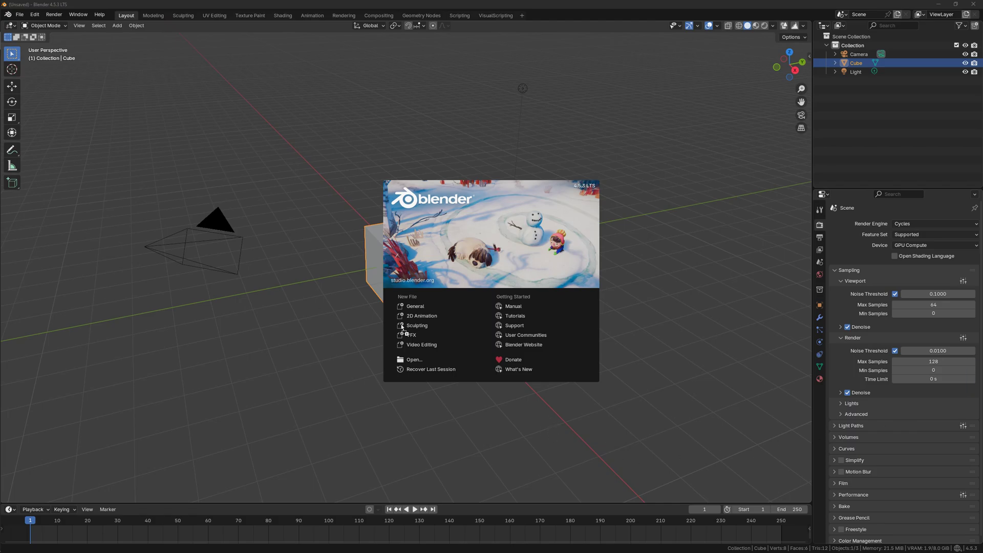
- Install the VoxelVision add-on from disk into the User Default repository with the add-on enabled, and dismiss the splash screen
left_click_drag(340, 317, 652, 255)
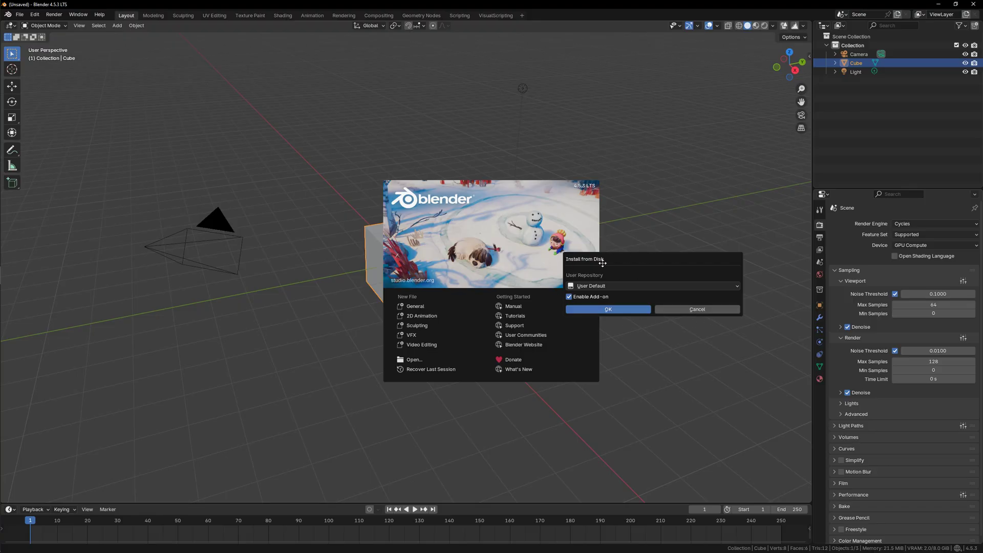
left_click(604, 310)
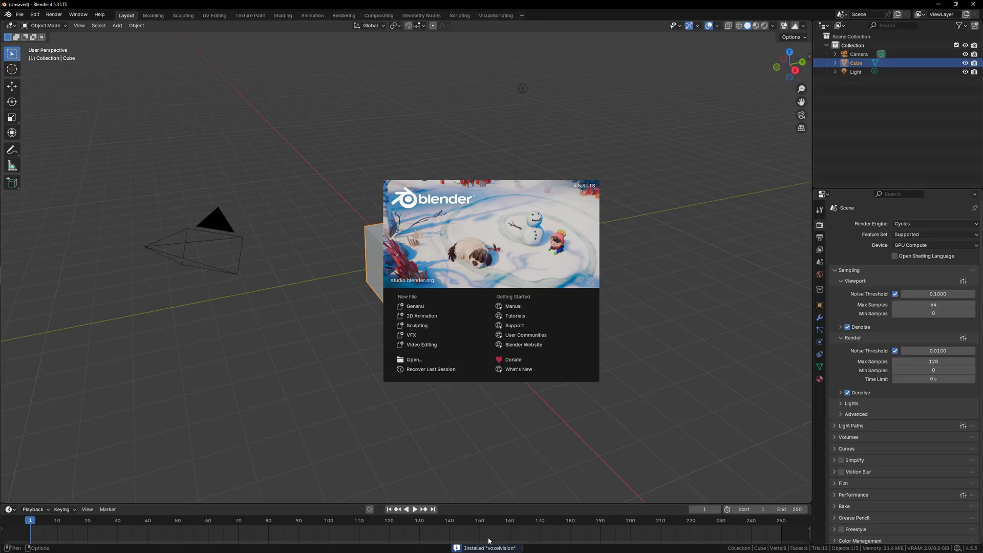
left_click(651, 335)
- Delete all default scene objects: the camera, cube and light
middle_click_drag(654, 329, 460, 256)
key("s")
right_click(447, 246)
key("a")
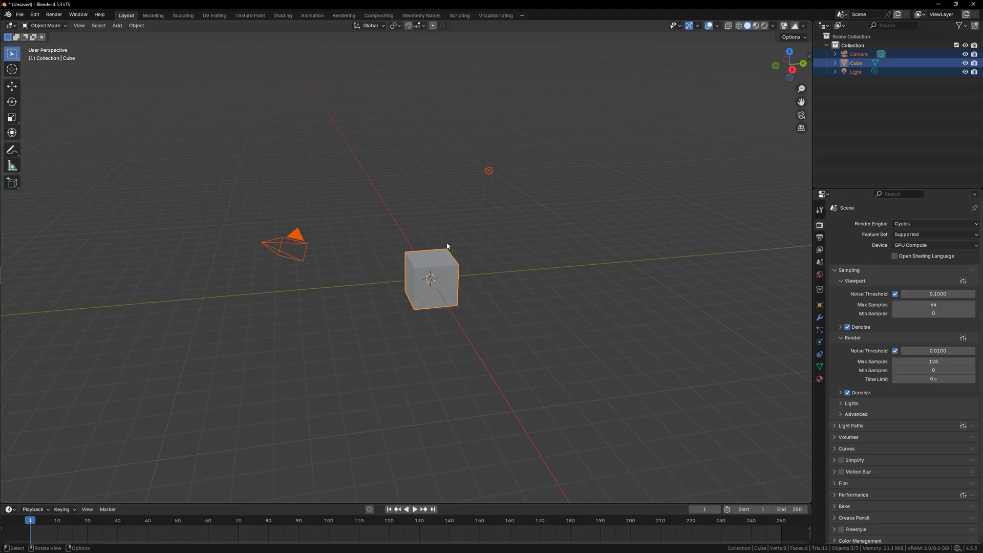
key("x")
- Turn on the Screencast Keys display in the 3D viewport
key("n")
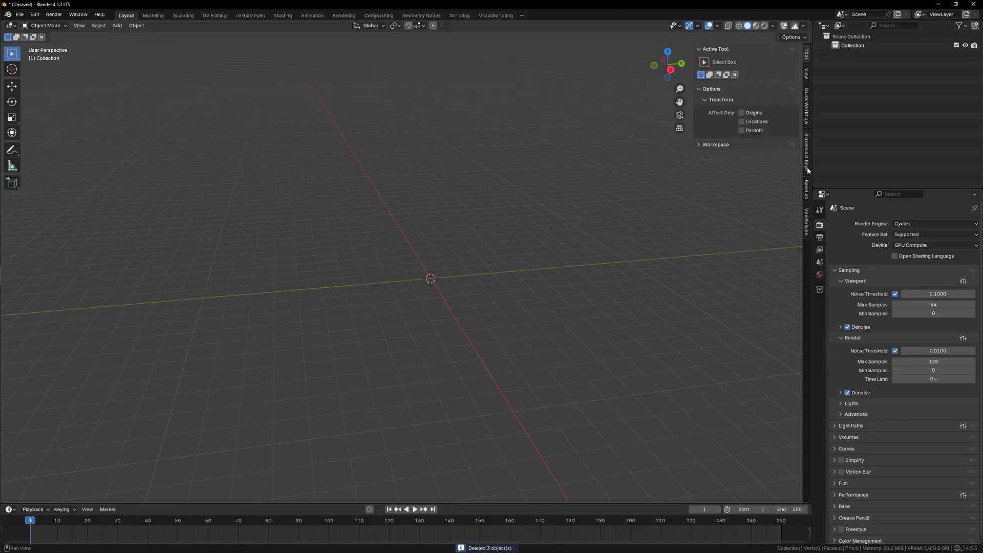
left_click(806, 153)
left_click(706, 49)
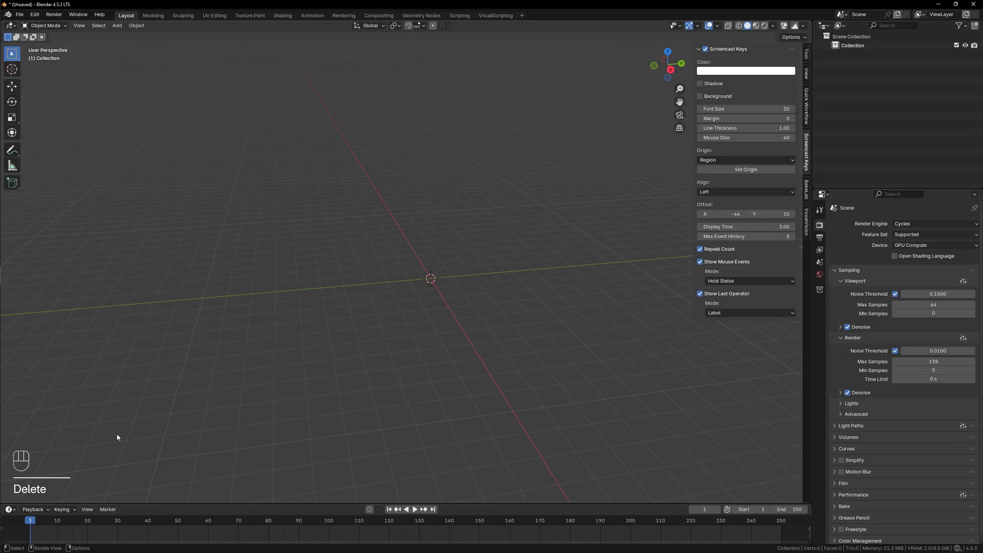
middle_click_drag(235, 467, 452, 296)
right_click(410, 291)
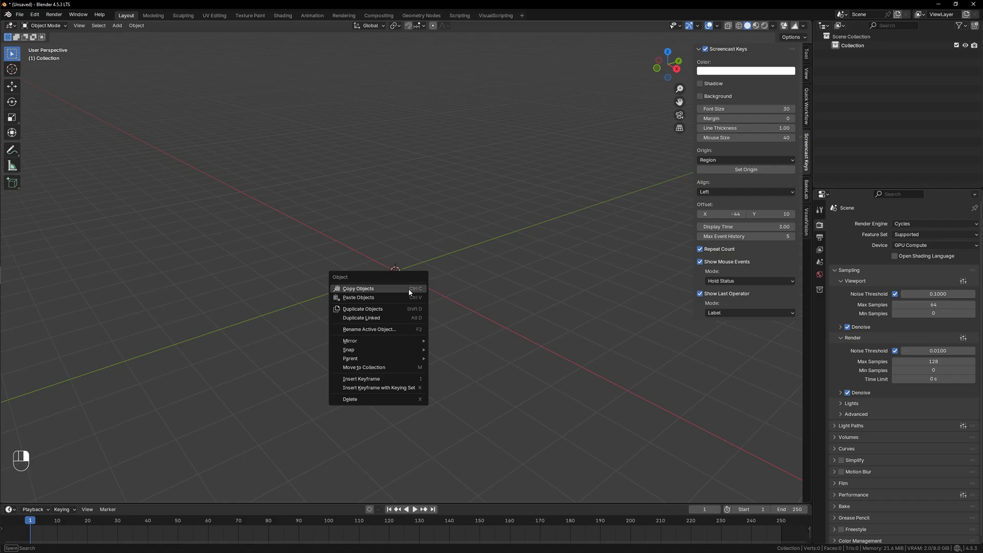
left_click(409, 290)
- Install the Python modules required by the VoxelVision add-on
left_click(807, 221)
middle_click_drag(650, 86, 686, 91, "shift")
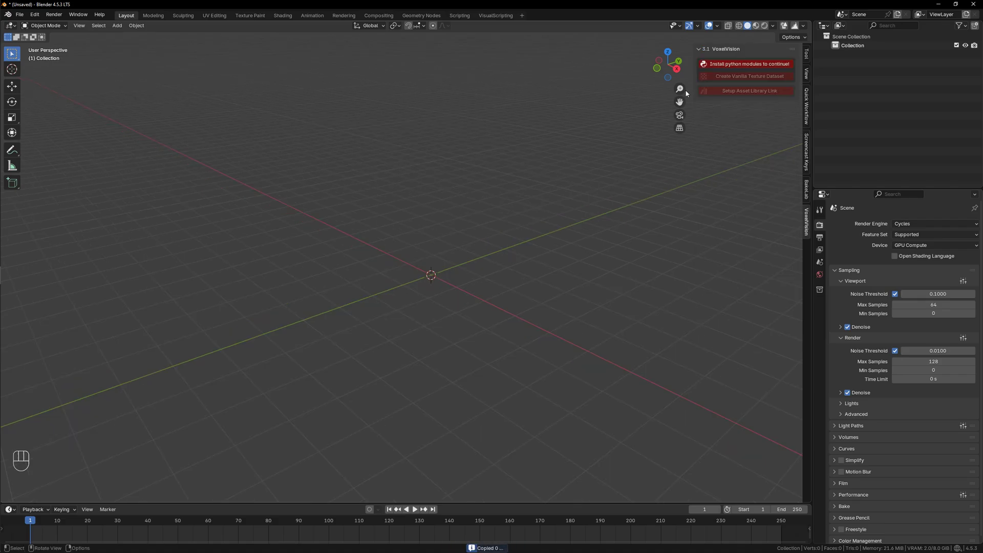
key("n")
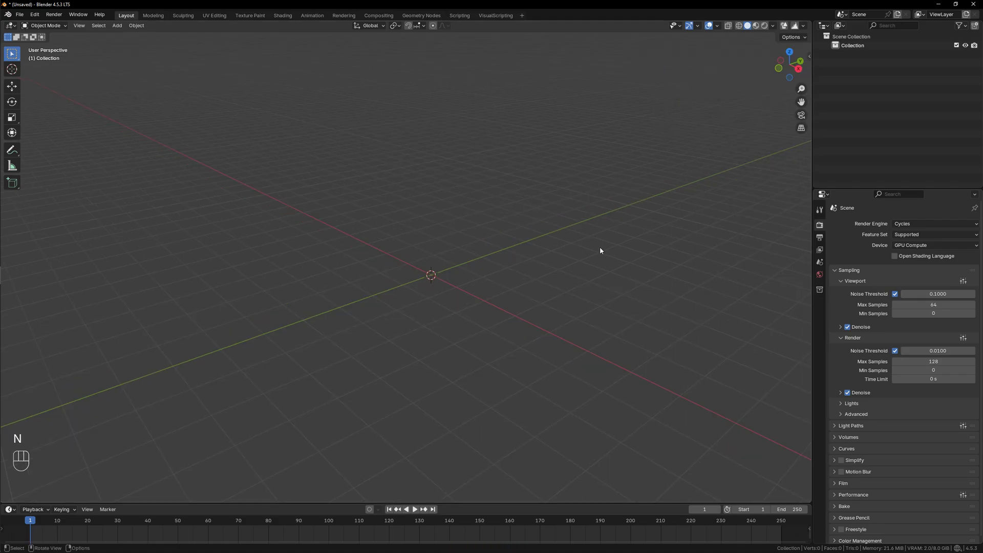
key("n")
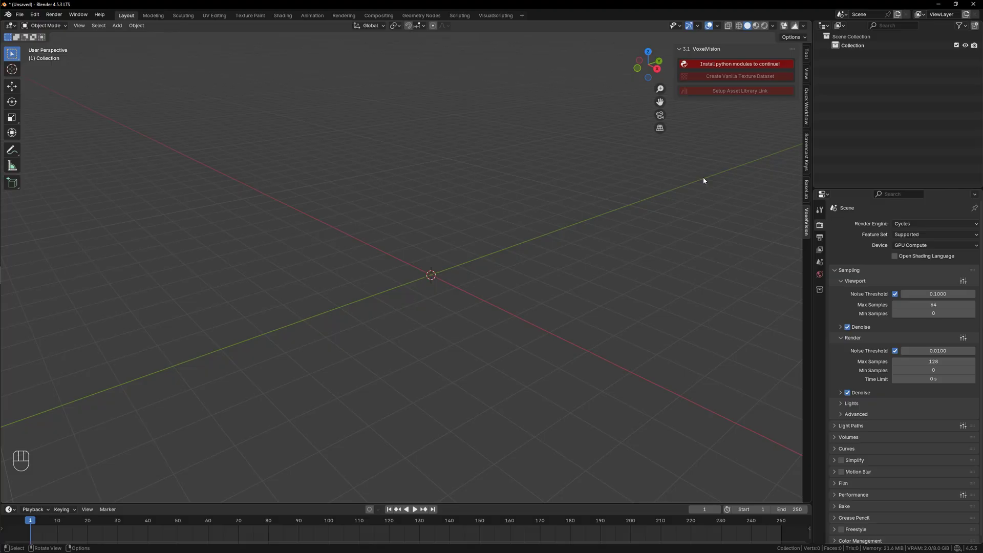
left_click(725, 65)
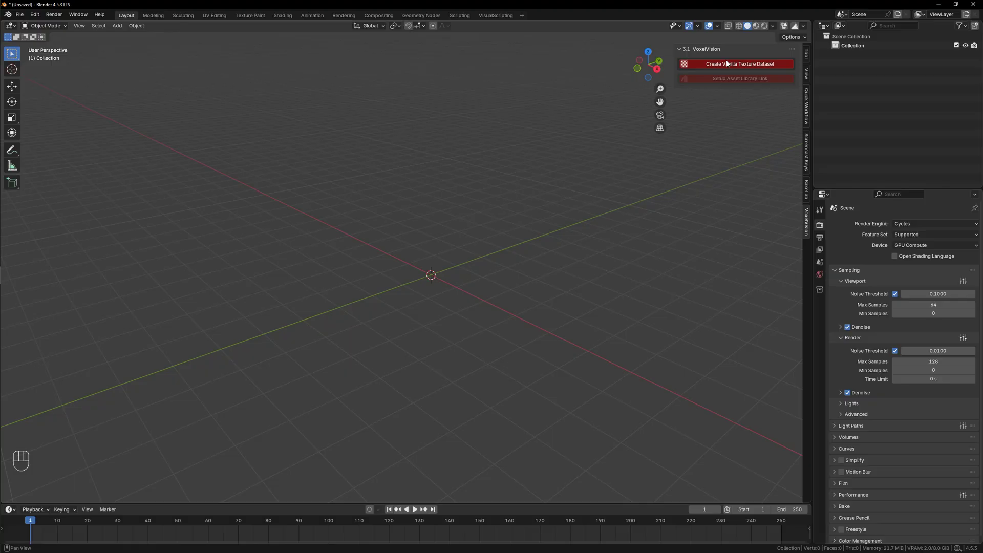
- Create VoxelVision's vanilla texture dataset by importing 1.21.5.jar from the .minecraft versions folder
left_click(703, 65)
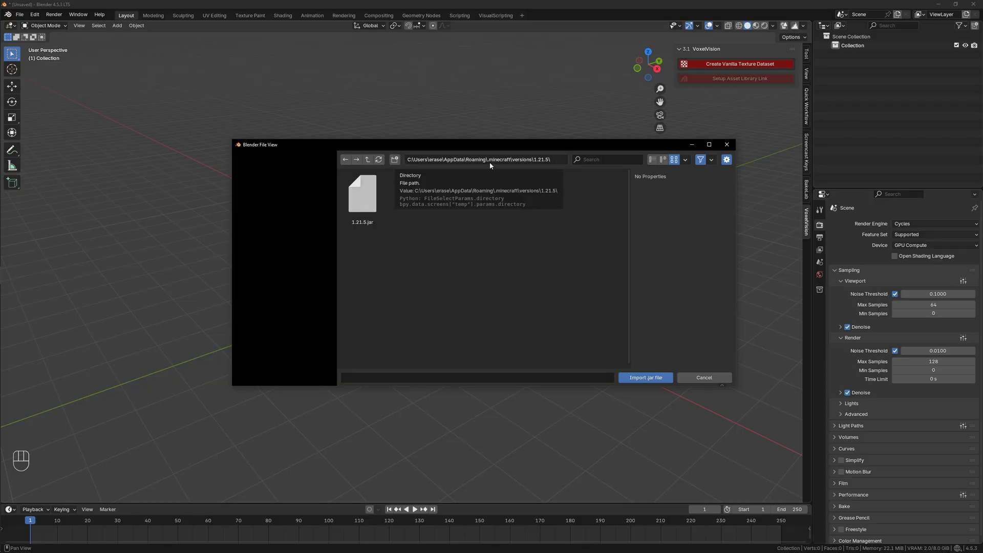
left_click(431, 161)
mouse_move(442, 160)
left_mouse_down()
mouse_move(433, 160)
mouse_move(548, 161)
mouse_move(533, 155)
left_mouse_up()
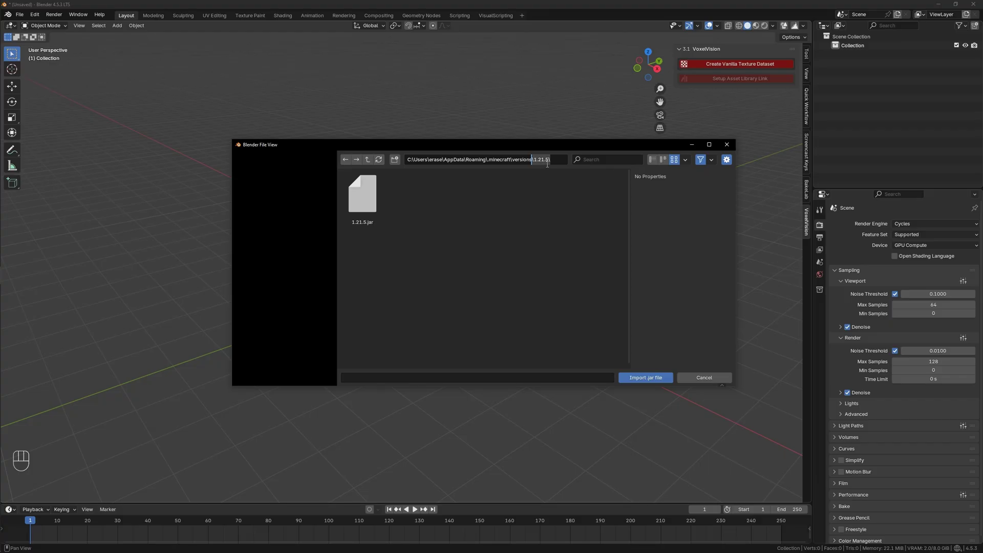
left_click(497, 212)
left_click(363, 203)
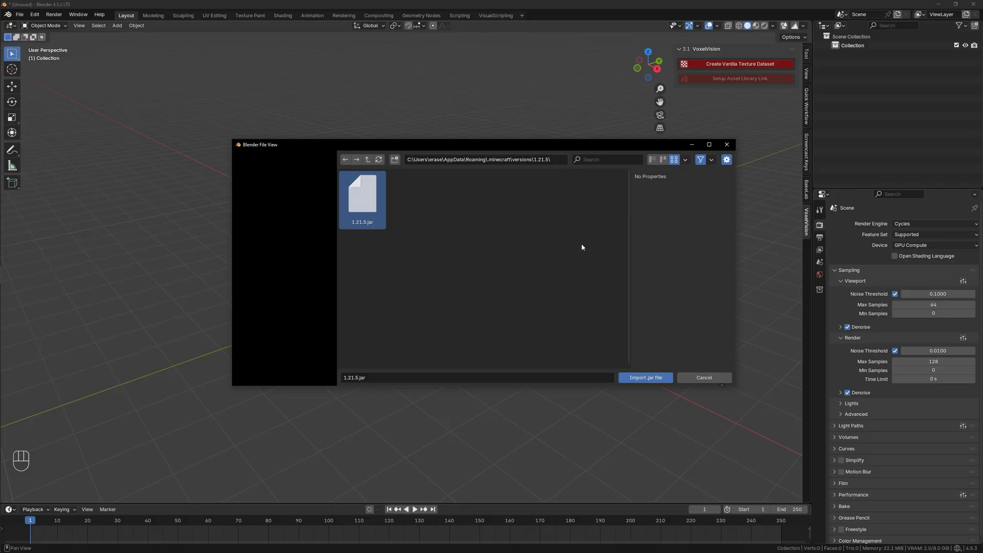
left_click(646, 378)
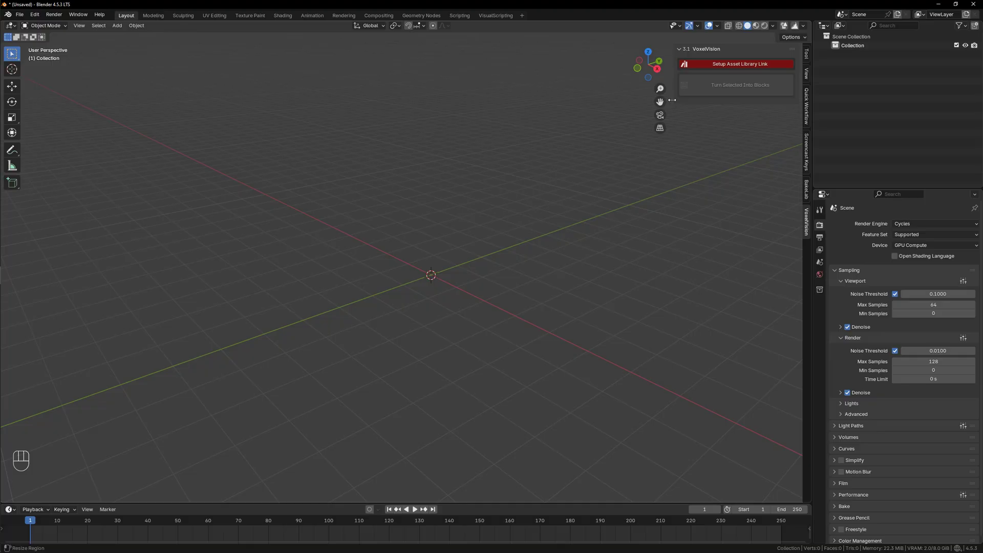
- Widen the VoxelVision sidebar, then add an icosphere and scale it up by about 3.85
left_click_drag(675, 98, 658, 96)
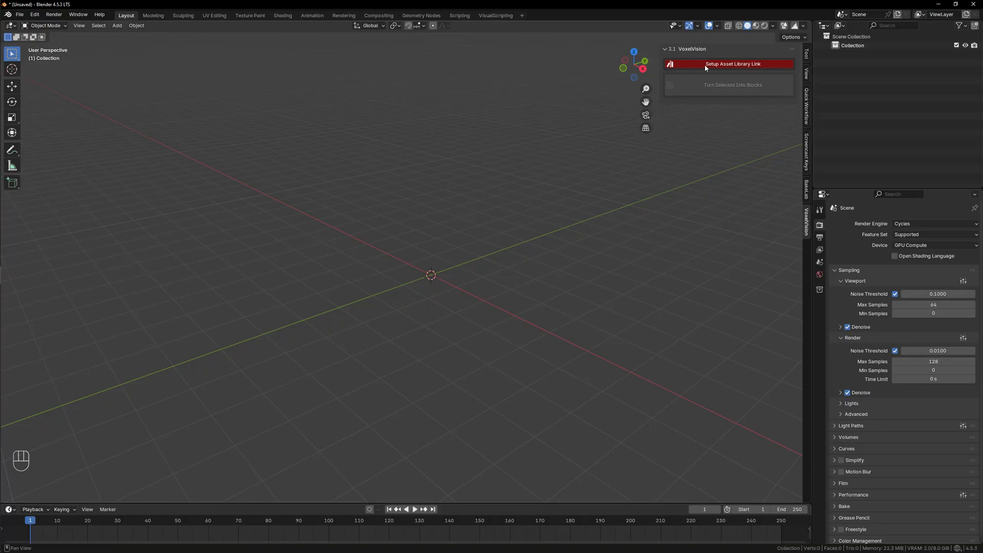
key("shift+a")
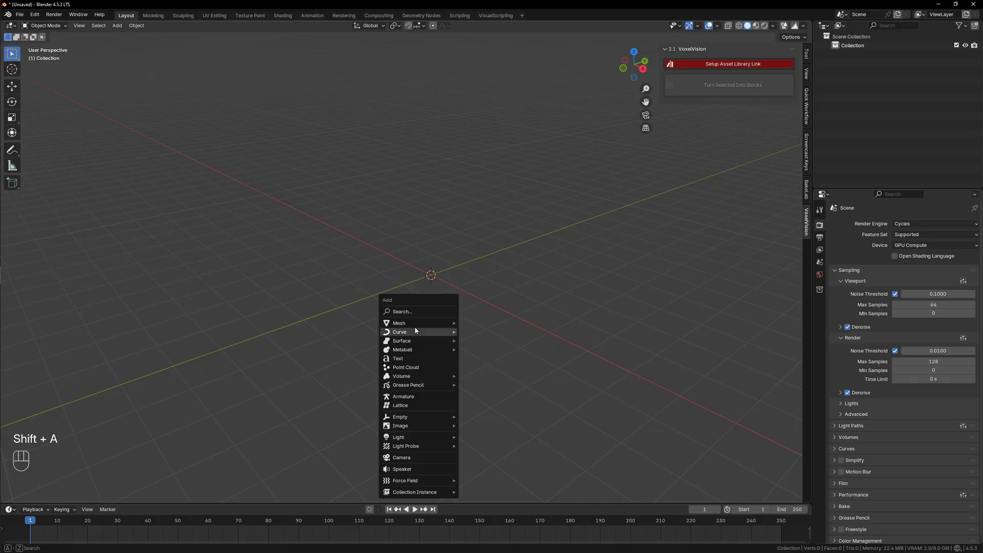
mouse_move(445, 323)
left_click(485, 358)
key("s")
left_click(675, 176)
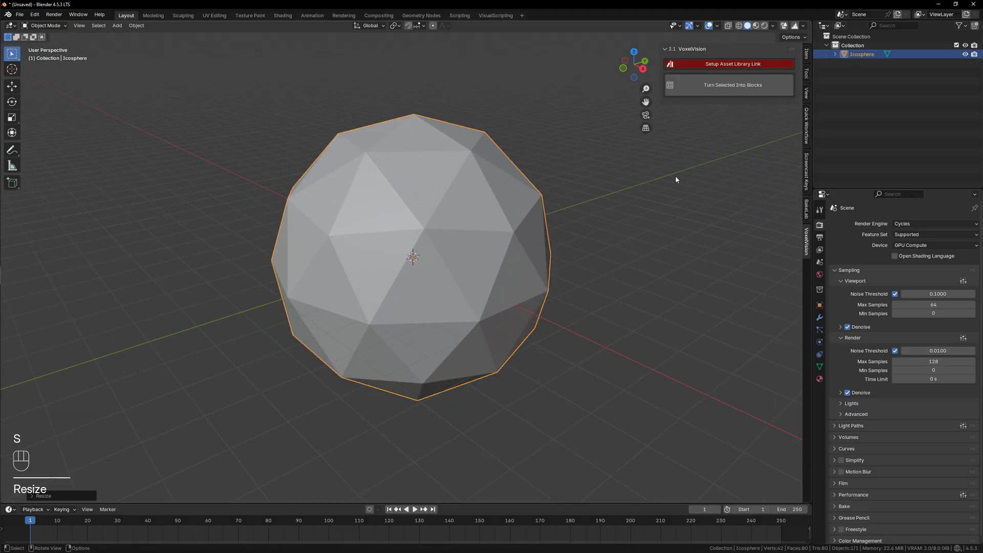
- Turn the selected icosphere into blocks with VoxelVision and apply all its object transforms
left_click(732, 91)
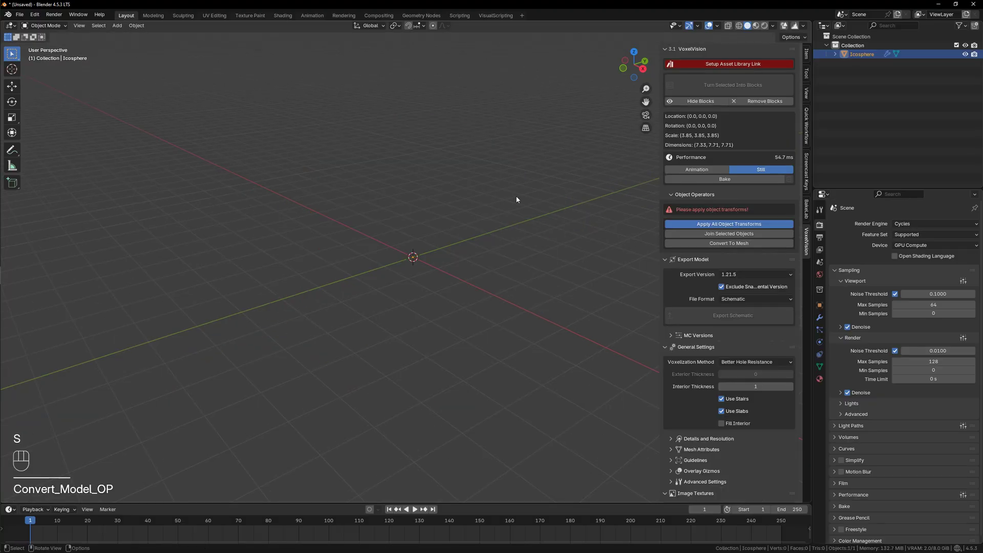
left_click(727, 220)
scroll(516, 225, "down", 3)
middle_click_drag(482, 238, 515, 259)
- Enlarge the icosphere's mesh in Edit Mode to dimensions of about 14 × 15 × 15.5 and return to Object Mode
key("Tab")
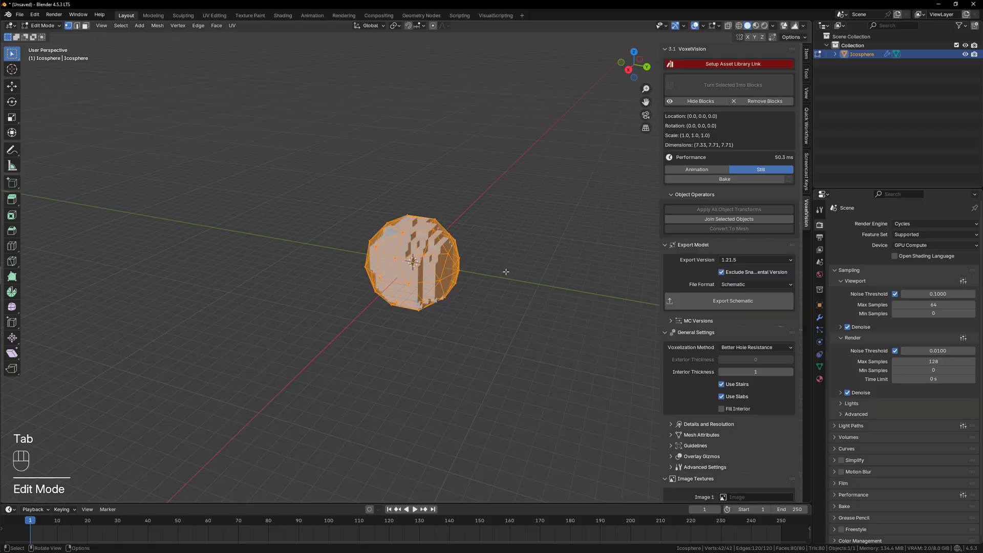
key("s")
left_click(593, 273)
key("Tab")
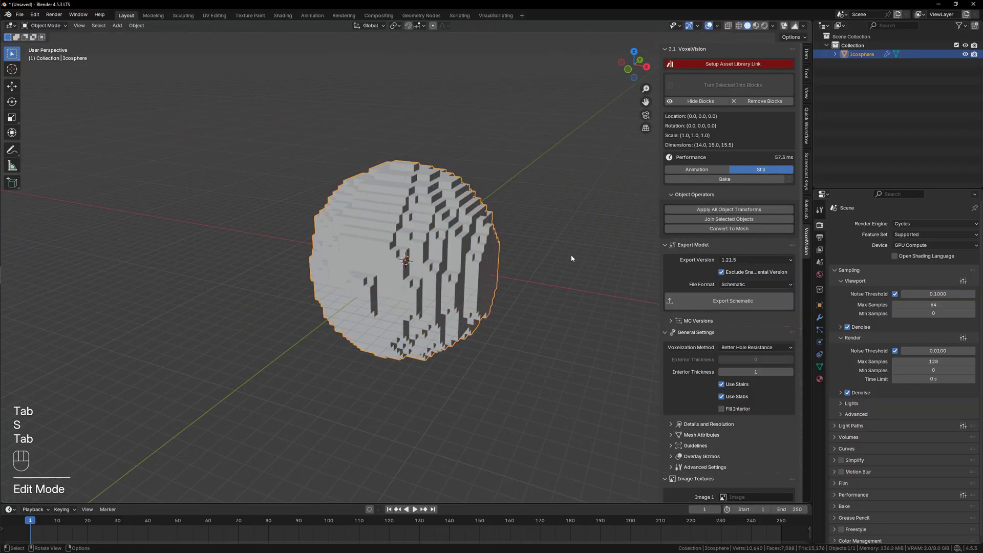
- Switch the viewport shading to Material Preview
key("z")
left_click(614, 266)
- Assign Full_Palette.png as Image 1 in the icosphere's VoxelVision image textures
scroll(727, 368, "down", 5)
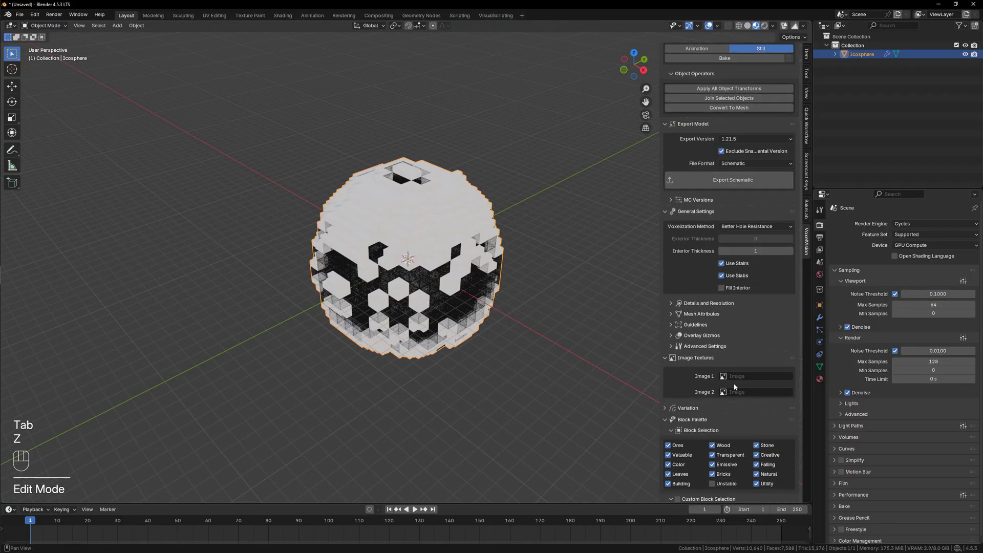
left_click(742, 376)
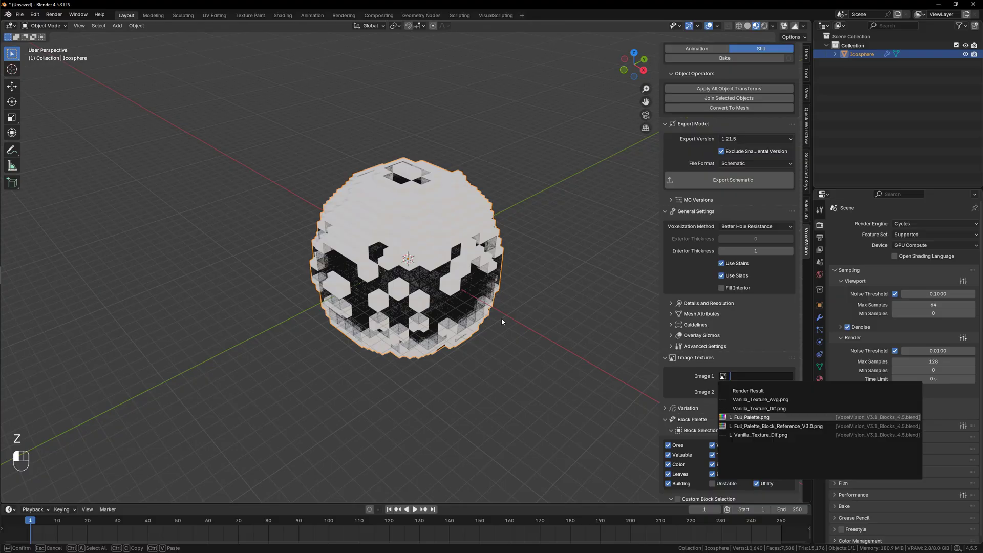
key("Return")
middle_click_drag(499, 315, 435, 299)
scroll(738, 259, "up", 5)
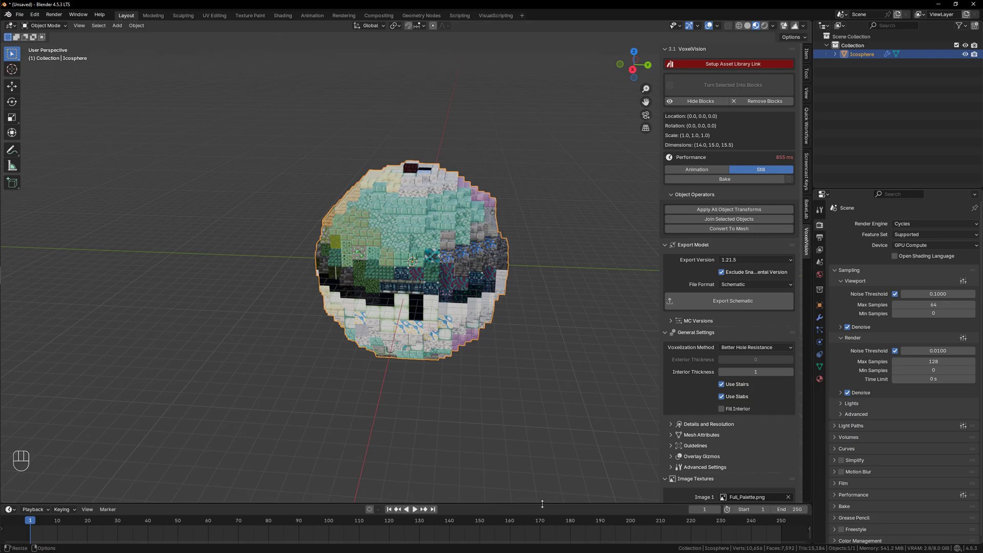
- Enlarge the timeline area and change it to the Asset Browser editor
left_click_drag(543, 505, 542, 407)
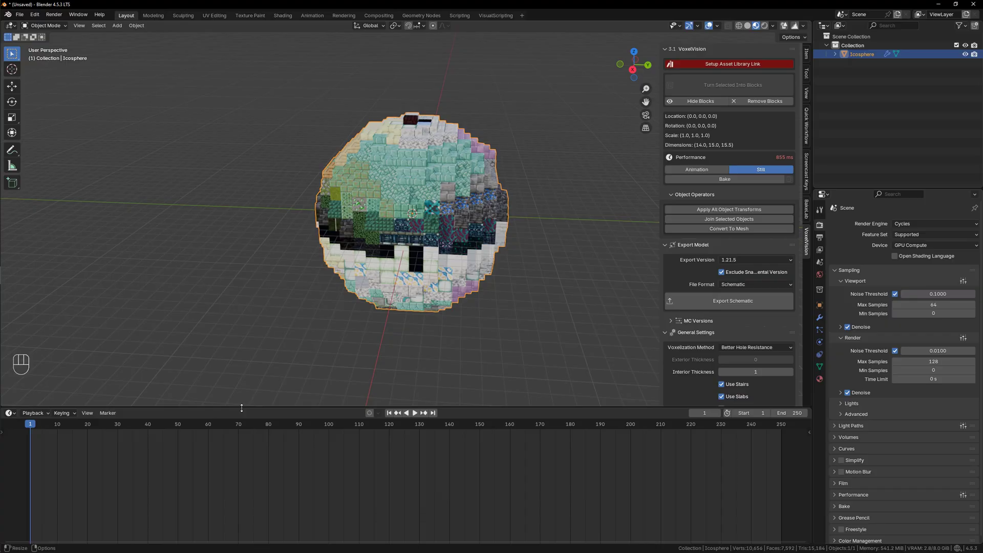
left_click_drag(240, 407, 266, 402)
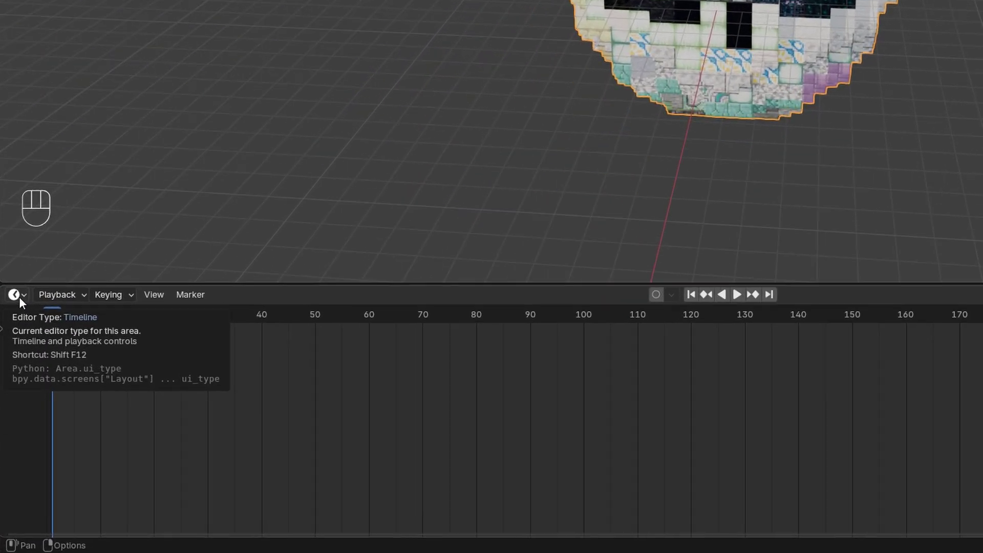
left_click(11, 408)
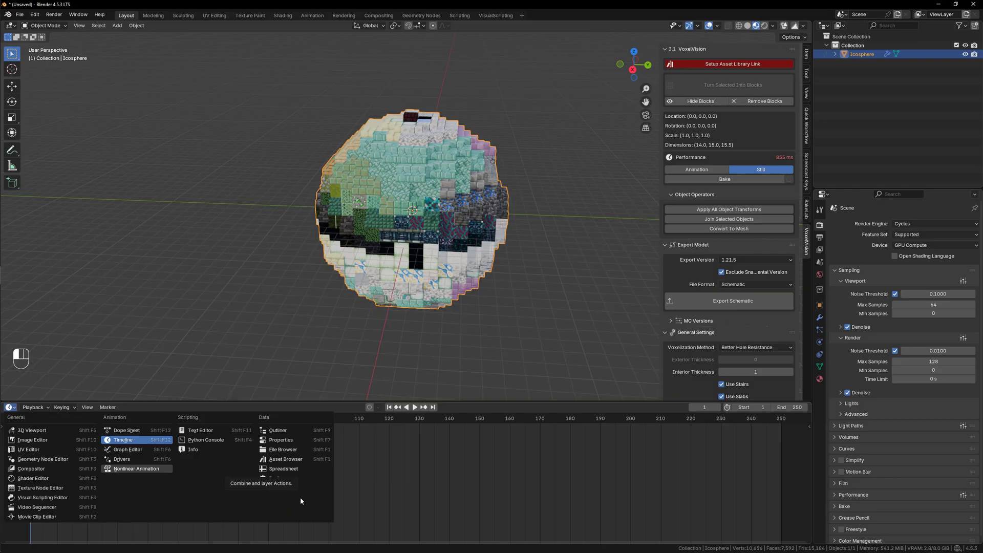
left_click(240, 404)
left_click(13, 409)
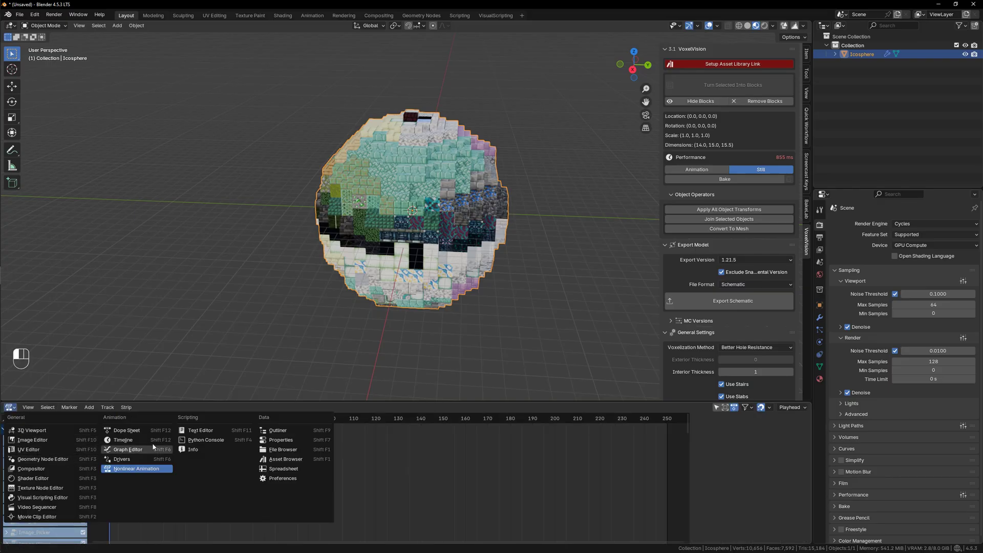
left_click(291, 460)
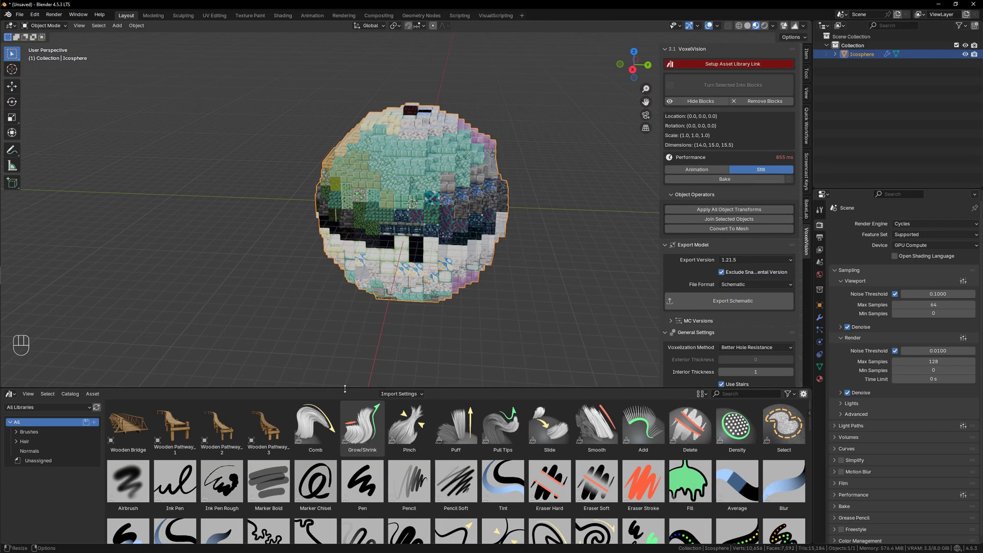
- Set up the VoxelVision asset library link
scroll(631, 439, "down", 5)
scroll(563, 466, "up", 5)
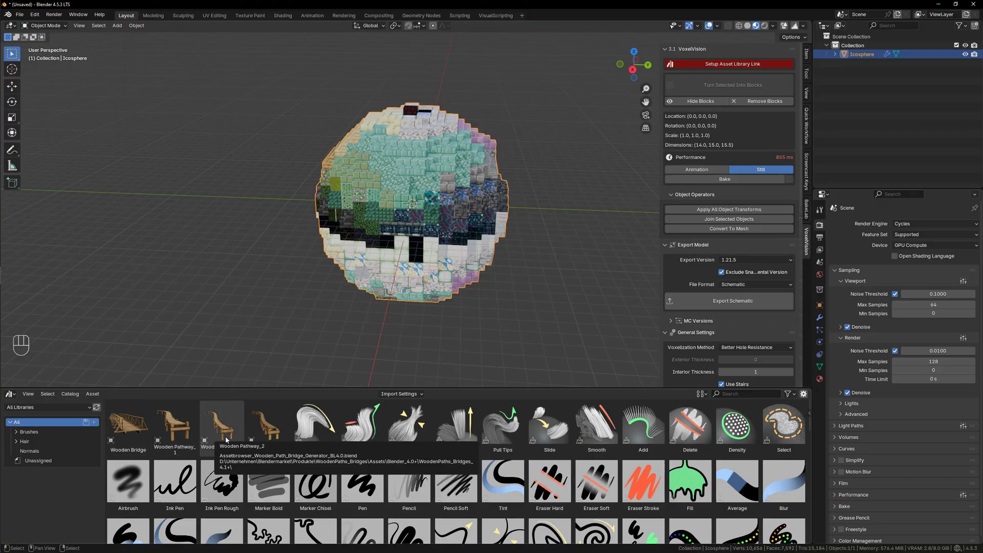
left_click(739, 67)
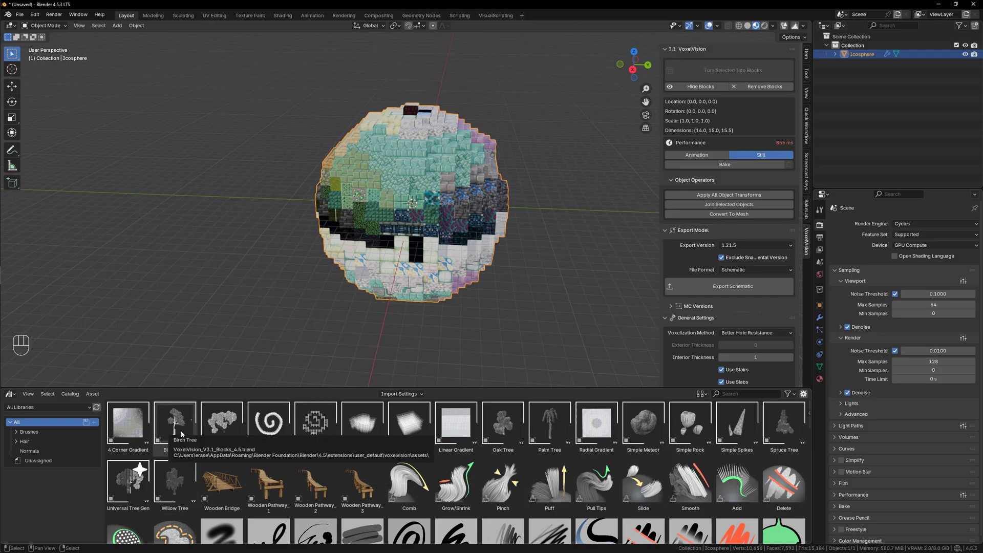
- Limit the Asset Browser to the VoxelVision library, enlarge its asset previews and adjust the browser area's height
left_click(49, 407)
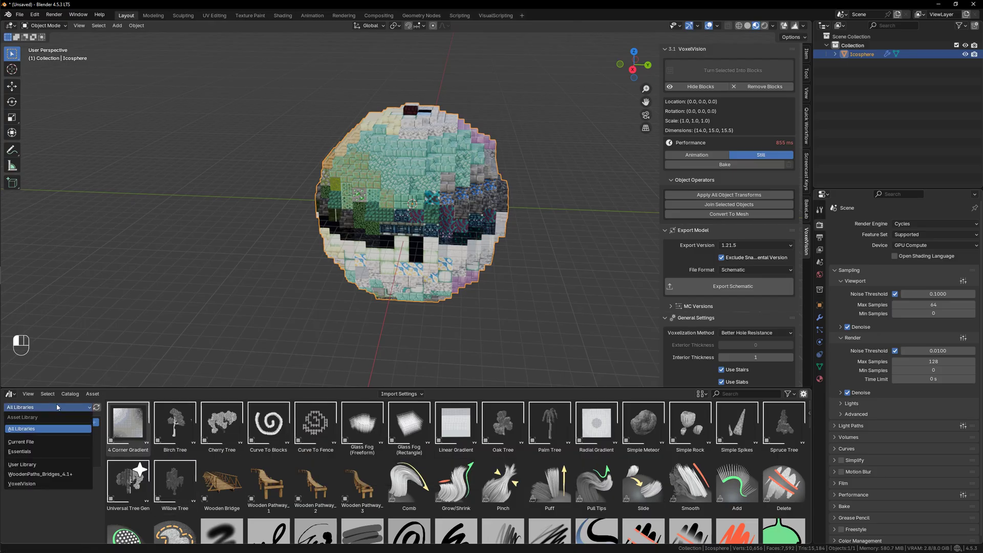
left_click(35, 484)
left_click_drag(303, 387, 303, 403)
left_click(700, 410)
left_click_drag(720, 371, 732, 371)
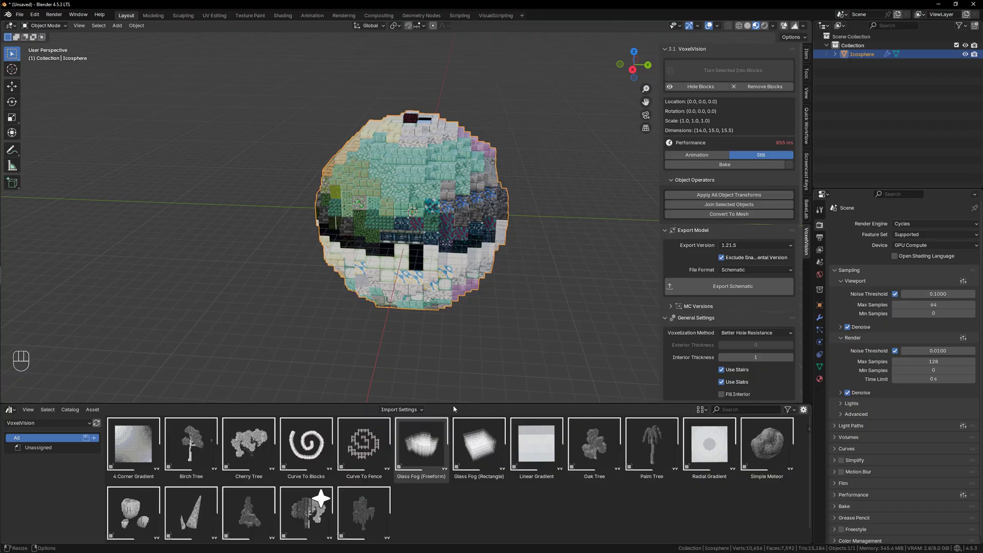
left_click_drag(457, 403, 457, 387)
- Delete the block-converted icosphere from the scene
middle_click_drag(456, 333, 442, 282)
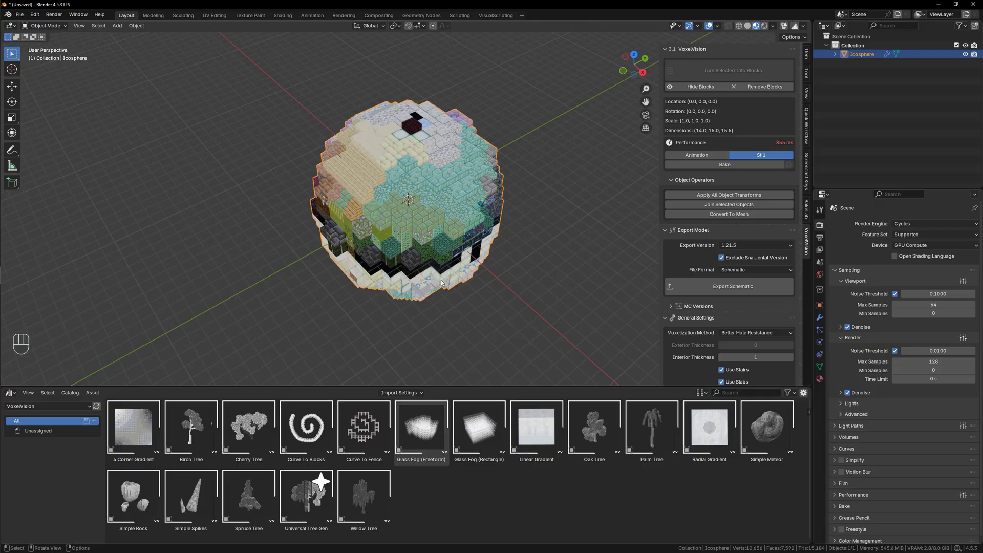
mouse_move(442, 282)
middle_mouse_down()
mouse_move(481, 256)
mouse_move(501, 204)
mouse_move(285, 254)
mouse_move(422, 279)
middle_mouse_up()
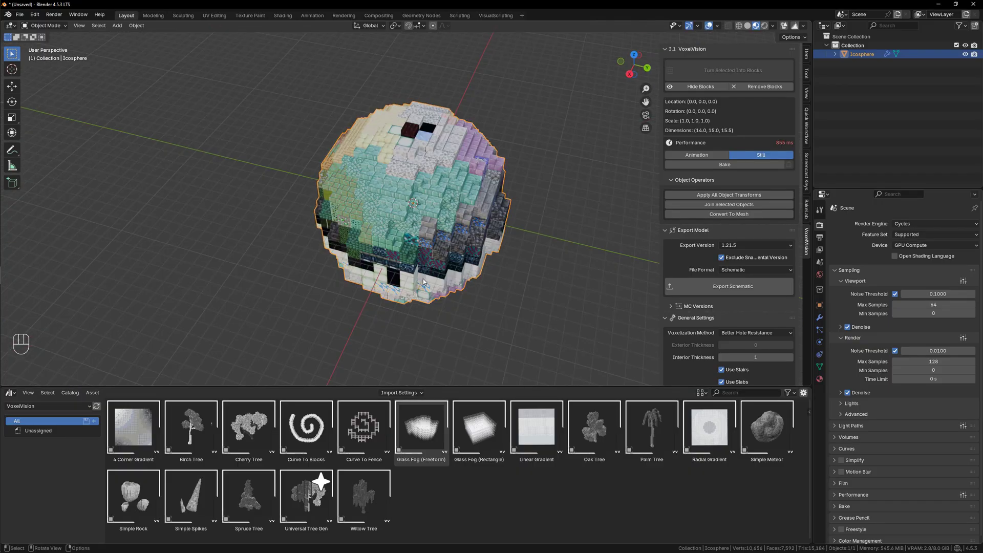
key("Delete")
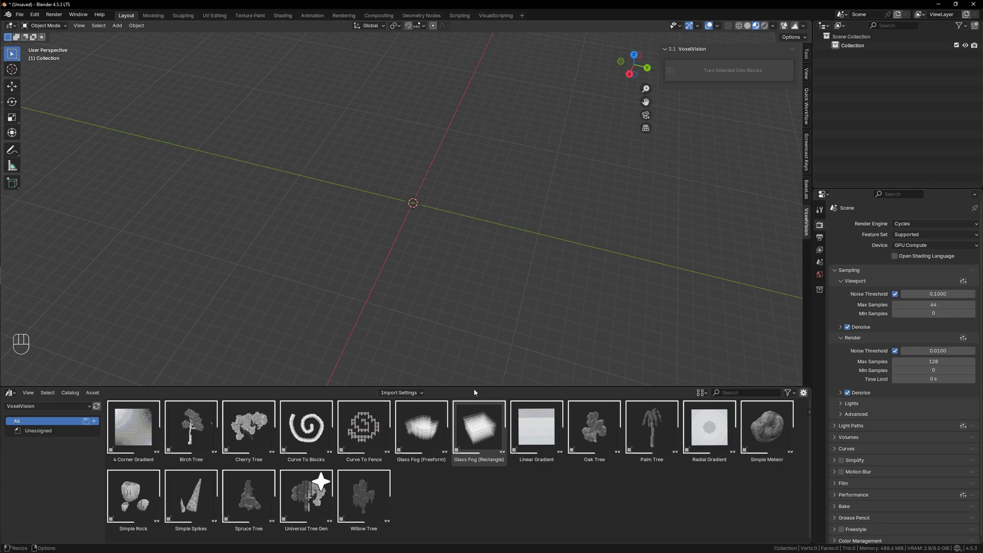
- Filter the VoxelVision asset library with the search term "tre" and reduce the Asset Browser's height
left_click_drag(471, 386, 472, 384)
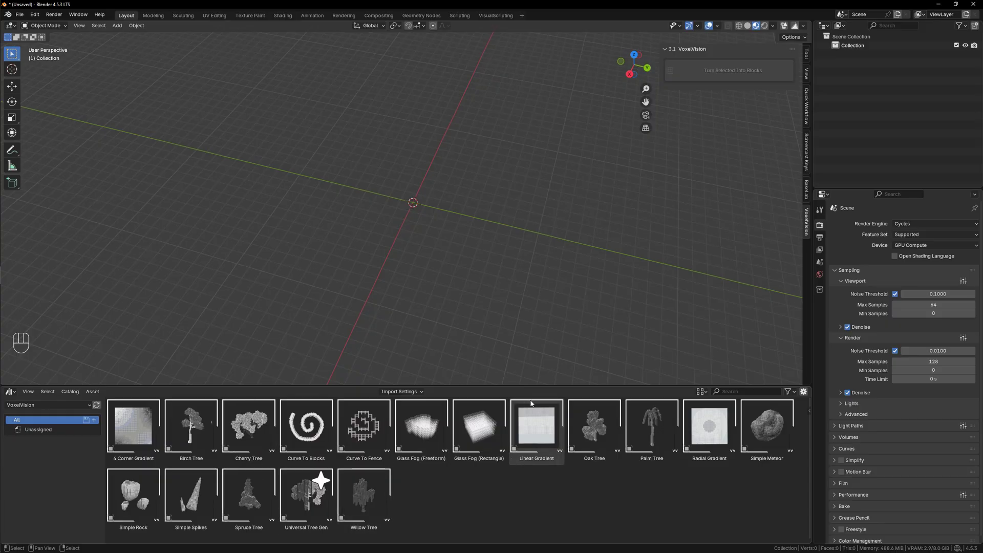
left_click(734, 392)
type("tr")
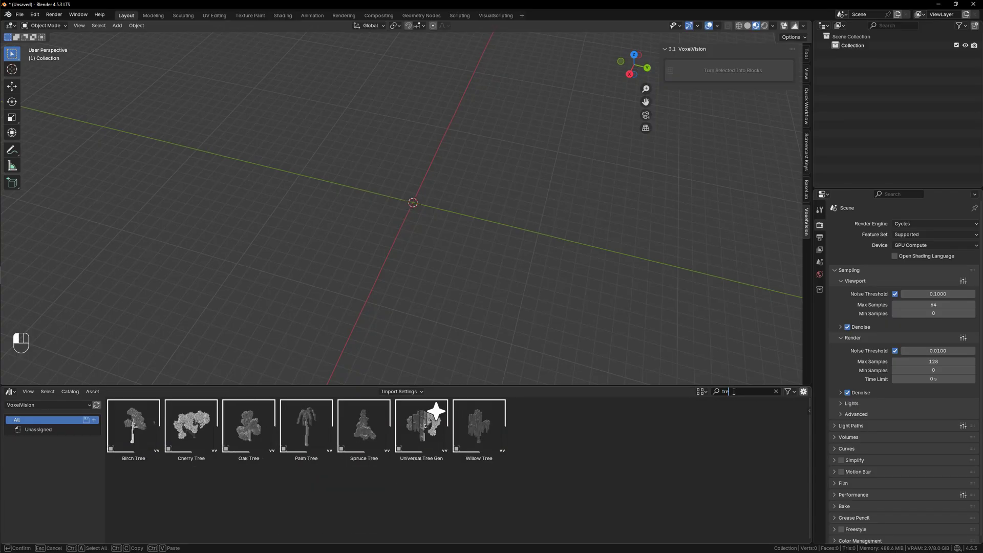
type("e")
key("Return")
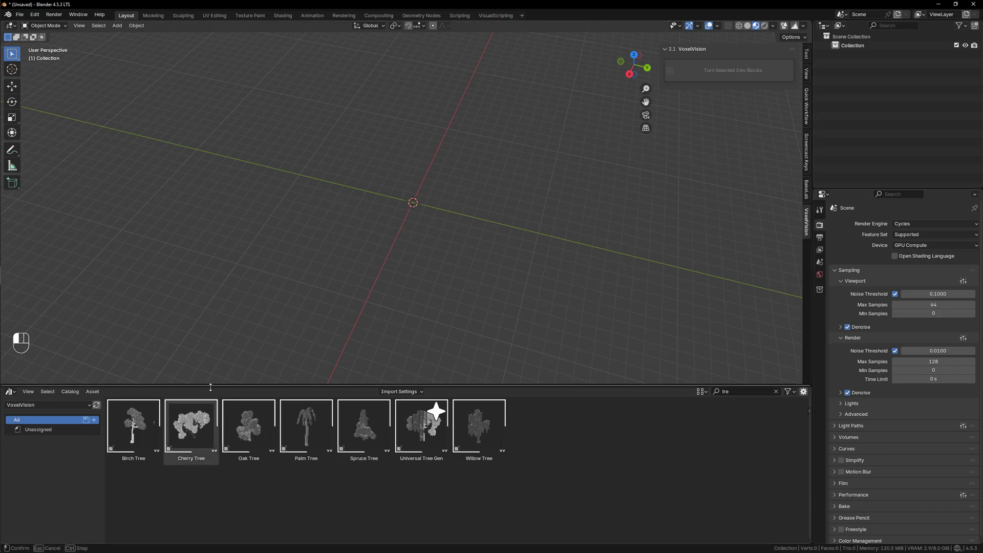
left_click_drag(211, 385, 205, 427)
- Add the Birch Tree asset to the scene, clear its location to the world origin and inspect it from several sides
left_click_drag(135, 467, 435, 243)
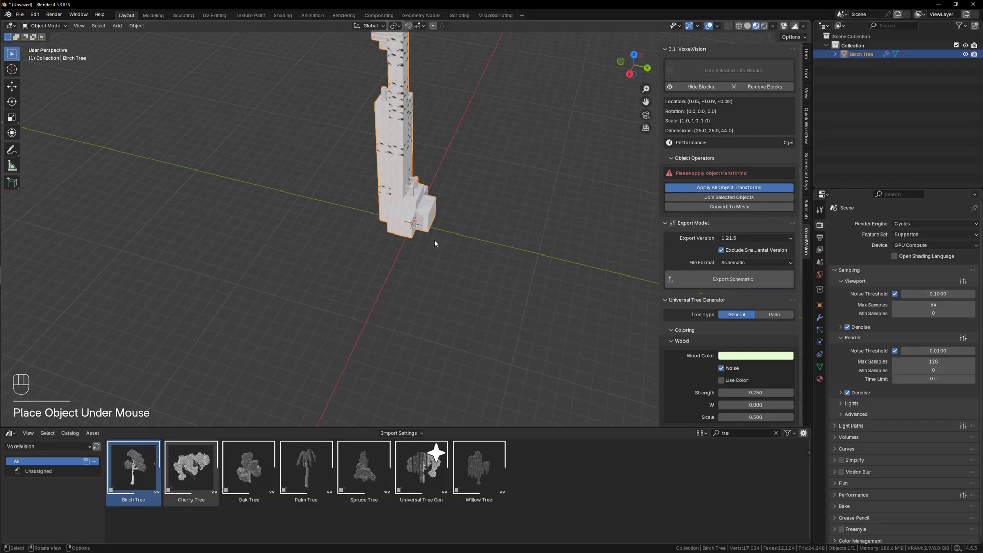
key("alt+g")
key("KP_Decimal")
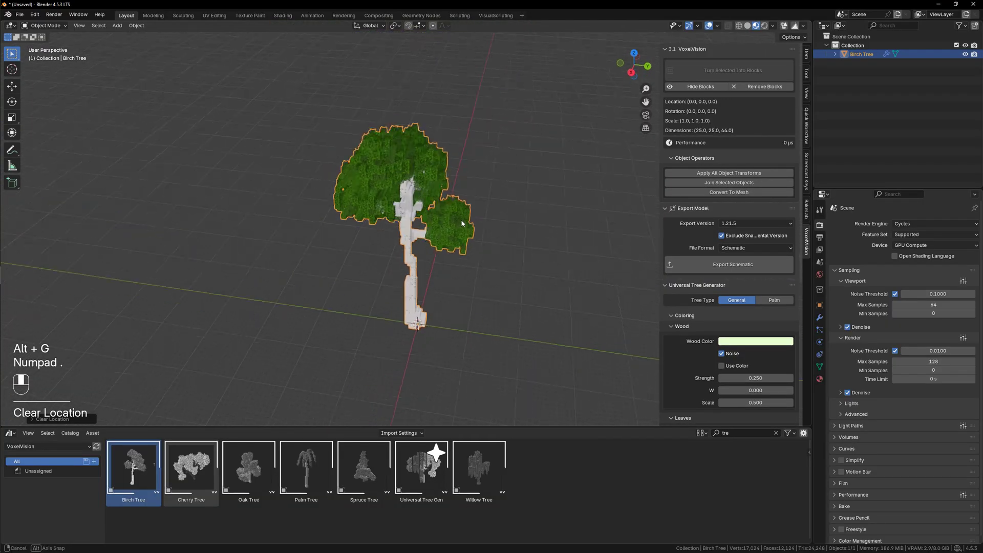
middle_click_drag(461, 223, 518, 190)
scroll(543, 218, "up", 2)
middle_click_drag(551, 226, 347, 241)
left_click(241, 239)
middle_click_drag(241, 239, 468, 228)
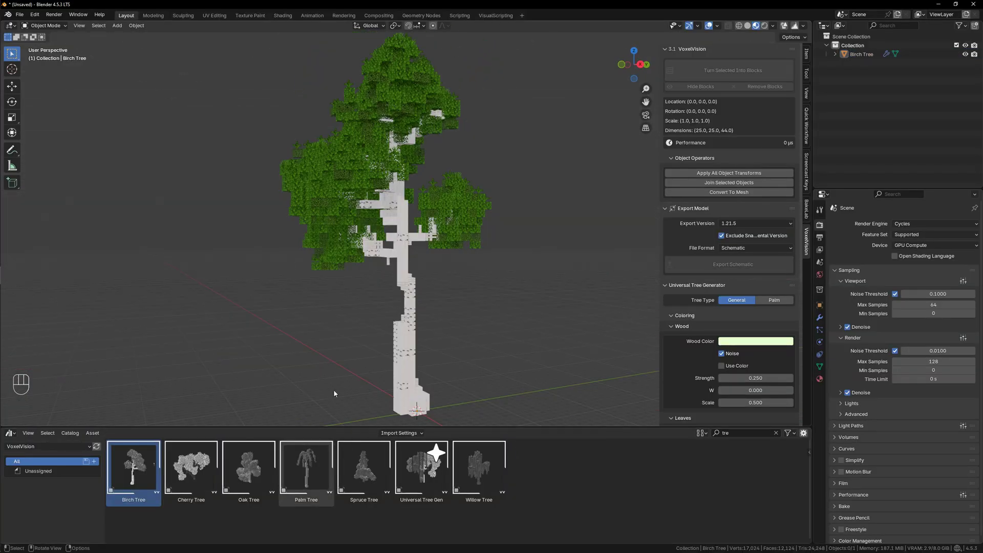
middle_click_drag(391, 355, 526, 254)
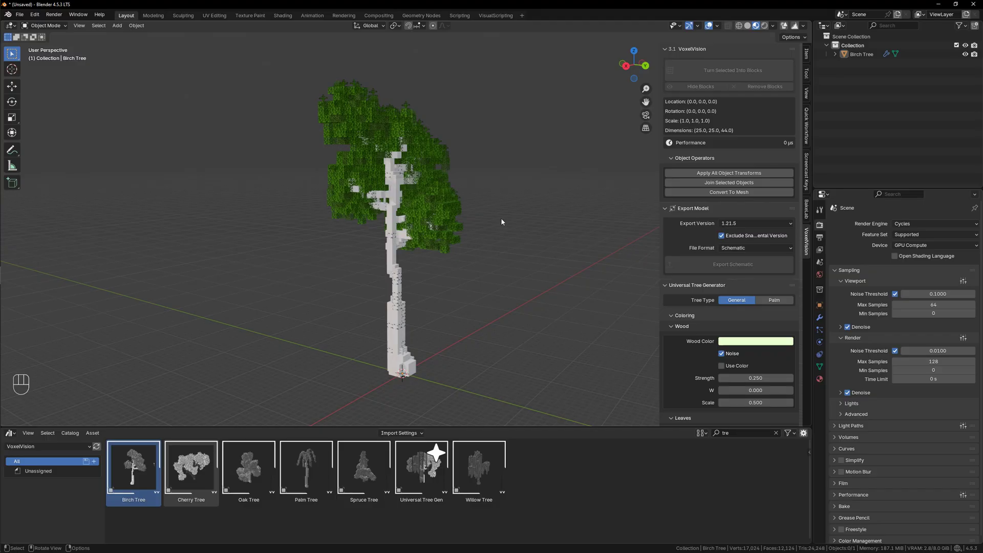
- Switch the viewport to Rendered shading and turn off Scene World lighting to preview the birch tree
key("z")
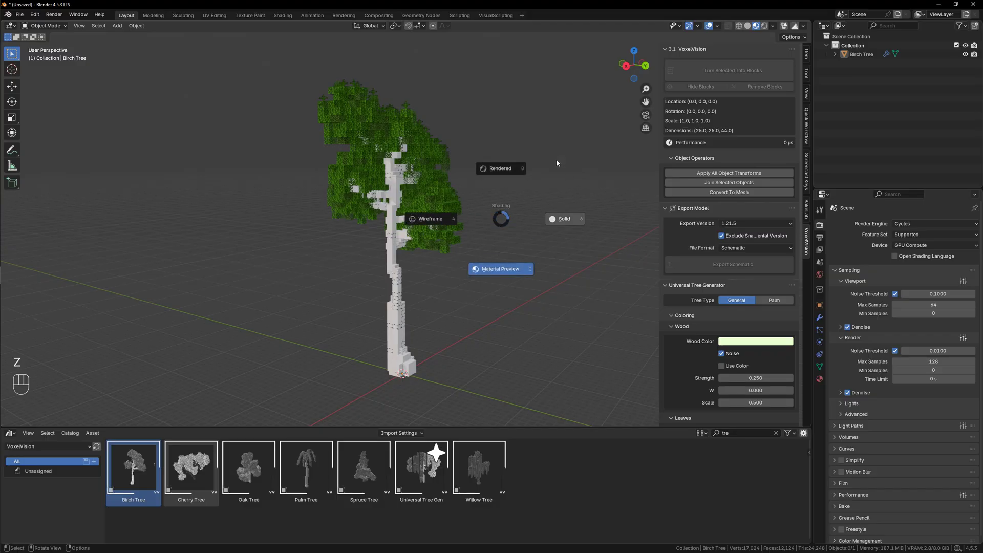
left_click(571, 232)
key("z")
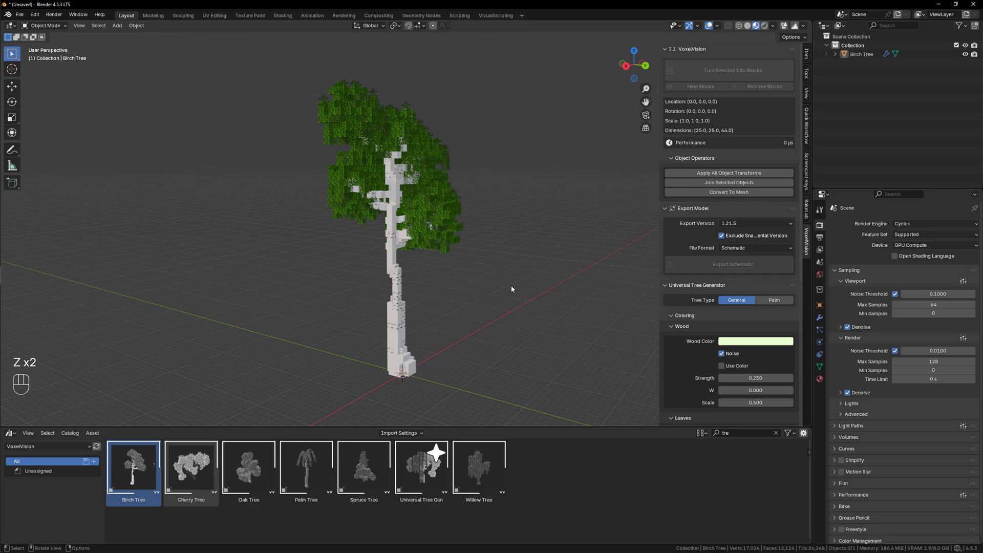
key("z")
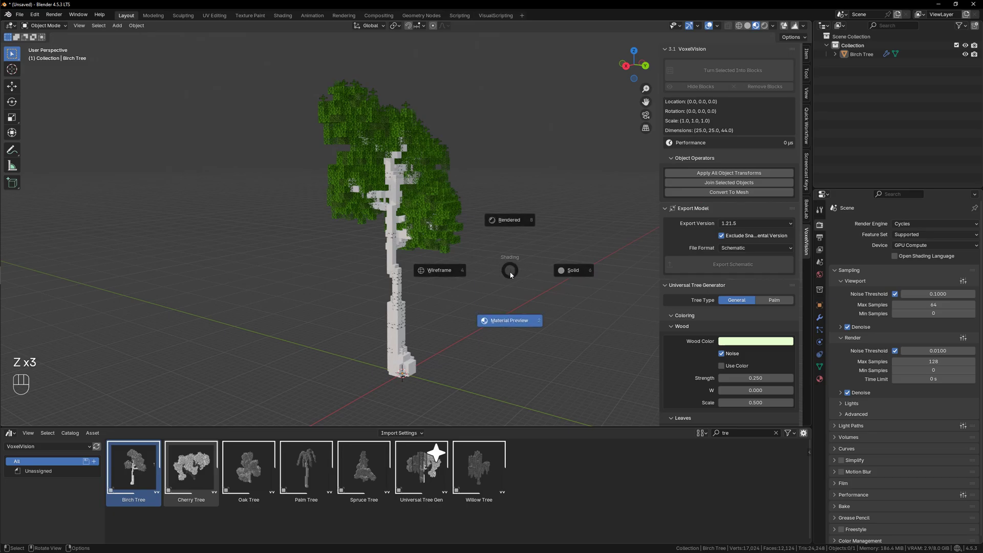
left_click(518, 120)
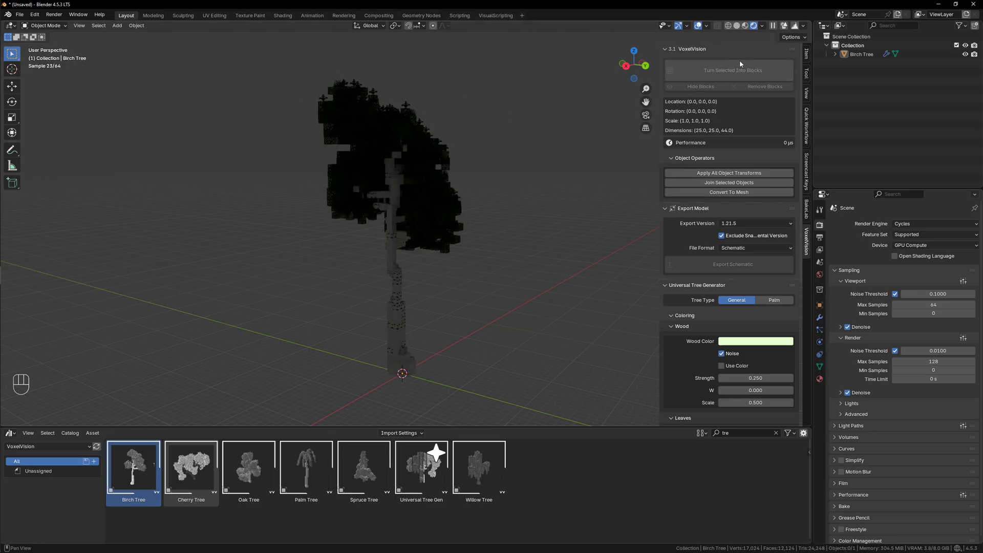
left_click(763, 26)
left_click(734, 105)
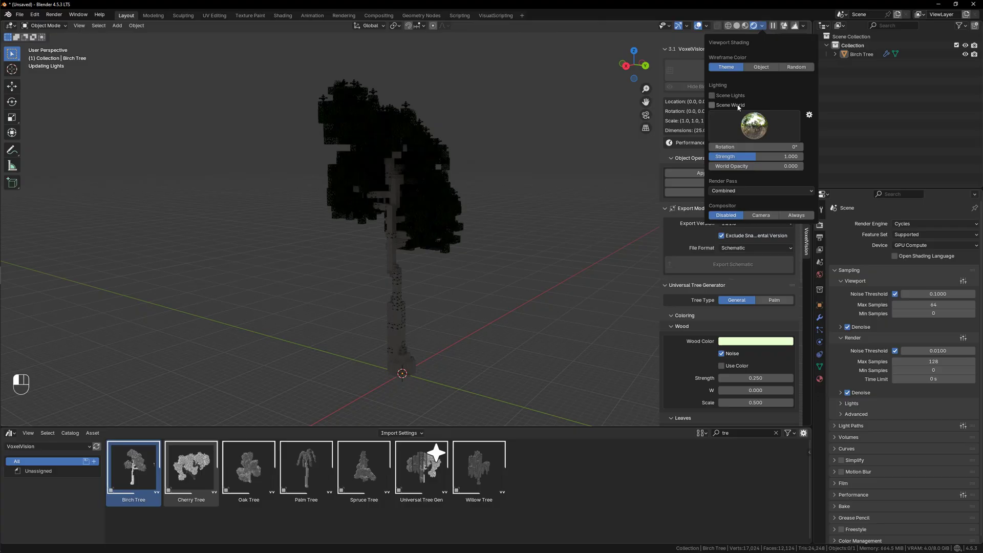
middle_click_drag(440, 222, 511, 218)
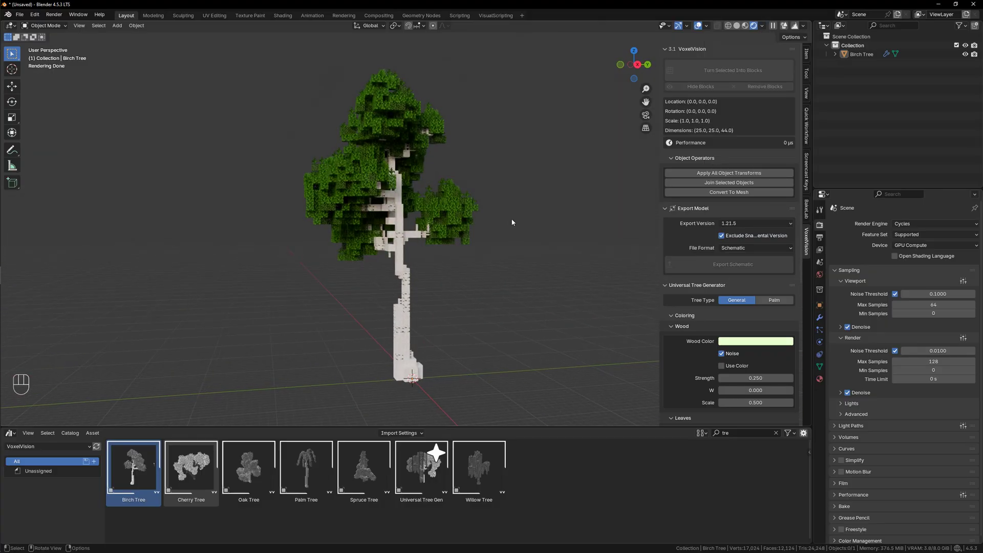
- Return the viewport to Material Preview shading and reduce the Asset Browser's height further
key("z")
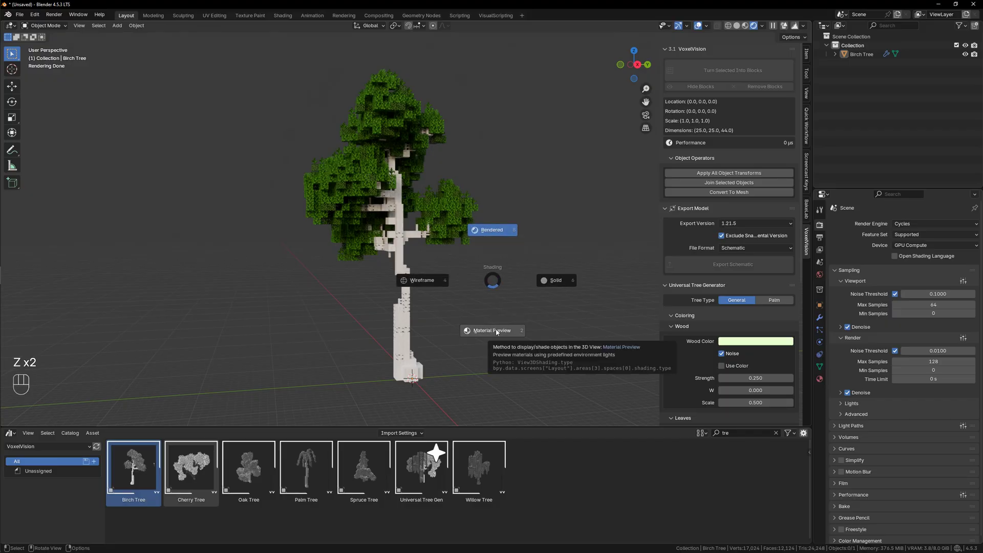
left_click(496, 332)
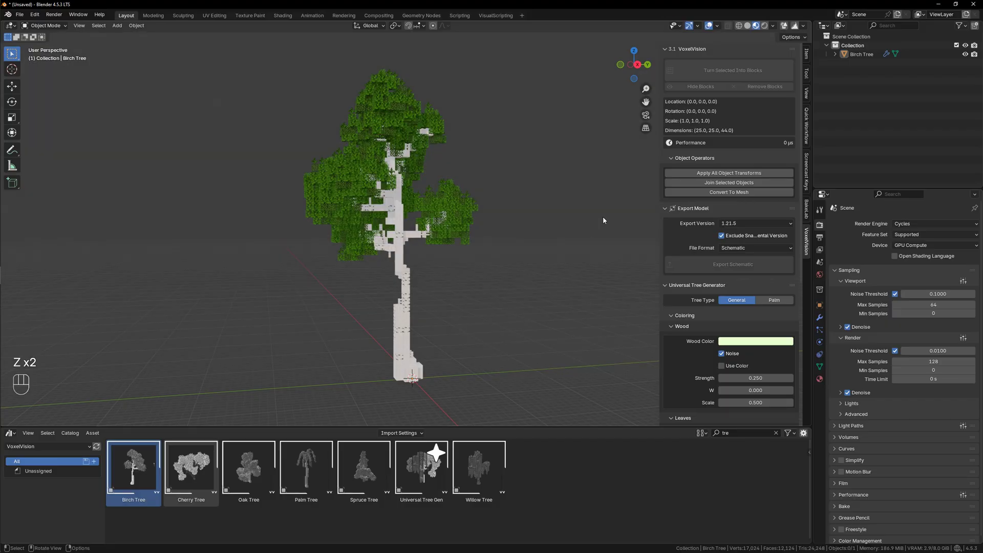
left_click(749, 27)
left_click(756, 27)
left_click(763, 27)
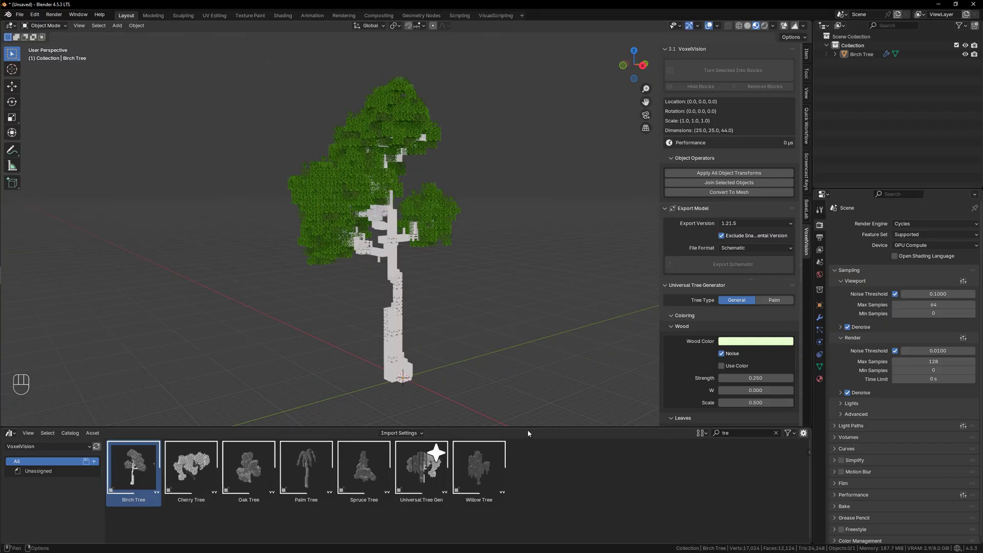
left_click_drag(522, 426, 524, 459)
middle_click_drag(528, 353, 462, 356)
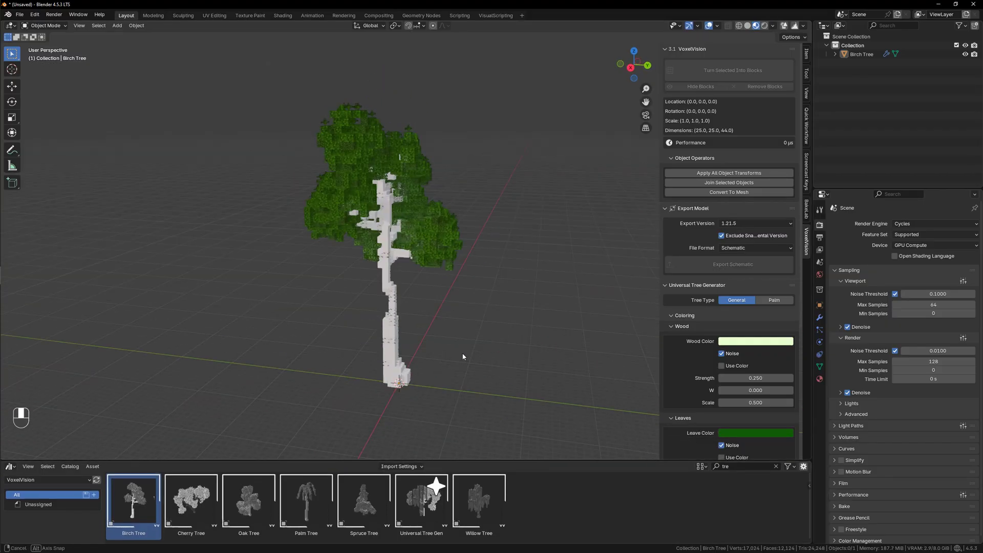
- Select the birch tree and review its export file formats, keeping Schematic
left_click(392, 327)
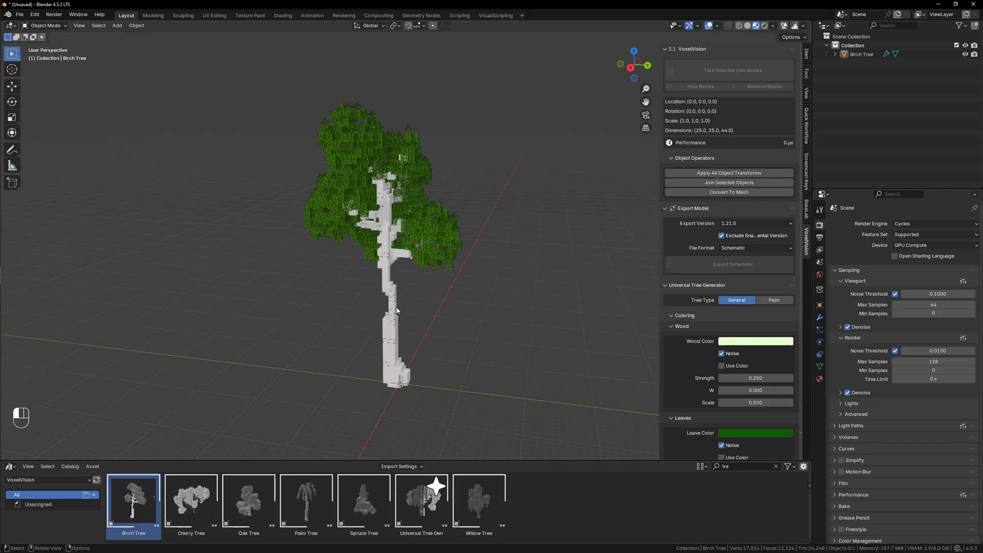
left_click(743, 249)
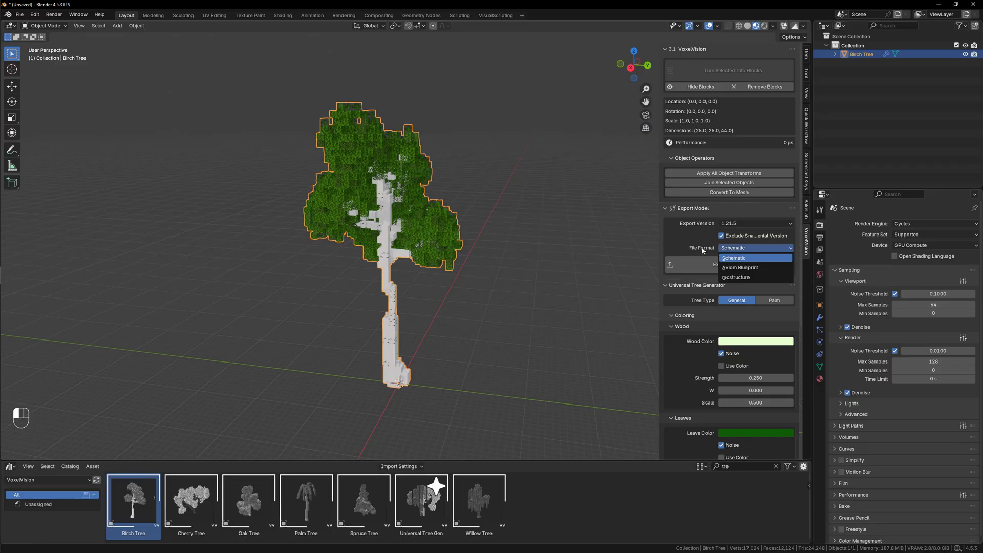
left_click(744, 257)
left_click(752, 249)
left_click(742, 258)
left_click(731, 249)
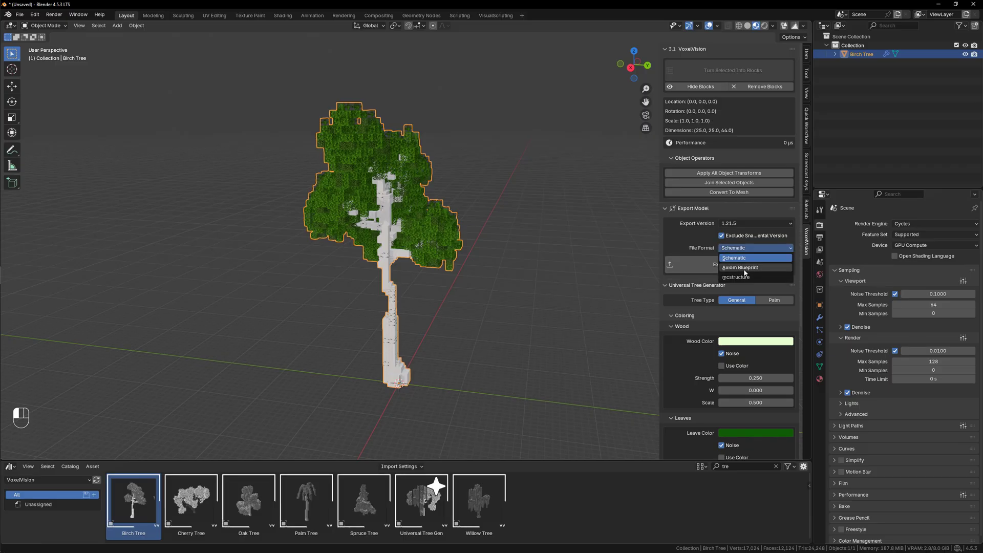
left_click(732, 257)
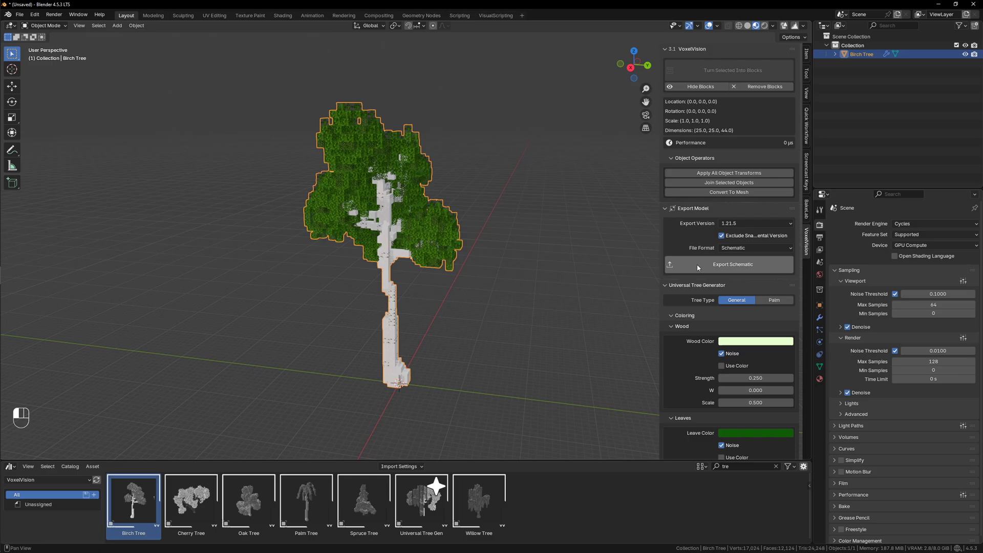
left_click(729, 264)
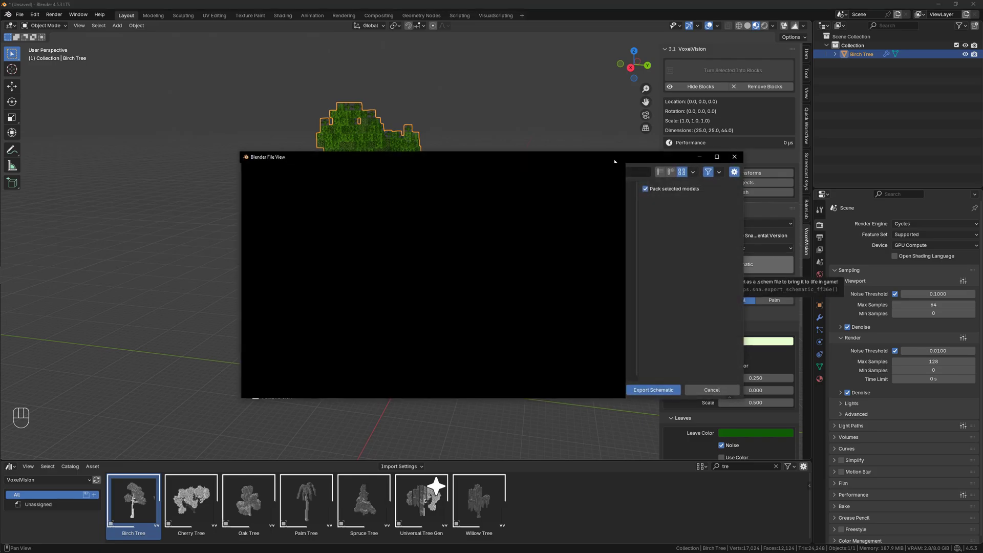
left_click_drag(615, 160, 459, 137)
left_click(547, 367)
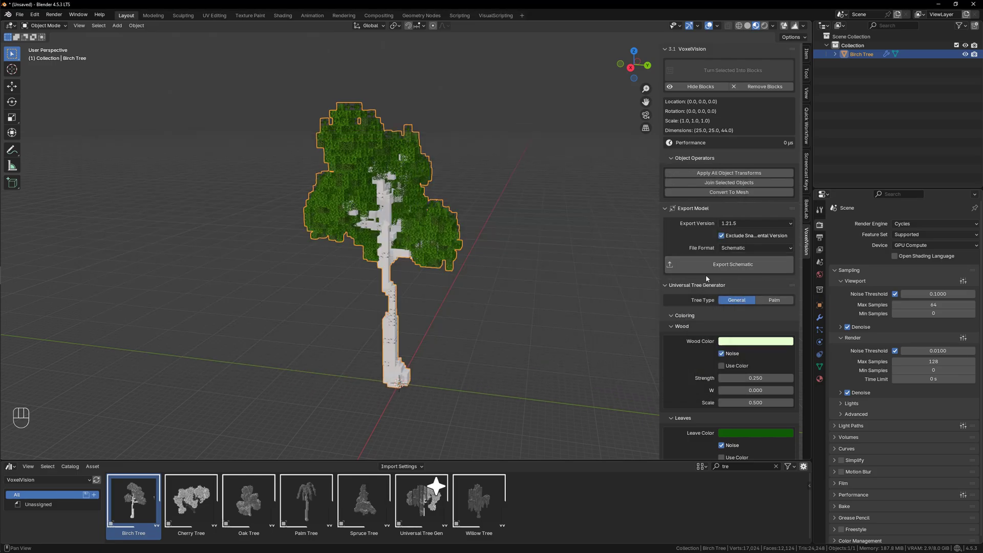
- Set the birch tree's export file format to Axiom Blueprint and check its export options without exporting
left_click(729, 248)
left_click(721, 262)
left_click(721, 262)
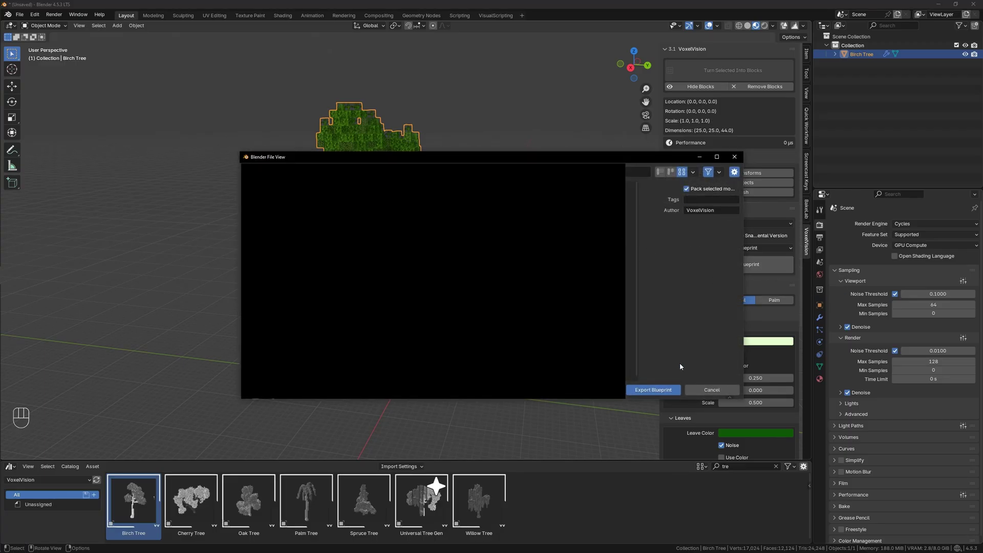
left_click(714, 391)
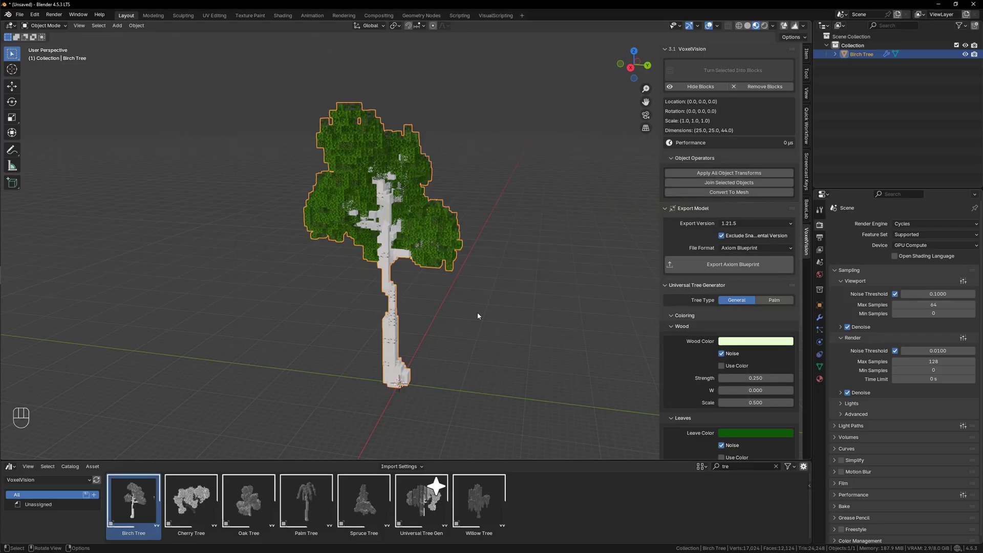
- Open the Default Filepaths settings of the VoxelVision add-on in the Preferences
left_click(34, 15)
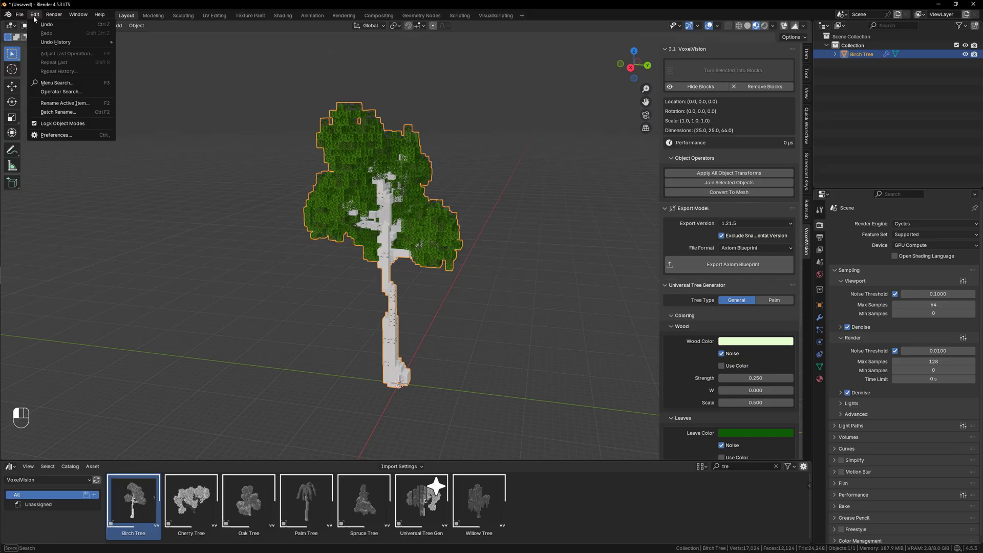
left_click(73, 133)
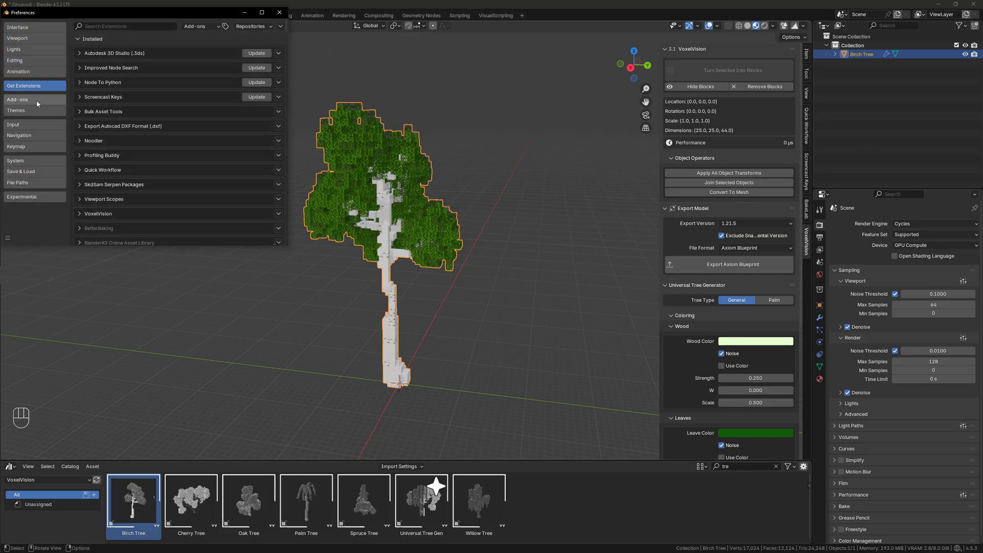
left_click(34, 101)
scroll(194, 180, "down", 10)
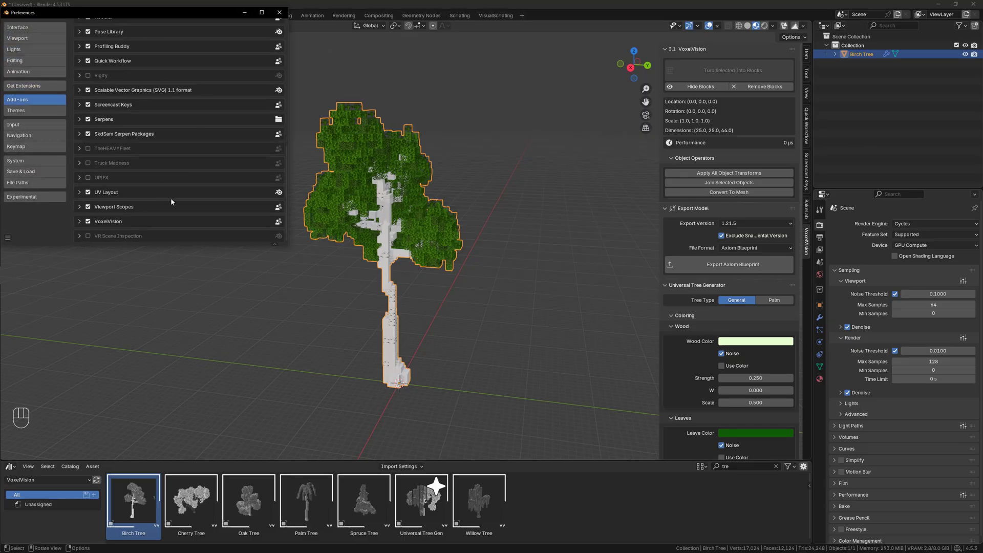
left_click(79, 221)
scroll(155, 186, "down", 8)
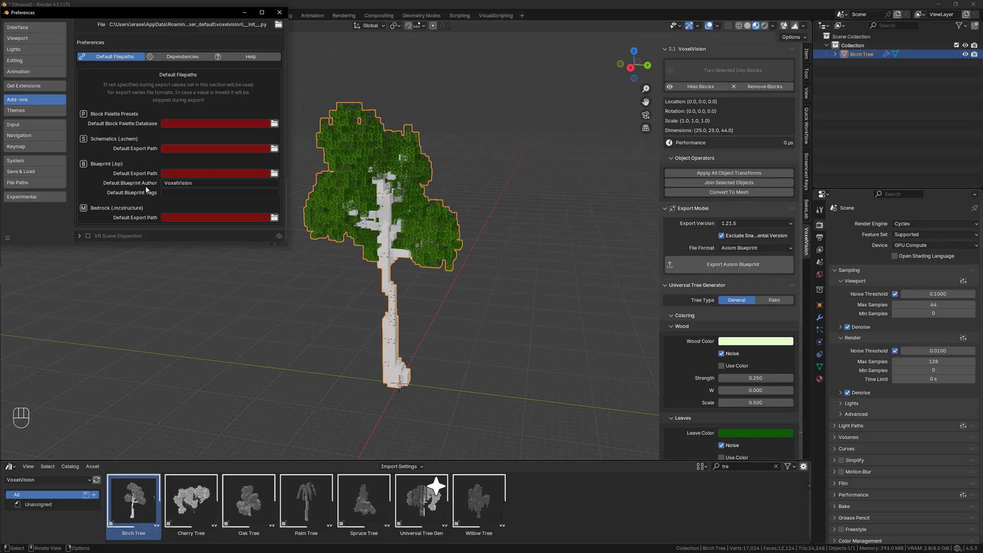
- Set the default blueprint export path to the axiom\blueprints folder and the default tags to Tree;Birch, and save the preferences
left_click(190, 193)
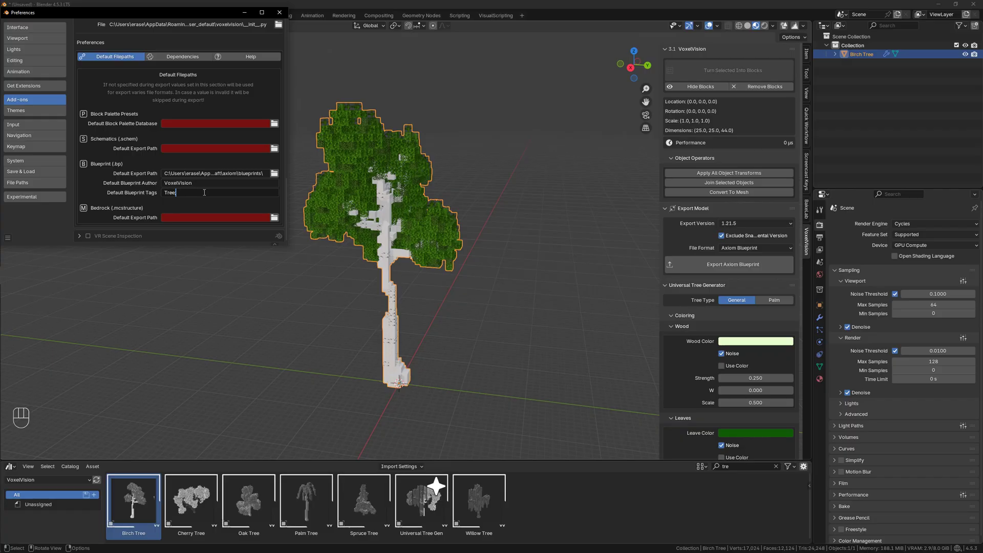
key("Return")
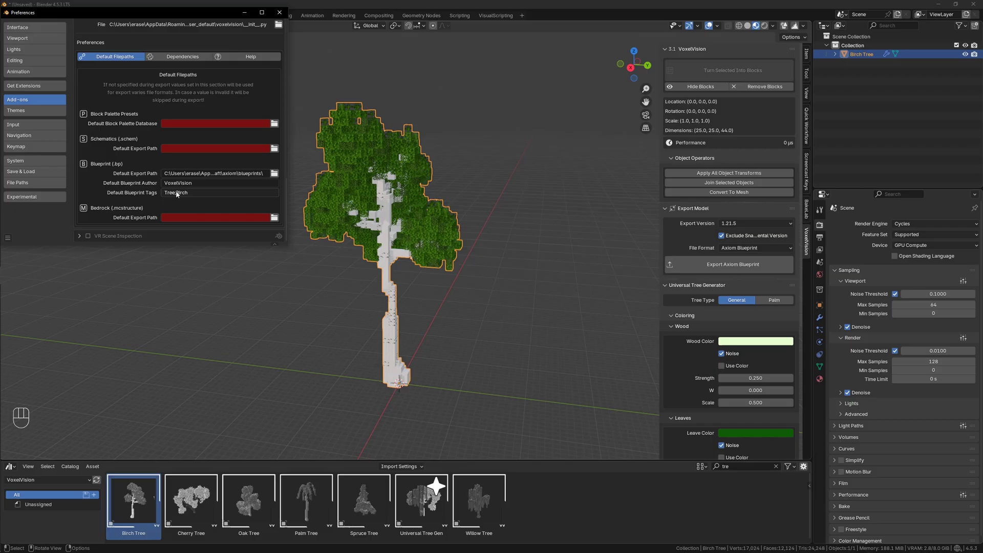
left_click(9, 237)
left_click(36, 213)
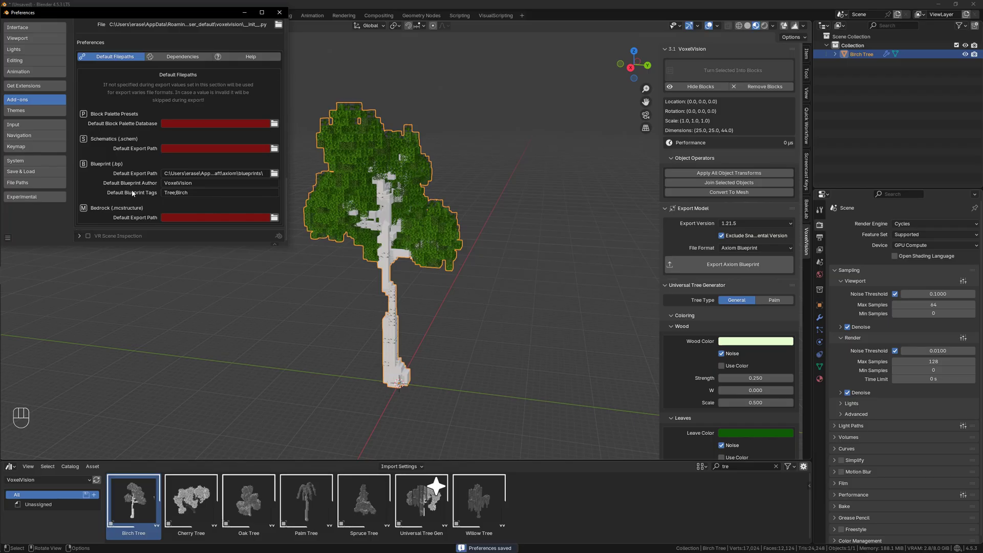
left_click(279, 13)
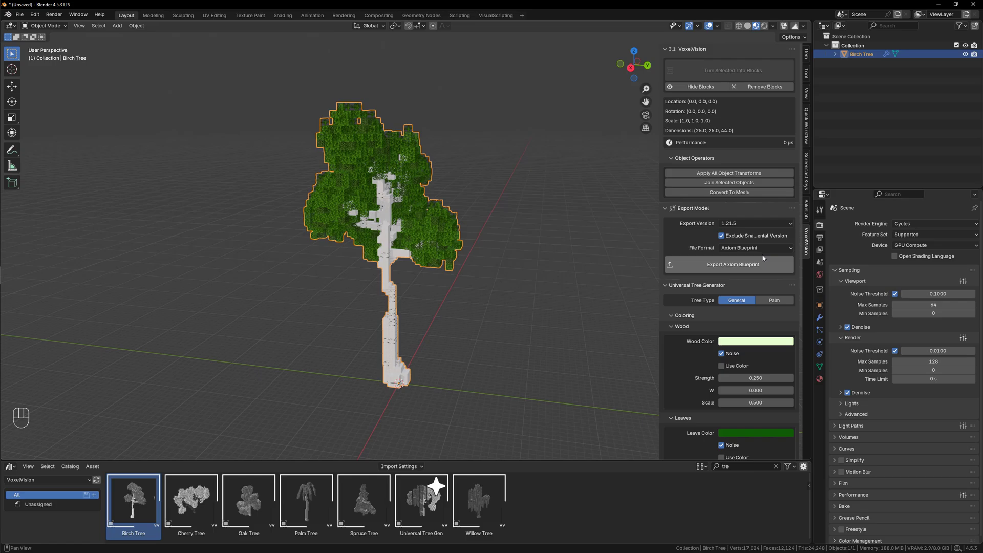
- Export the birch tree as an Axiom blueprint with the tags Tree;Birch and the author VoxelVision
left_click(763, 261)
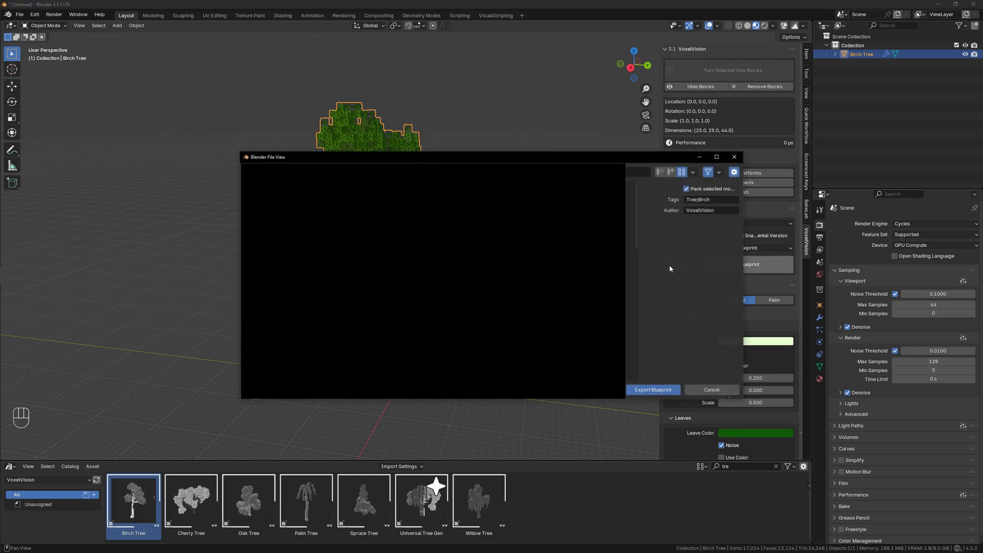
left_click(704, 210)
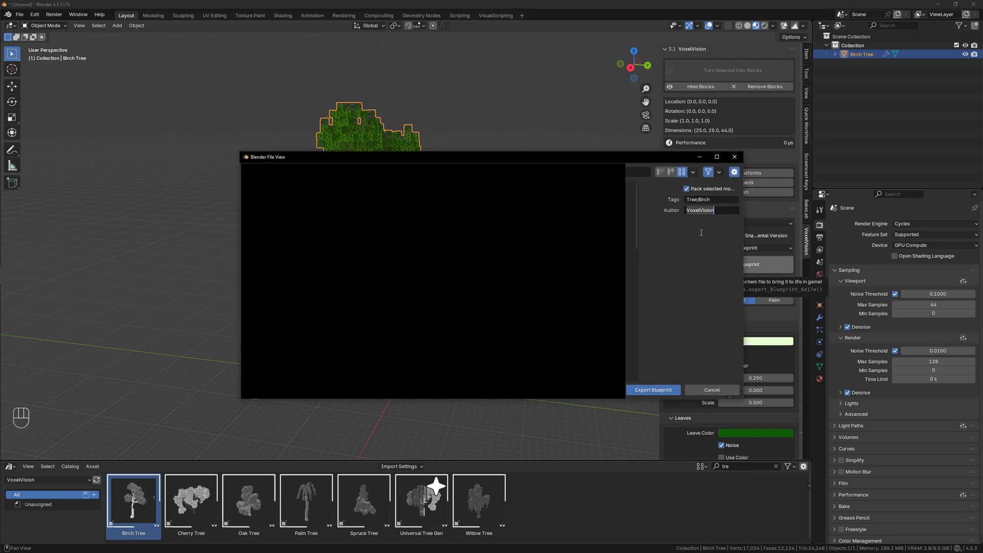
left_click(701, 232)
left_click(627, 383)
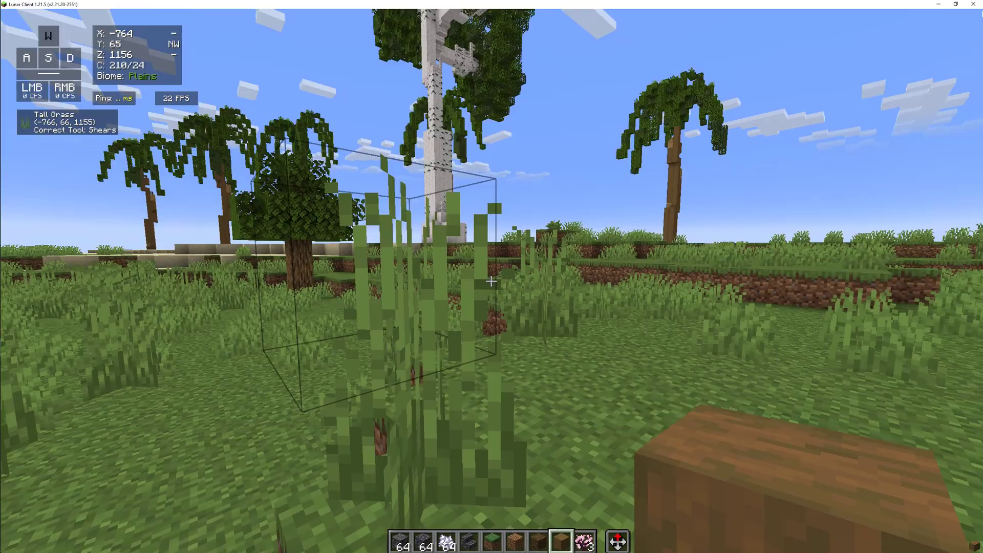
key("w")
key("space")
key("space")
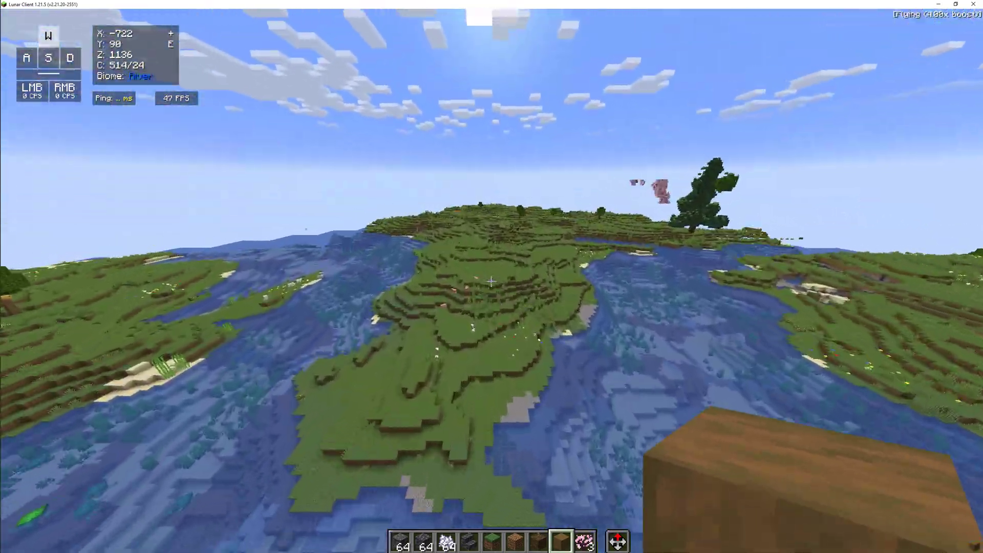
- Switch to Minecraft, fly to open grassland, and open Axiom's Blueprint Browser enlarged to show all the blueprints
key("ctrl")
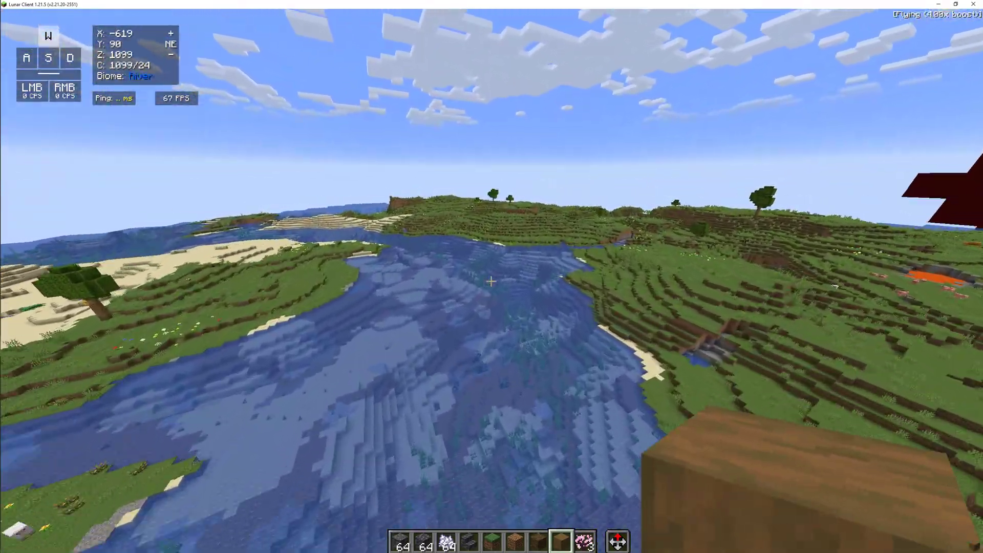
key("a")
key("shift")
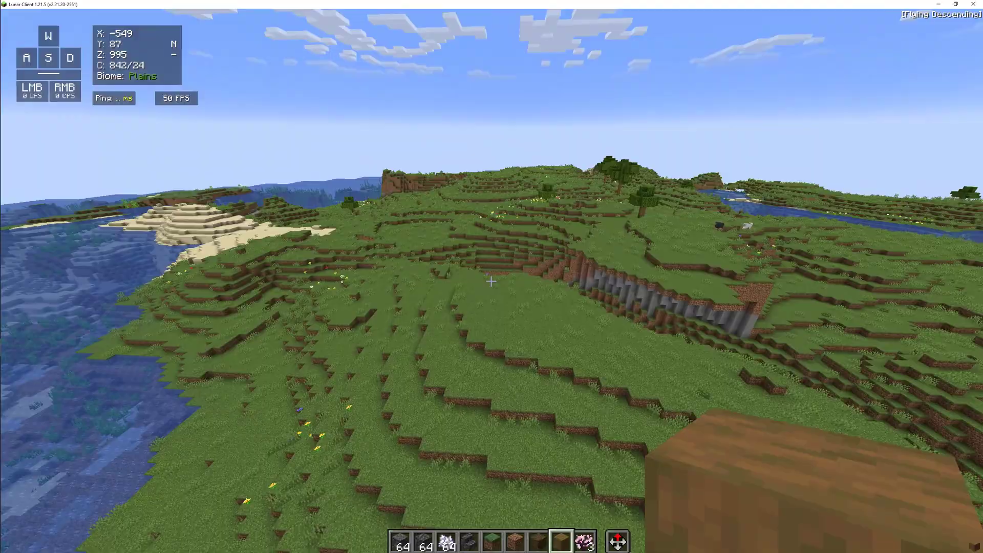
key("Shift_R")
left_click(152, 13)
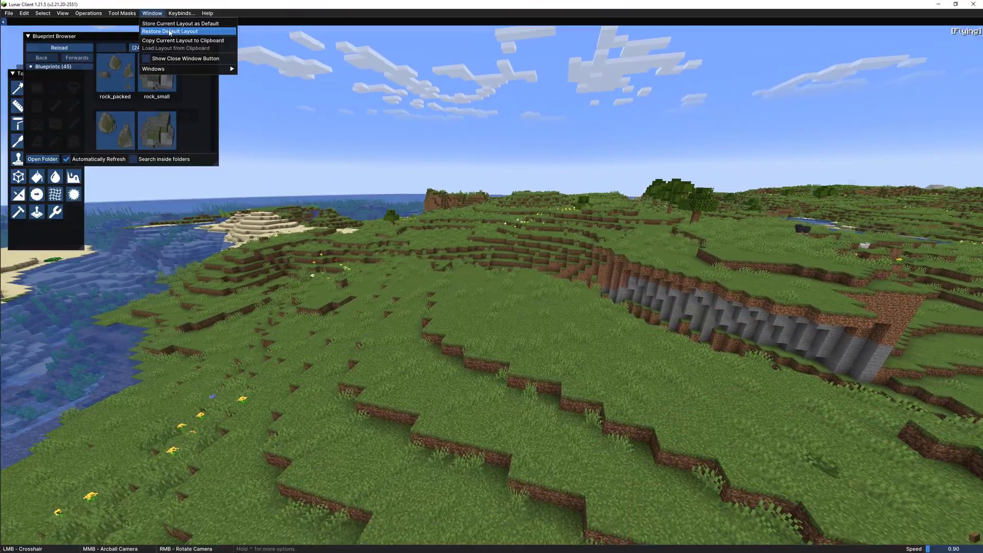
left_click(170, 31)
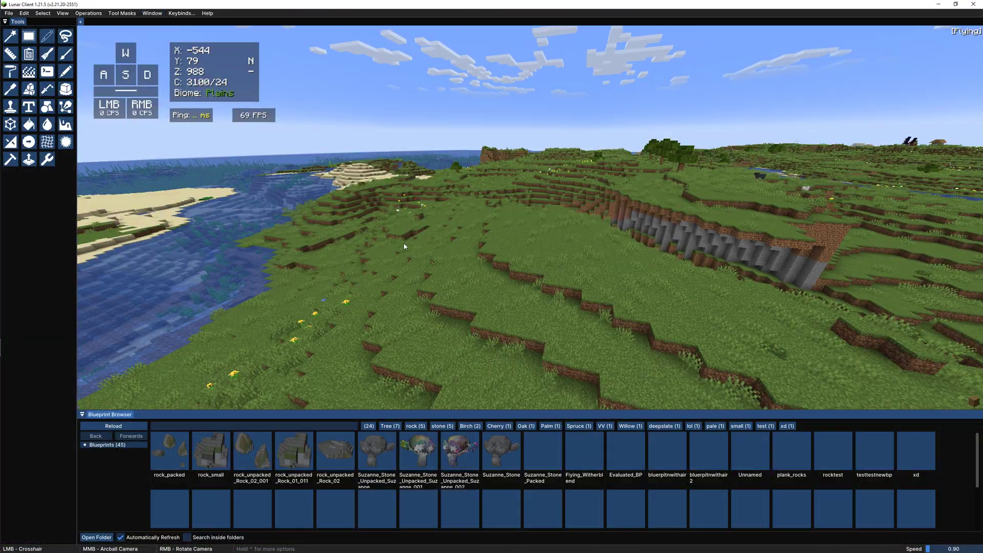
left_click_drag(444, 415, 451, 326)
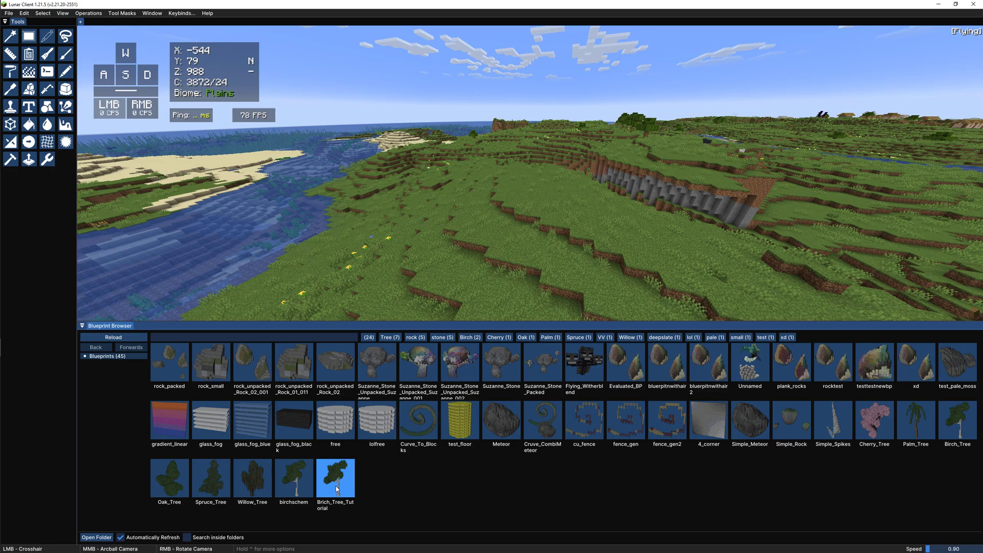
scroll(493, 232, "down", 1)
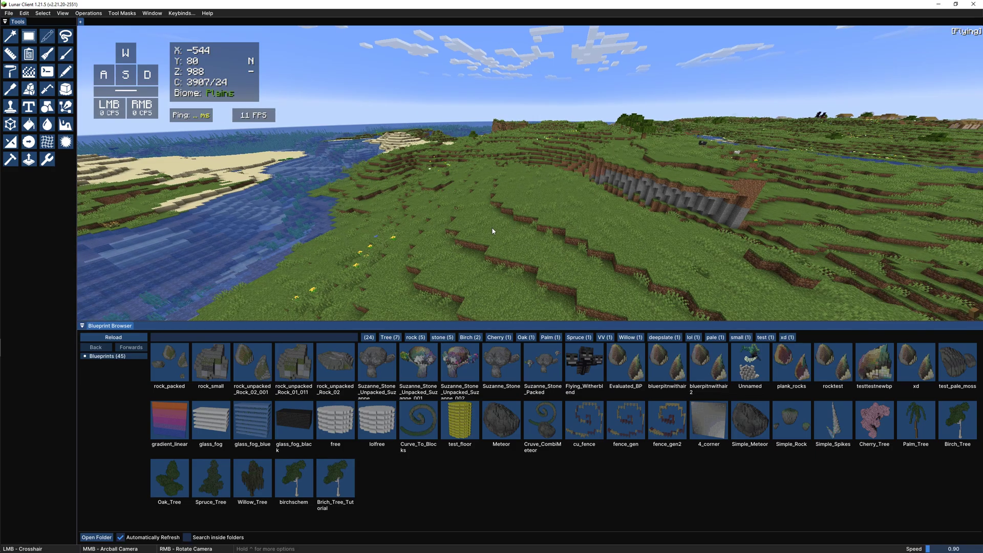
- Place the Brich_Tree_Tutorial blueprint on the grassland, adjust its height, and paste it into the world
left_click_drag(336, 478, 537, 175)
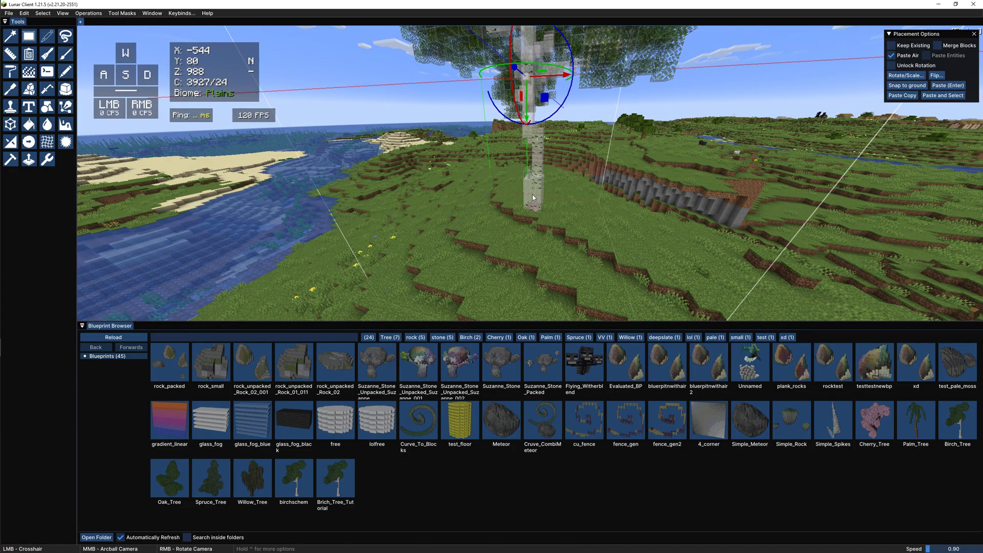
key("s")
key("d")
key("space")
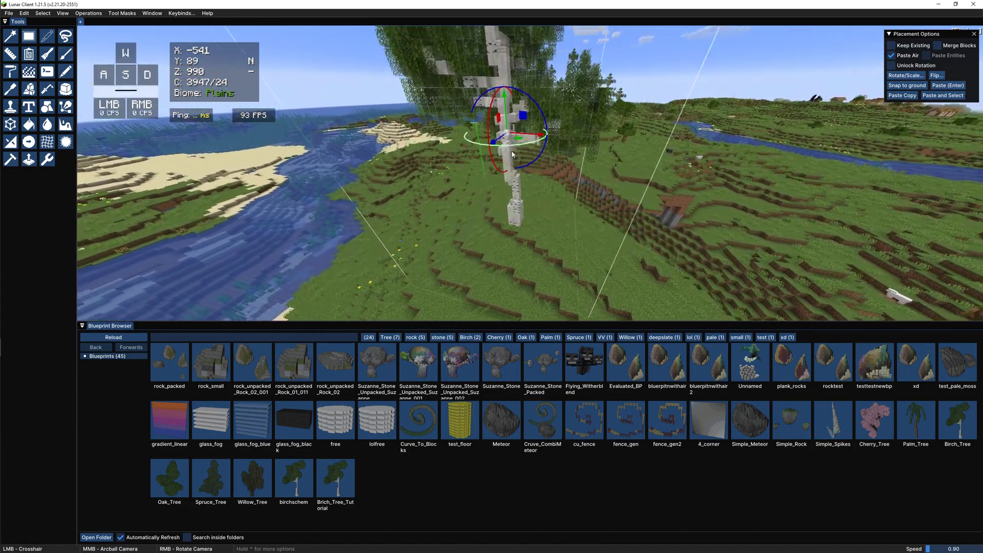
left_click_drag(507, 110, 494, 55)
key("Return")
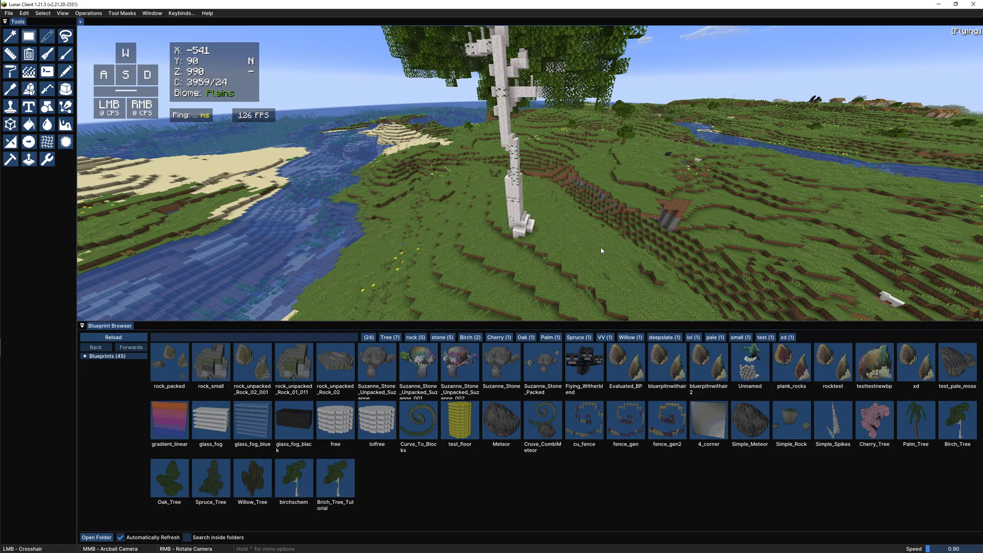
- Leave the Axiom editor, fly around the pasted birch tree to examine it, and pause the game
key("Caps_Lock")
key("d")
key("w")
key("space")
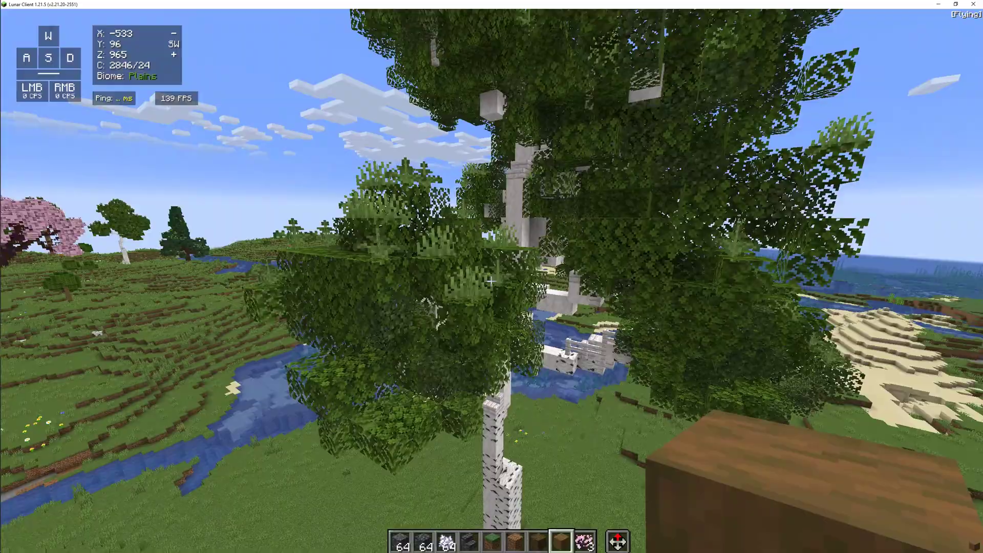
left_click(491, 281)
key("s")
key("shift")
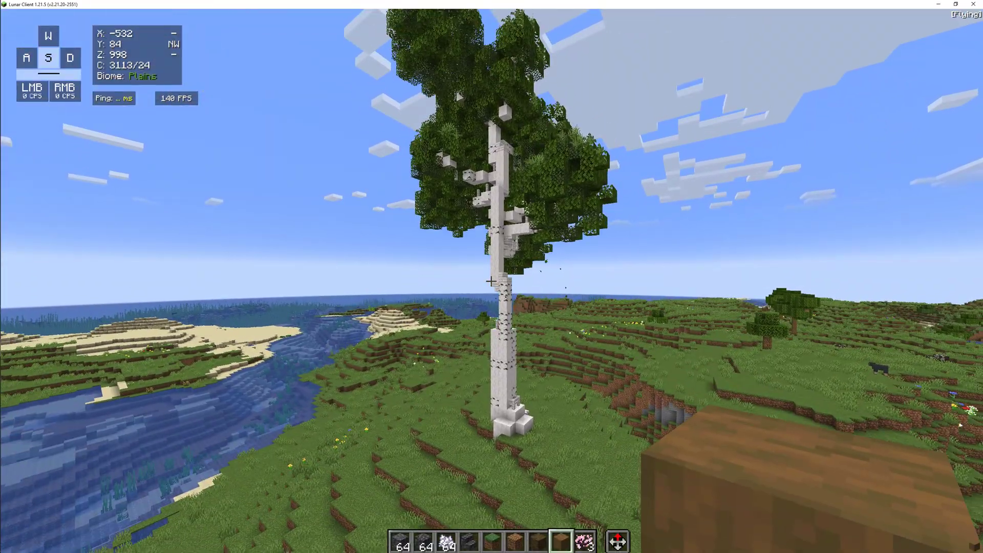
key("F5")
key("F5")
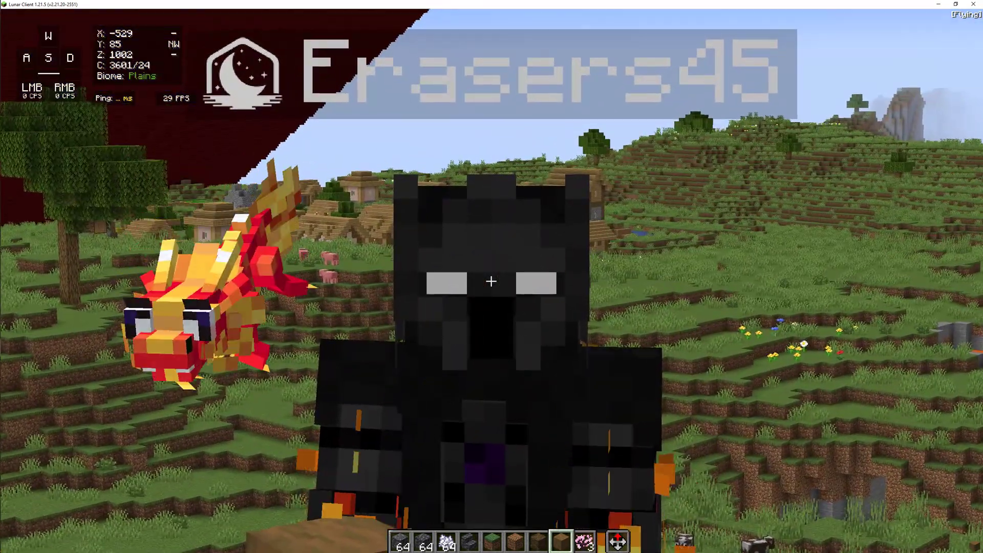
key("Escape")
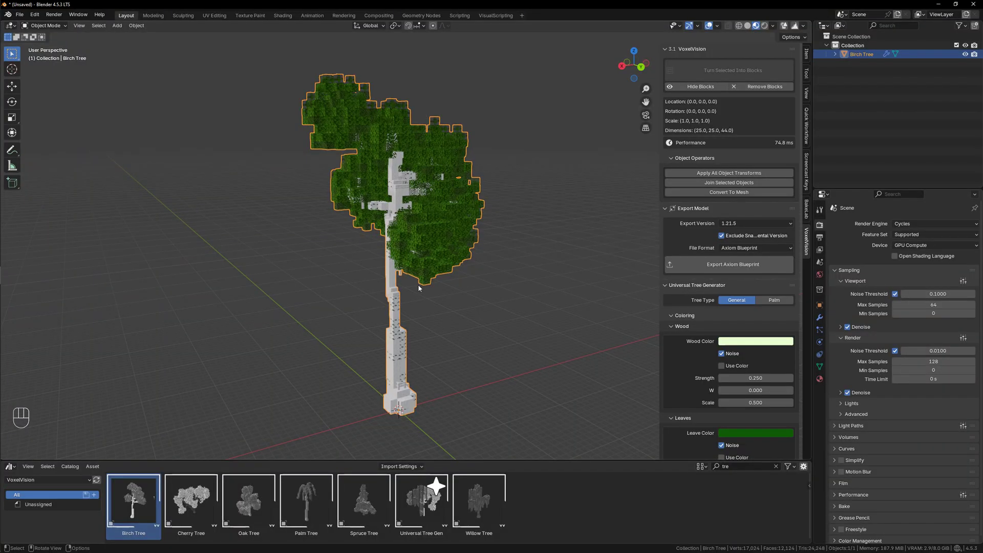
- Switch back to Blender and delete the birch tree from the scene
middle_click_drag(418, 288, 383, 339, "shift")
key("Delete")
- Preview the Cherry Tree and Oak Tree assets in the scene one after the other, deleting each after viewing
left_click(191, 499)
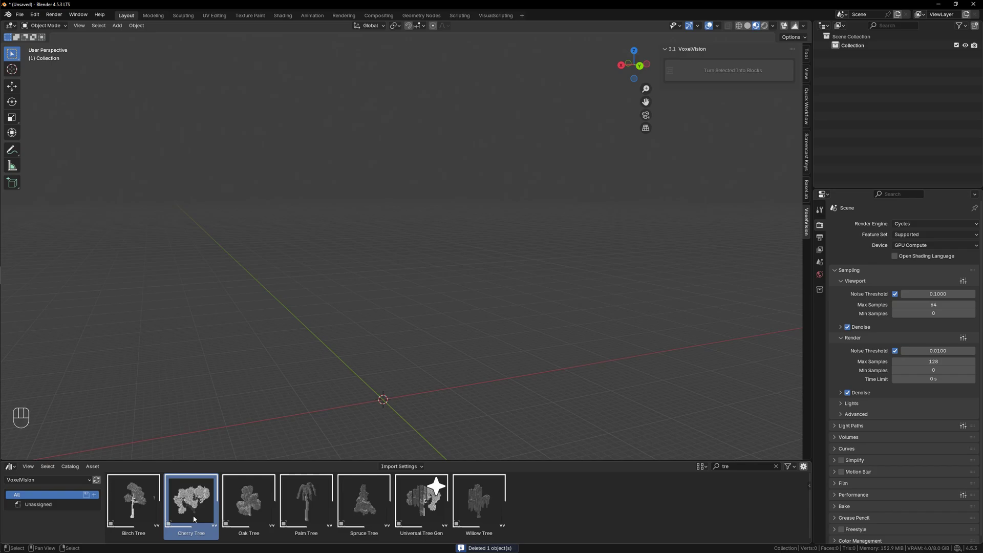
left_click_drag(191, 499, 385, 400)
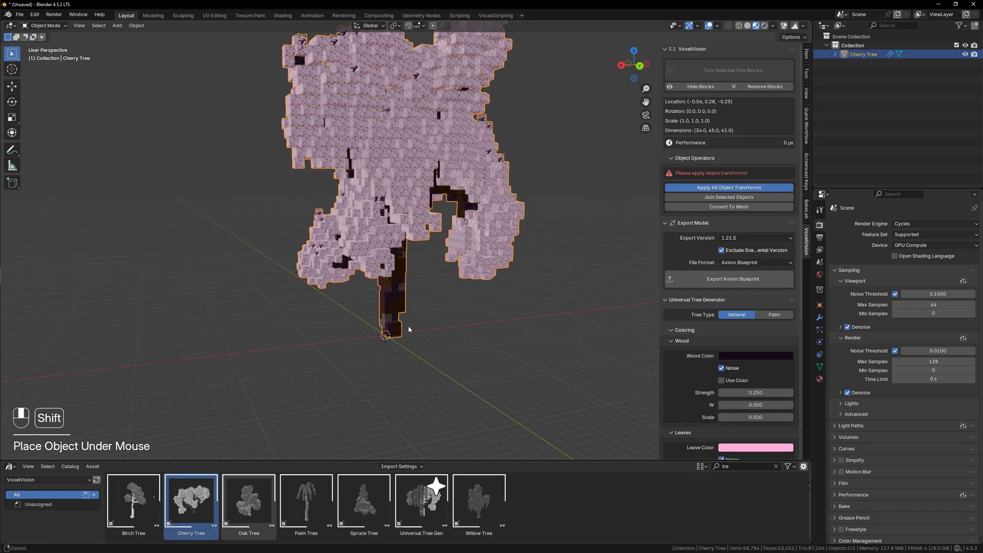
middle_click_drag(478, 334, 398, 280)
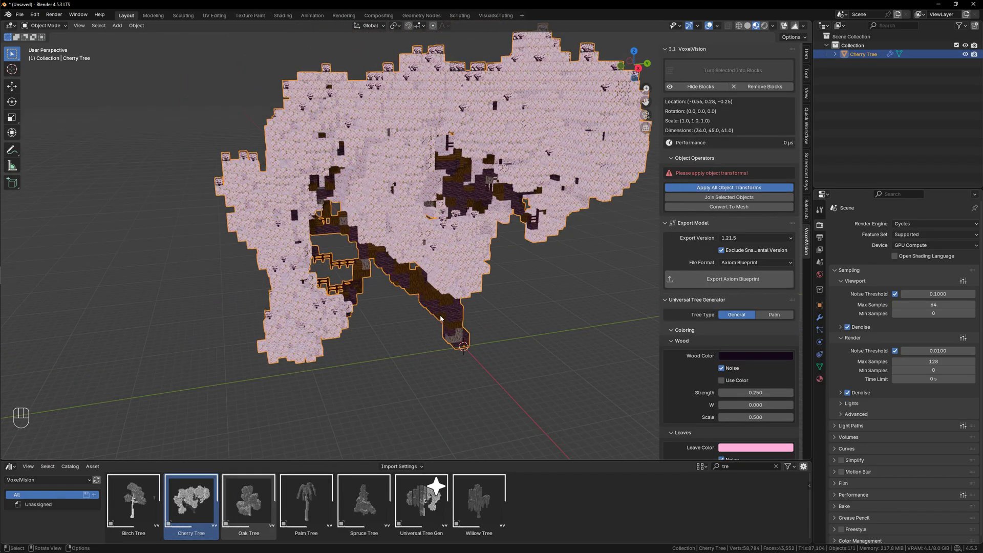
key("Delete")
left_click(255, 506)
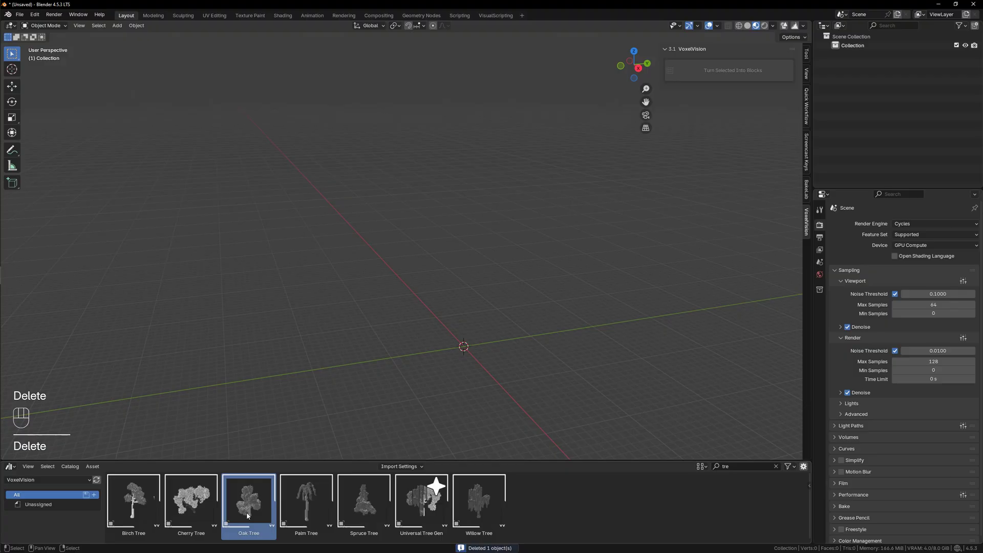
left_click_drag(247, 516, 309, 300)
key("Delete")
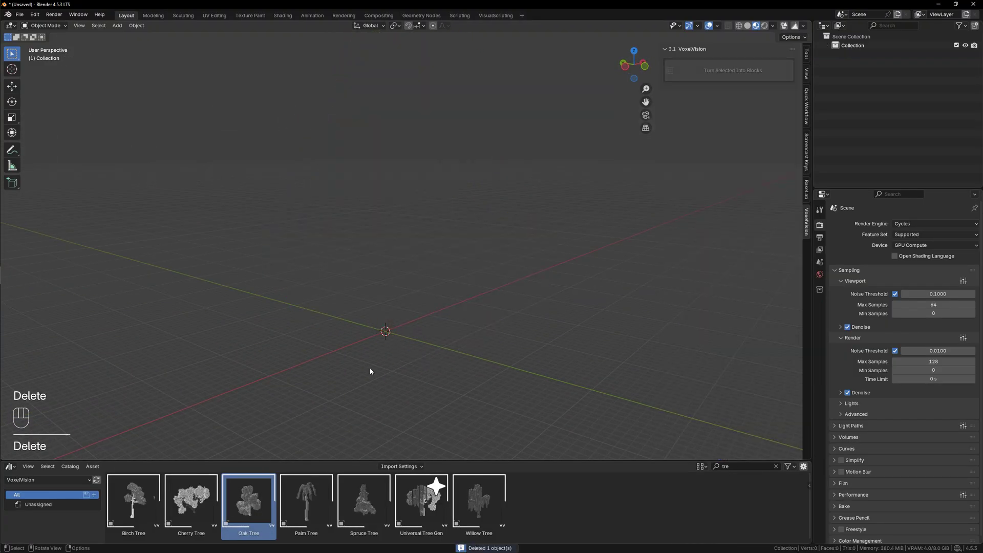
- Preview the Palm Tree and Spruce Tree assets in the scene one after the other, deleting each after viewing
left_click(316, 506)
left_click_drag(315, 505, 450, 317)
key("Delete")
left_click_drag(364, 499, 435, 383)
middle_click_drag(435, 383, 413, 348)
key("Delete")
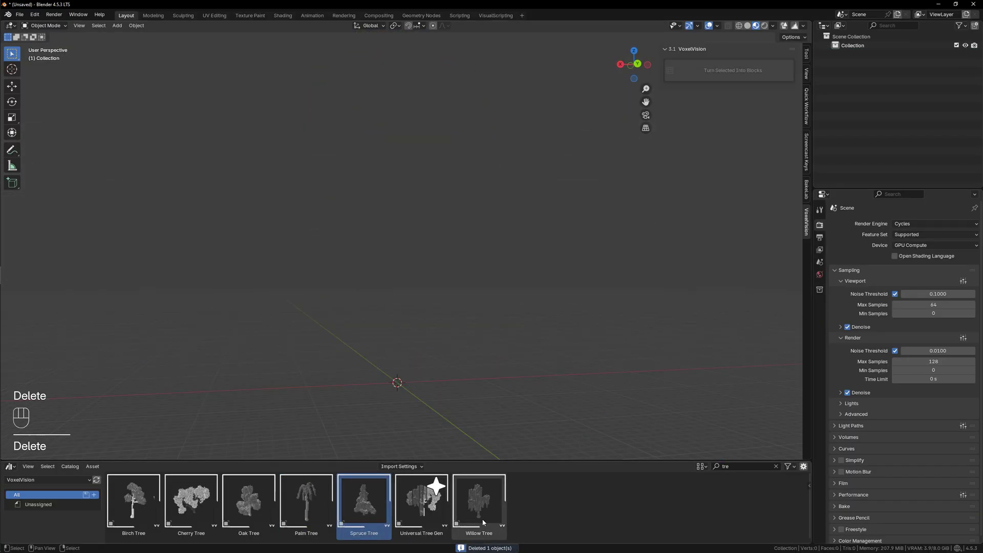
- Preview the Willow Tree asset in the scene and delete it after viewing
left_click(483, 522)
left_click_drag(483, 523, 425, 403)
middle_click_drag(424, 402, 519, 390)
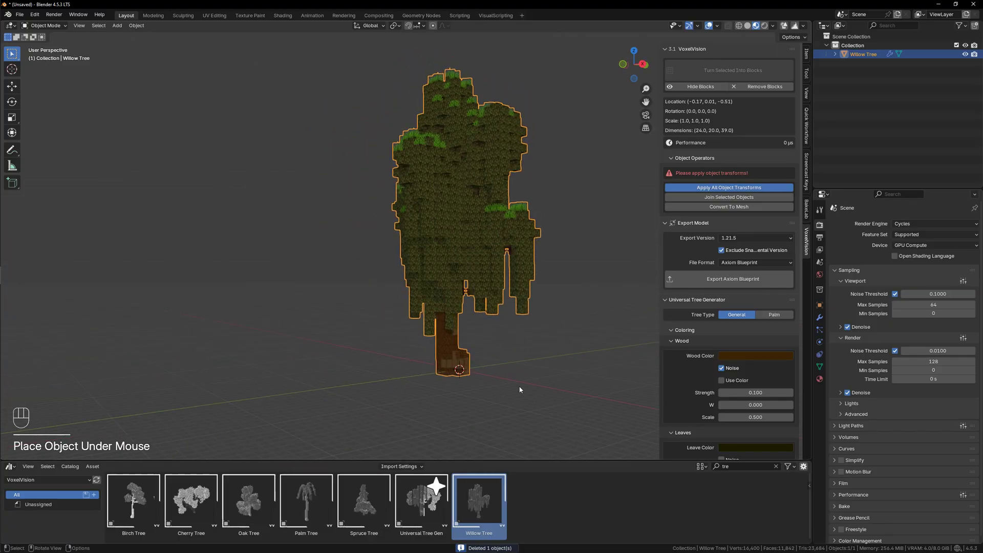
key("Delete")
middle_click_drag(413, 257, 490, 362)
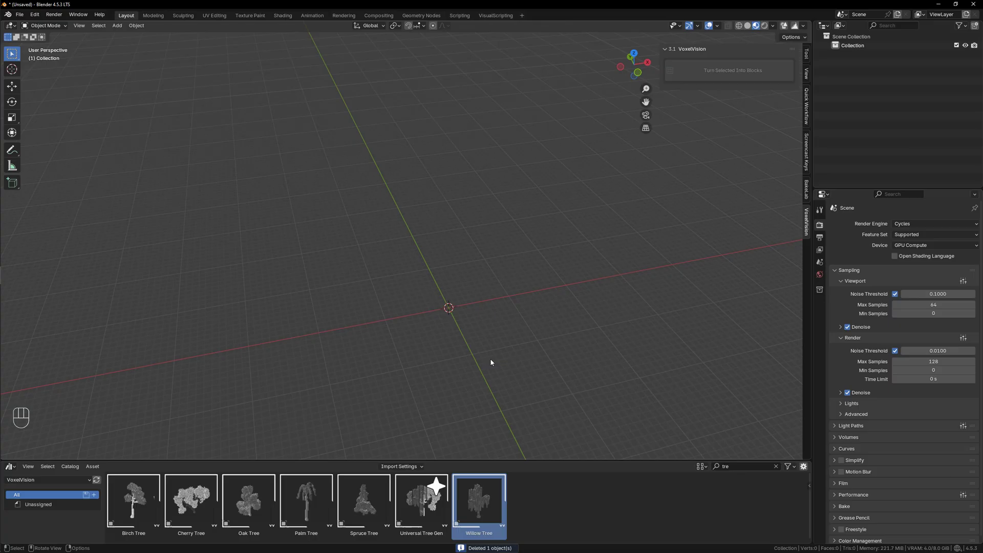
- Add the Universal Tree Gen asset to the scene and clear its location so it sits at the world origin
left_click_drag(407, 491, 446, 309)
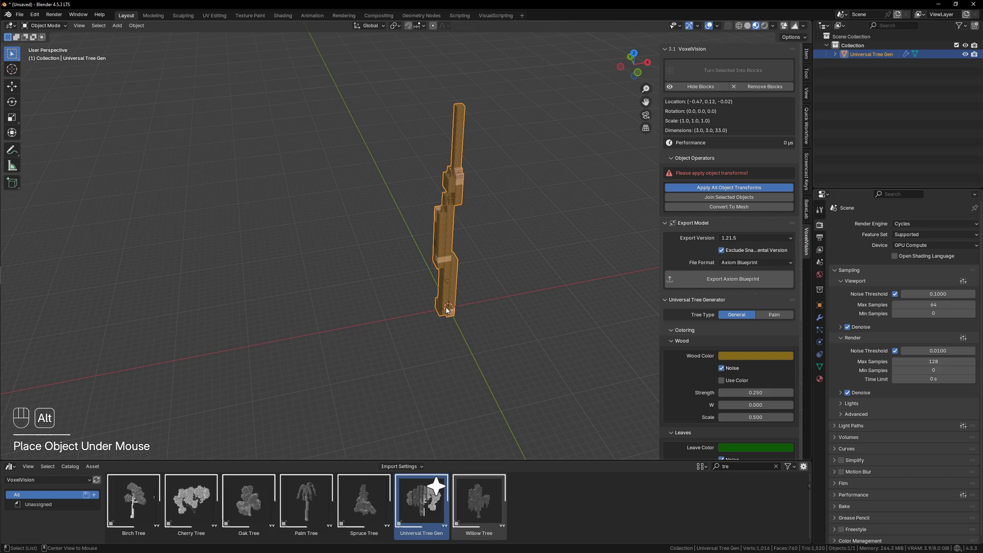
key("alt+g")
key("KP_1")
middle_click_drag(447, 306, 345, 297)
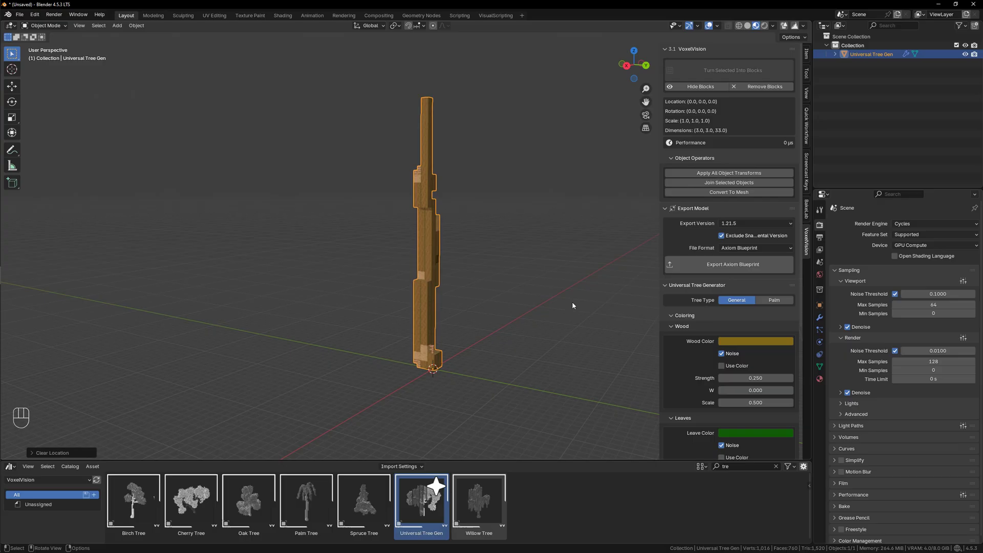
- Collapse the generator's Wood and Leaves color settings and maximize the 3D viewport
left_click(681, 326)
left_click(683, 337)
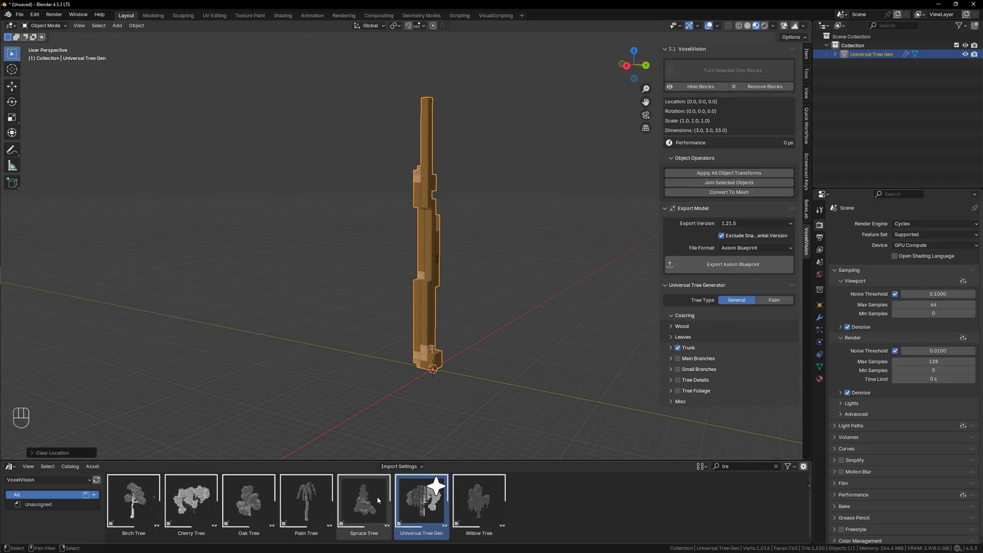
left_click(358, 499)
left_click(249, 499)
left_click(191, 499)
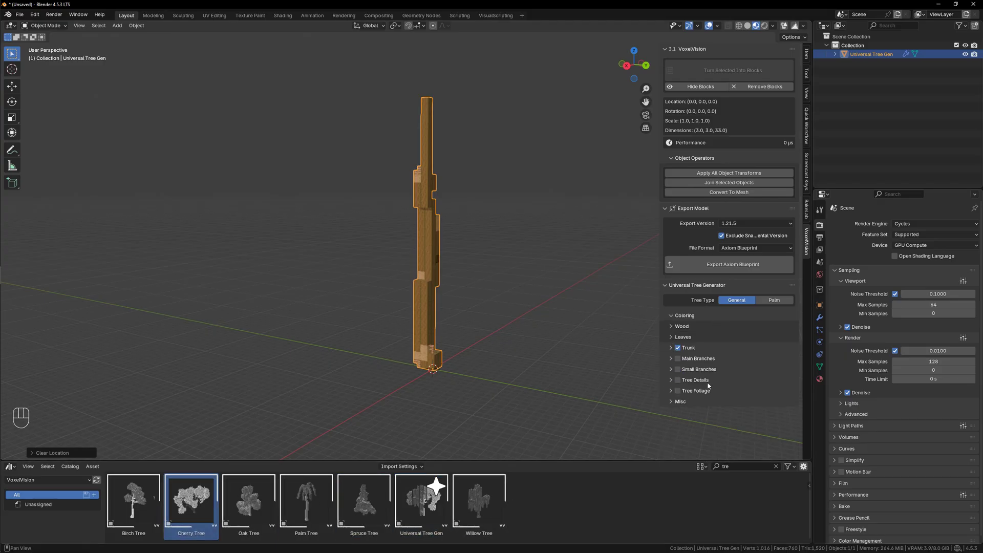
left_click_drag(683, 460, 680, 484)
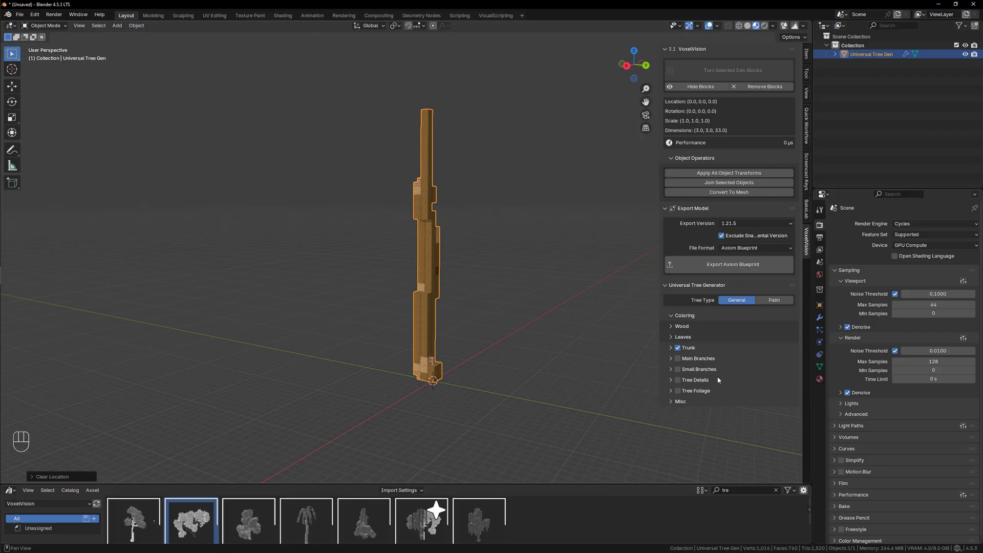
key("ctrl+space")
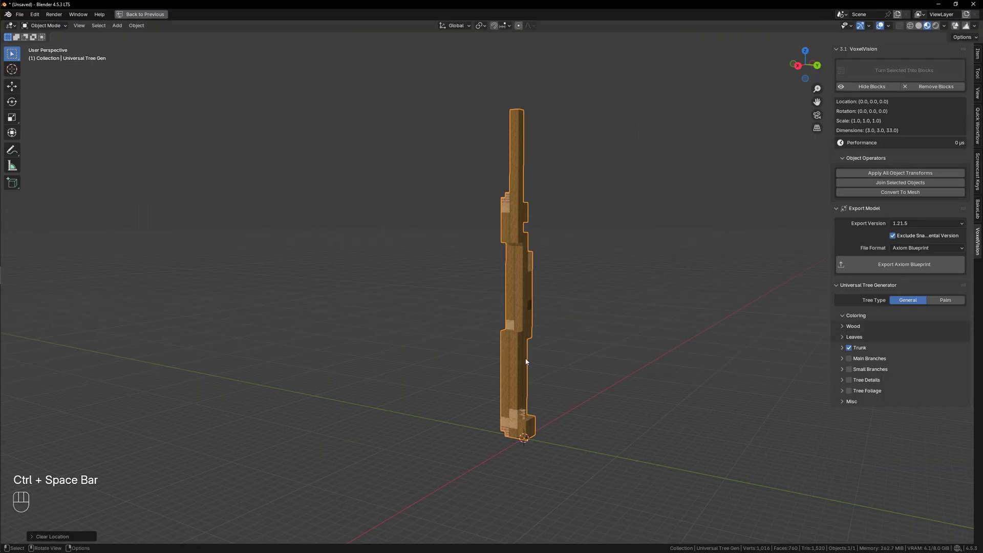
- Review the generator's Misc settings and try the Palm tree type before returning to General
left_click(845, 316)
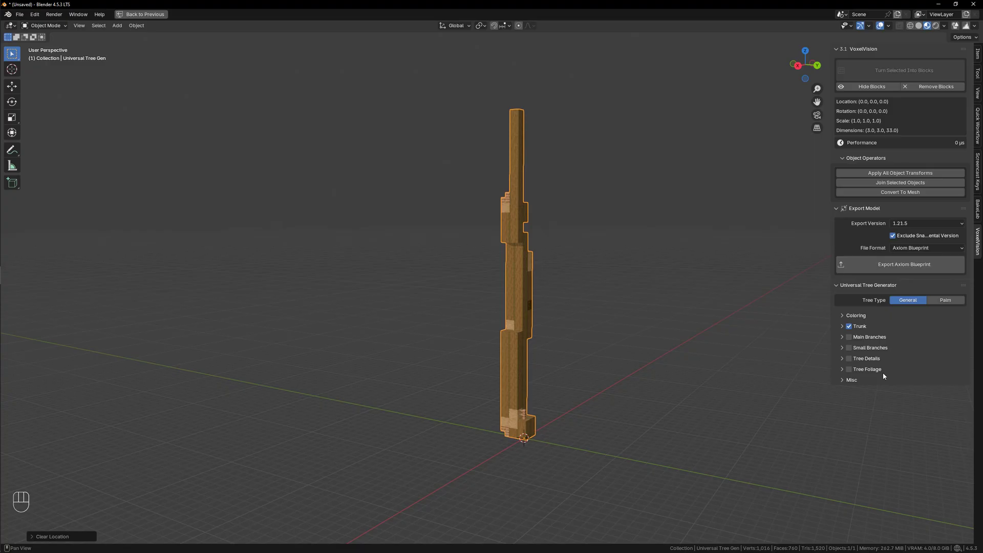
left_click(852, 381)
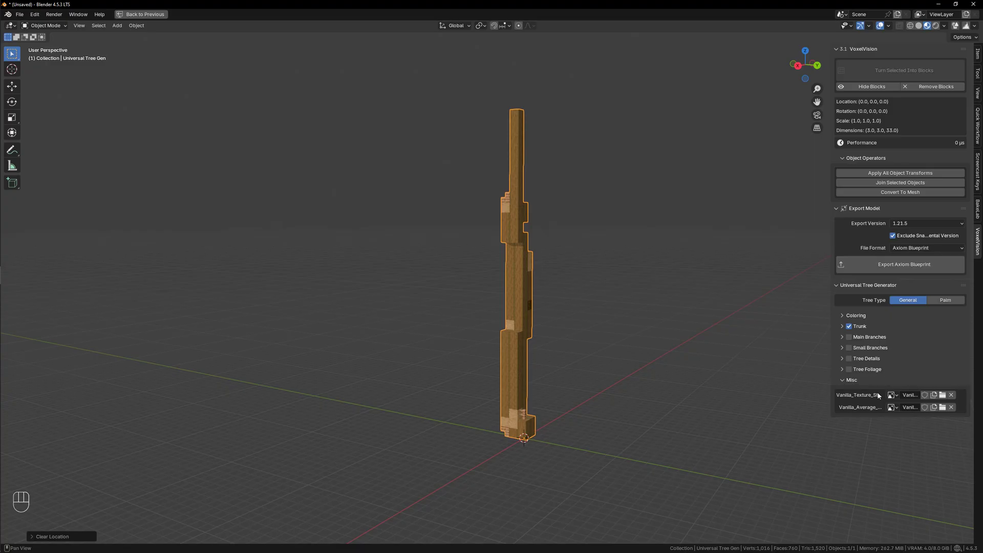
left_click(856, 381)
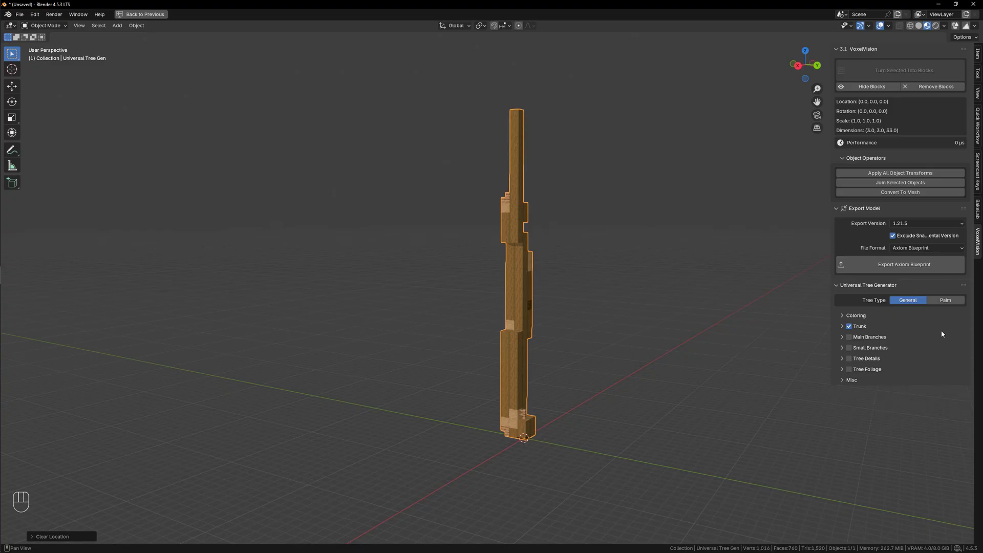
middle_click_drag(533, 275, 629, 319)
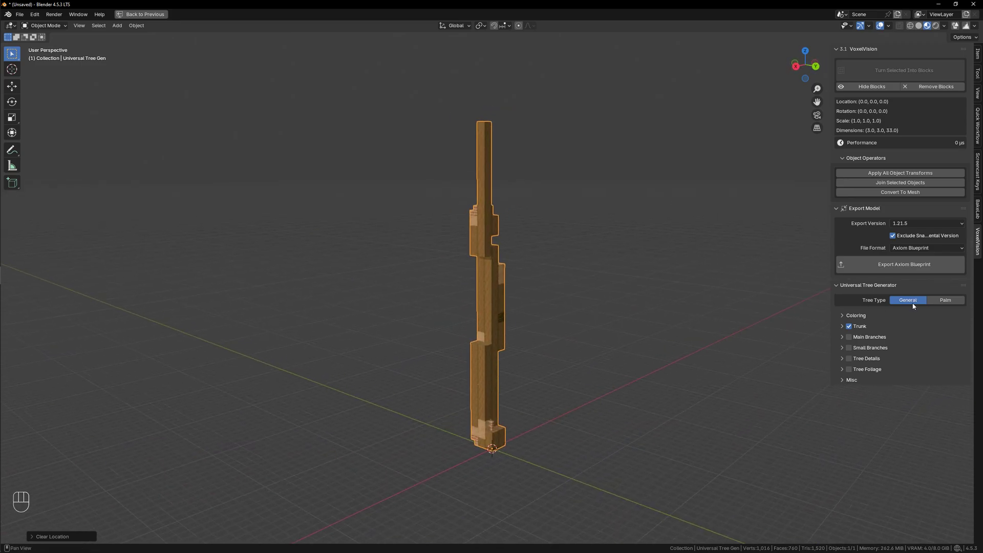
left_click(947, 300)
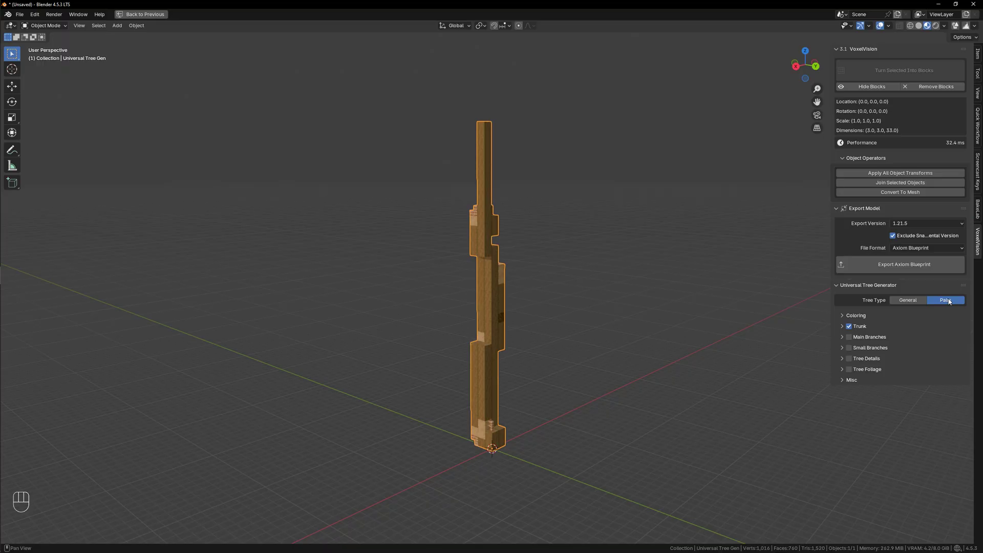
left_click(907, 302)
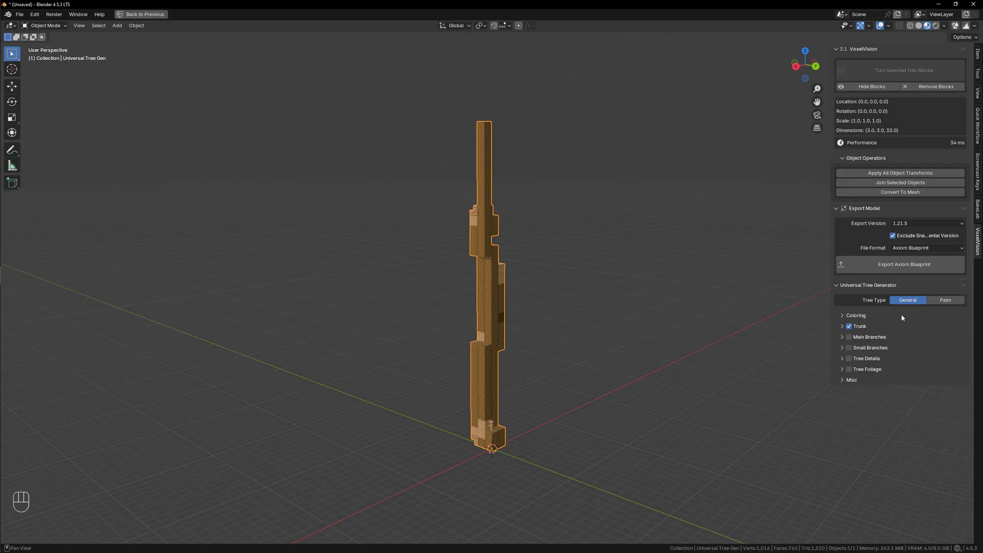
- Darken the tree's wood color to an olive brown, hex #595411
left_click(845, 316)
left_click(844, 328)
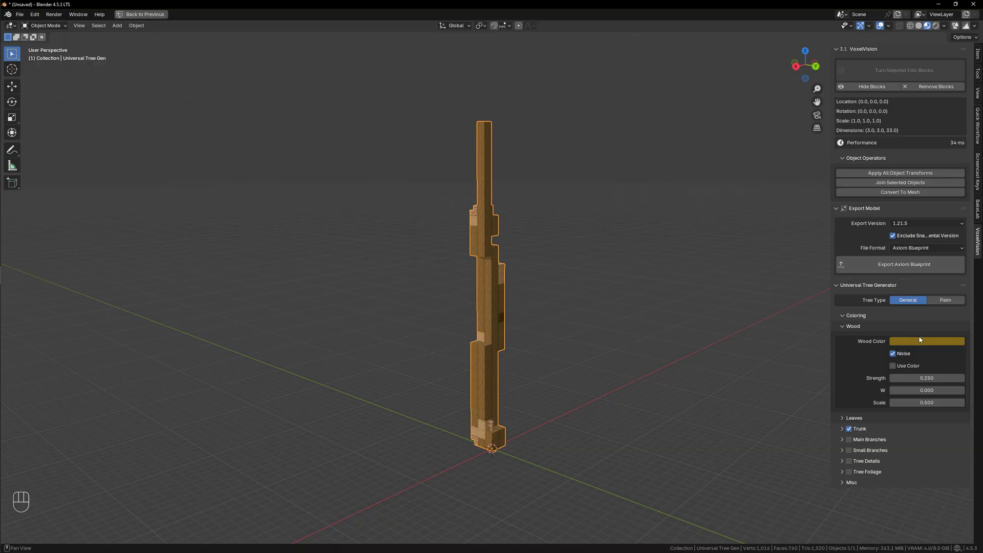
left_click(927, 341)
left_click_drag(916, 233, 894, 248)
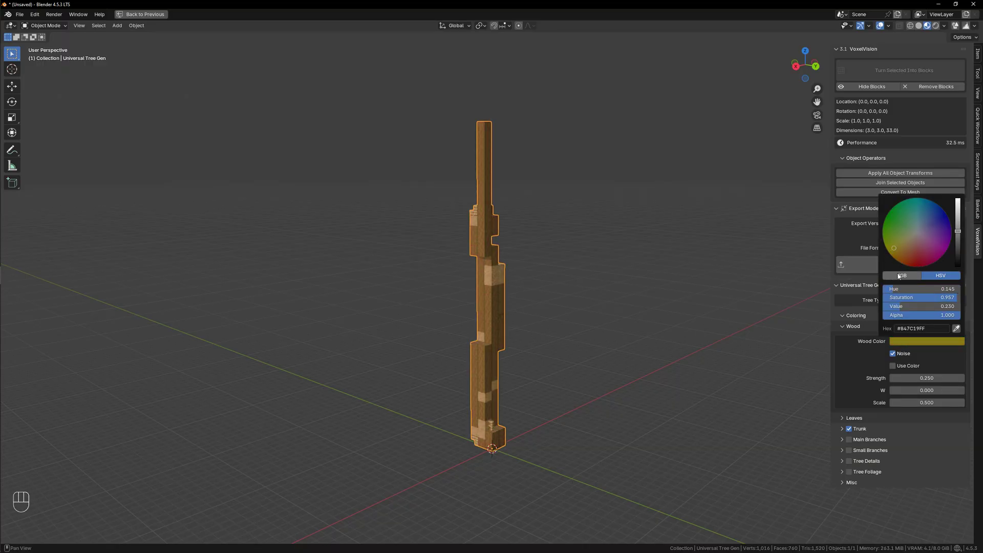
left_click_drag(958, 231, 958, 239)
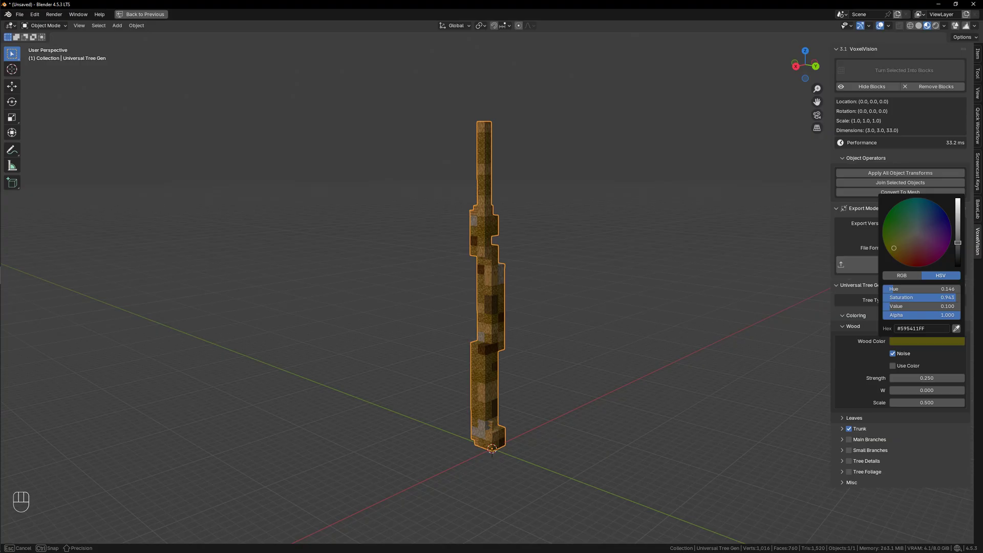
- Toggle the wood color noise off and back on, set its strength to 0.110, and collapse the Wood settings
left_click(901, 355)
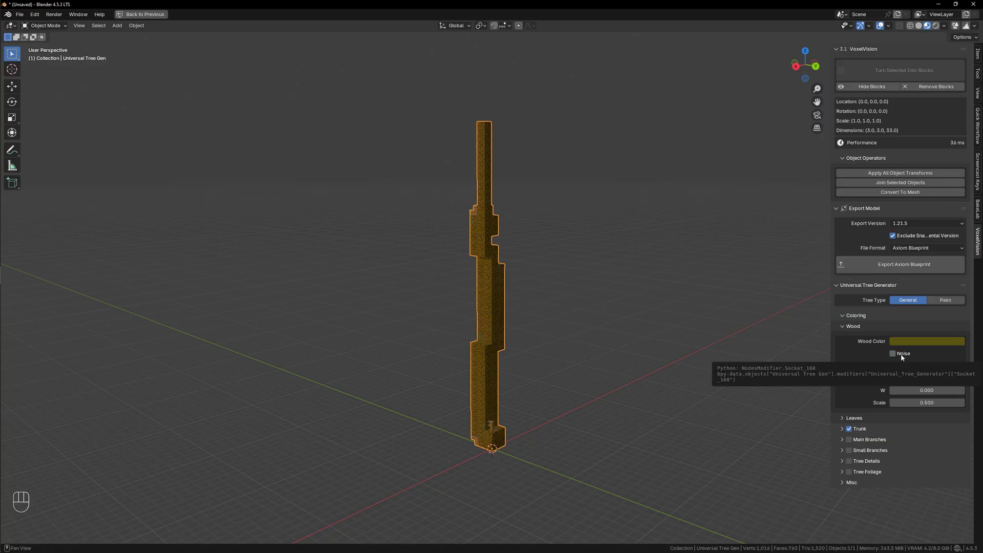
left_click(902, 355)
left_click_drag(927, 377, 920, 377)
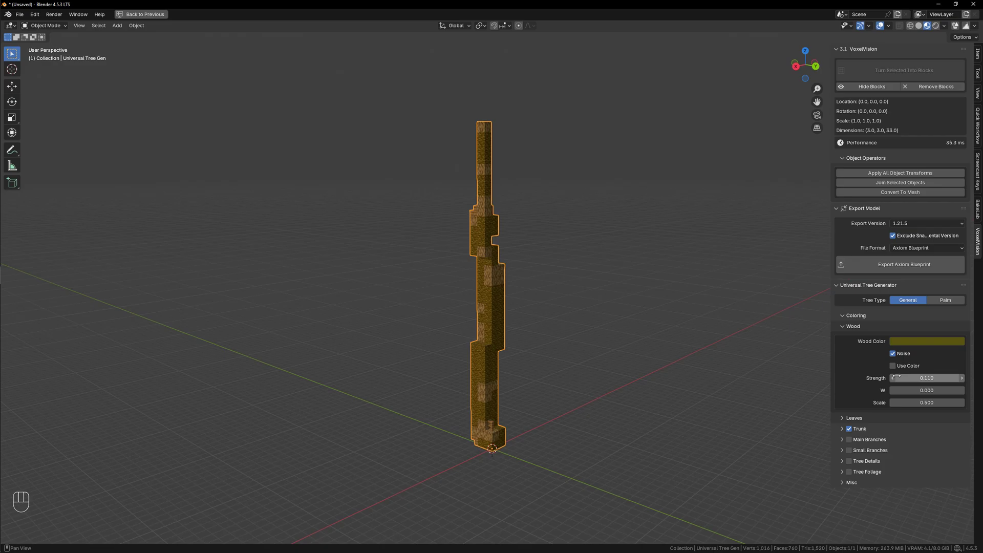
left_click(847, 327)
- Review the Leaves color settings, expand the Trunk settings, and toggle the trunk off and back on
left_click(841, 337)
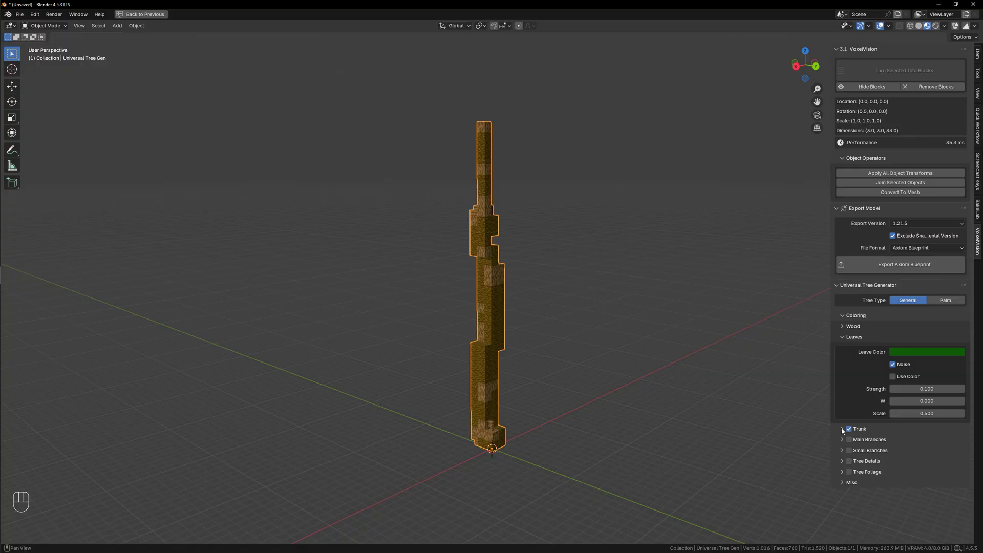
left_click(847, 338)
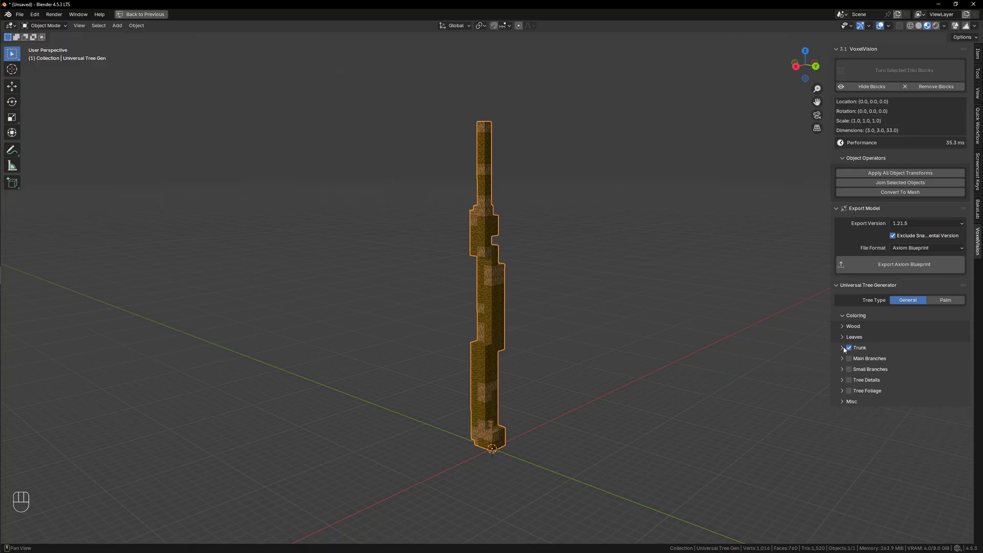
left_click(842, 349)
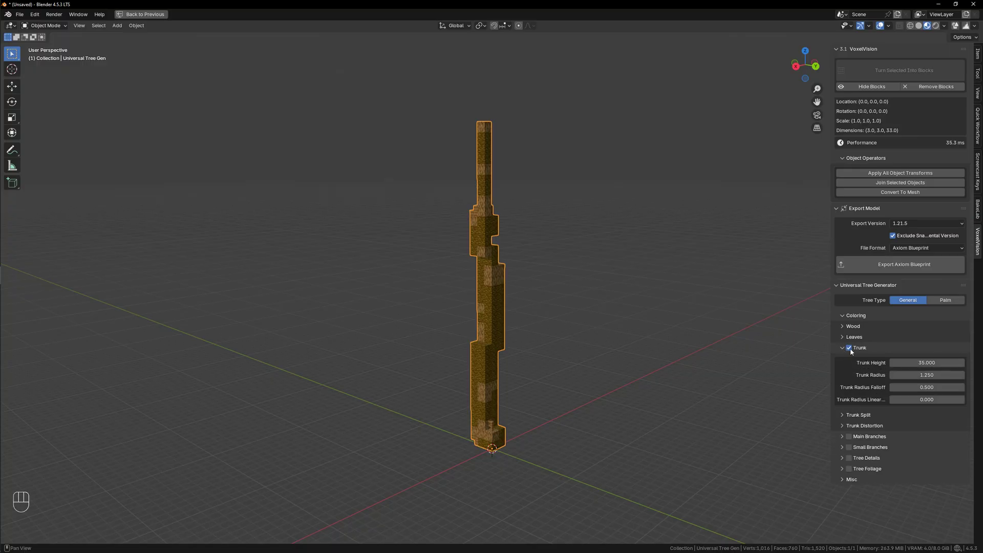
left_click(849, 348)
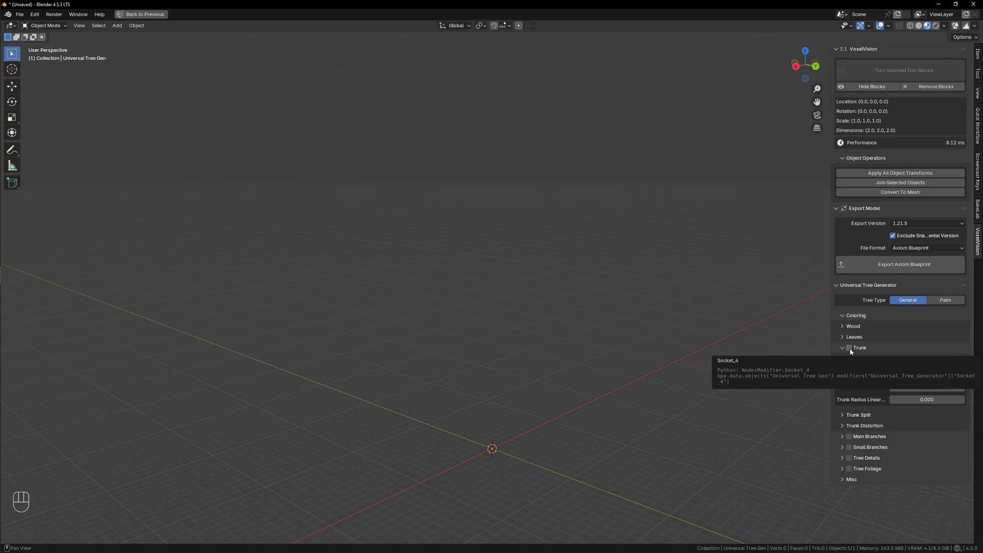
left_click(849, 348)
- Set the trunk height to 40 and widen the sidebar so the full setting names fit
middle_click_drag(540, 353, 687, 360, "shift")
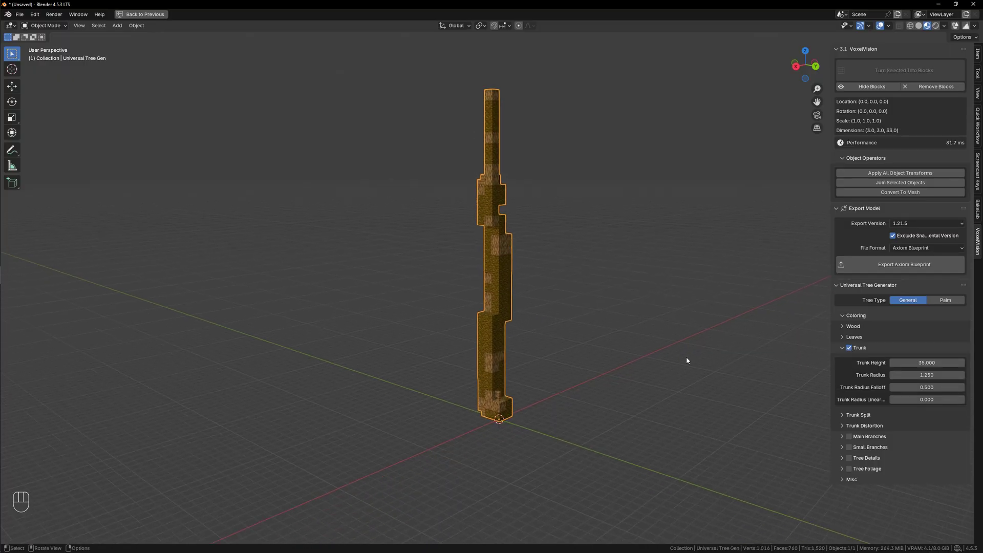
left_click(929, 363)
type("40")
key("Return")
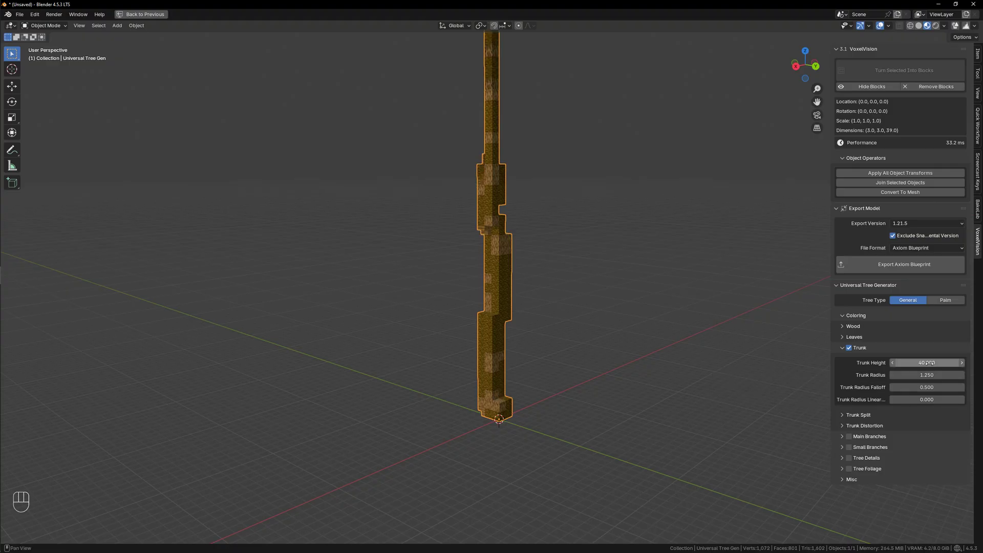
scroll(539, 220, "down", 2)
middle_click_drag(539, 223, 548, 351, "shift")
scroll(543, 345, "up", 2)
scroll(539, 336, "up", 1)
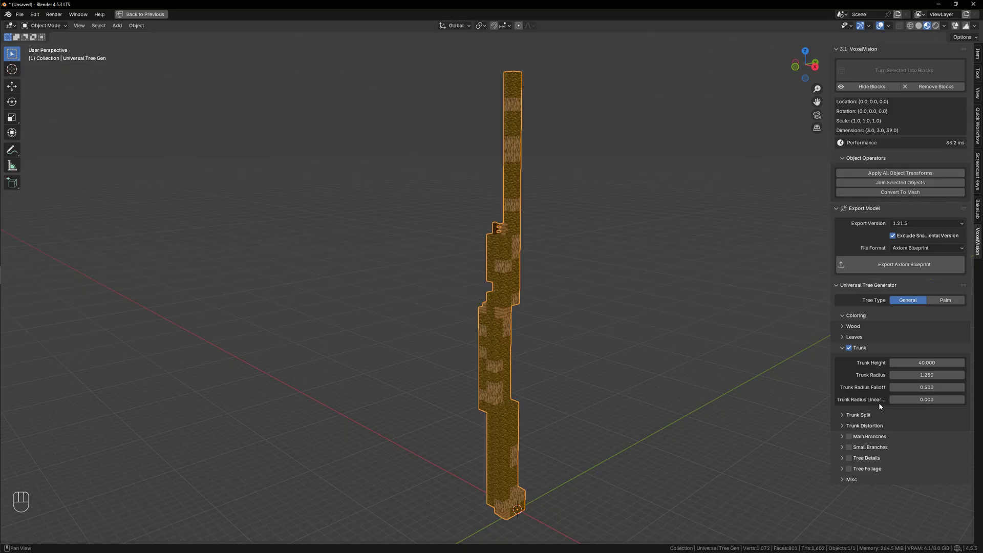
left_click_drag(831, 391, 779, 391)
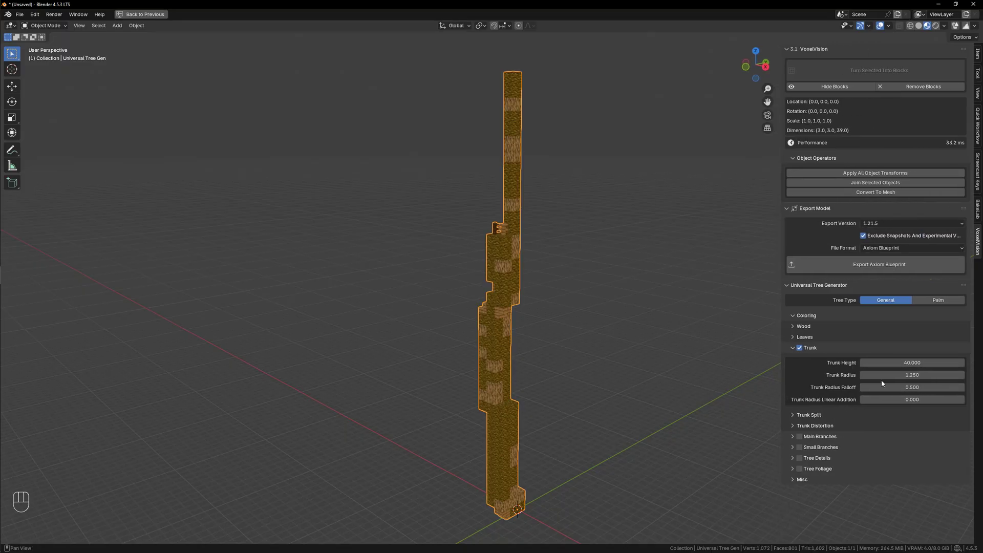
- Try a trunk radius of 2.284 and reset it to its default
left_click_drag(902, 376, 975, 376, "shift")
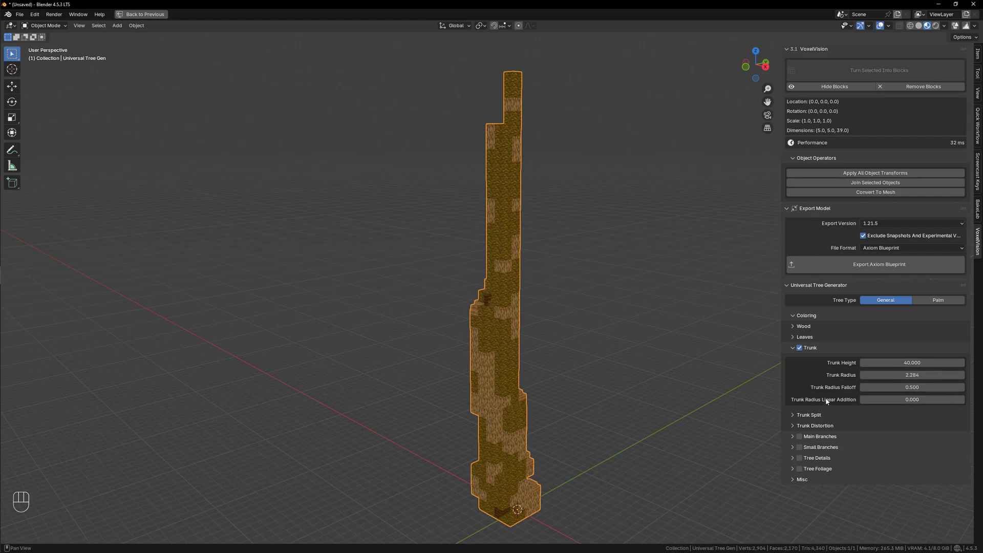
key("BackSpace")
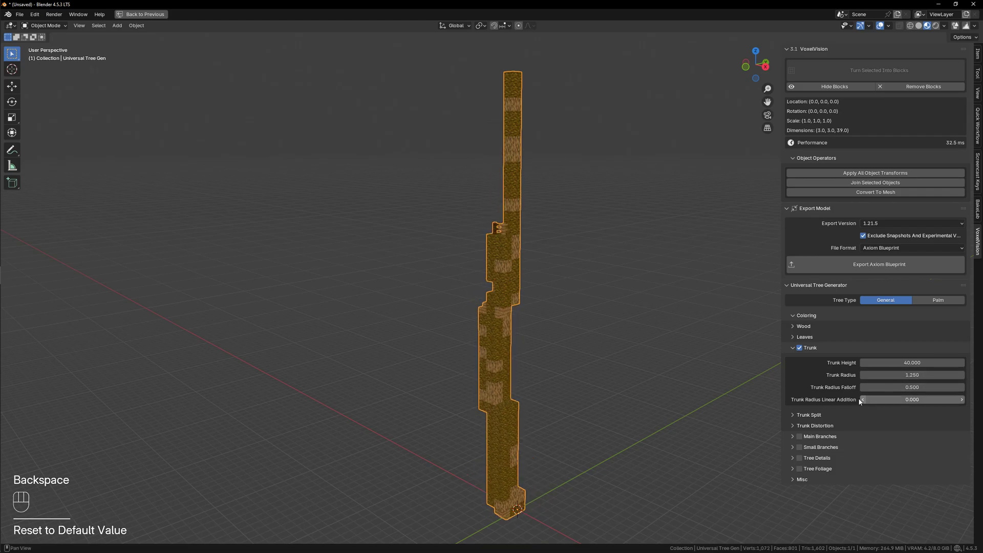
- Try splitting the trunk into two and up to four trunks, and return the Trunks Amount to 1
left_click(921, 415)
scroll(930, 404, "down", 3)
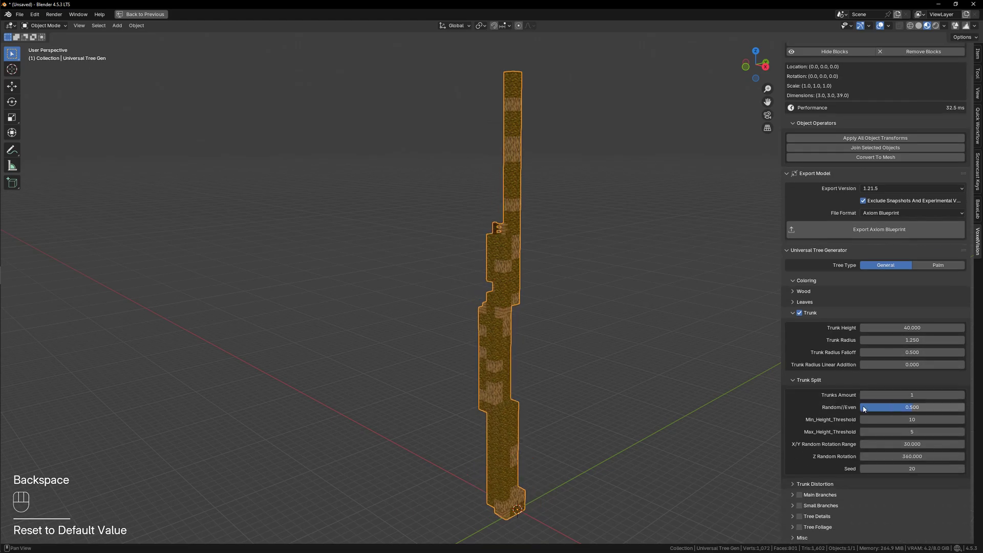
left_click(961, 395)
middle_click_drag(611, 333, 519, 327)
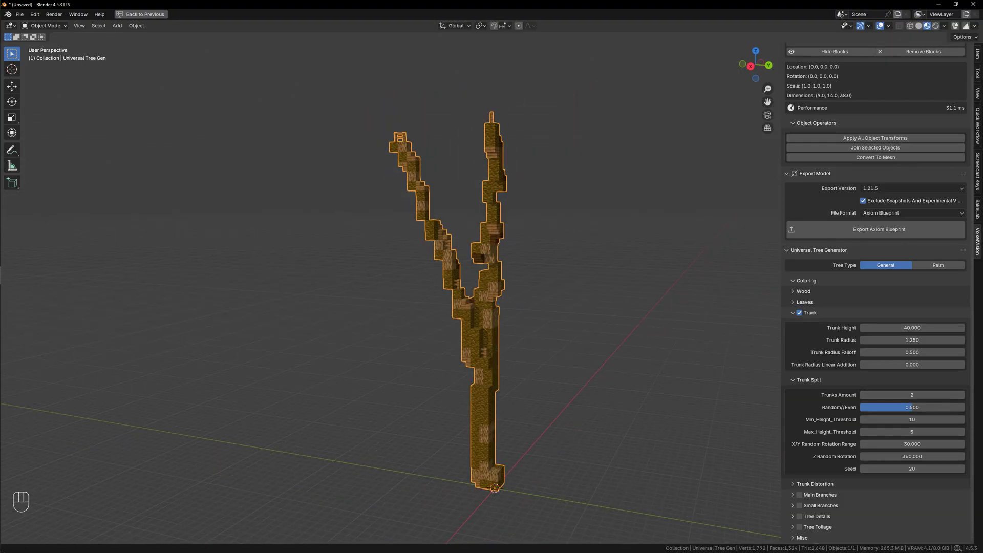
left_click(961, 395)
left_click(962, 394)
middle_click_drag(609, 333, 552, 324)
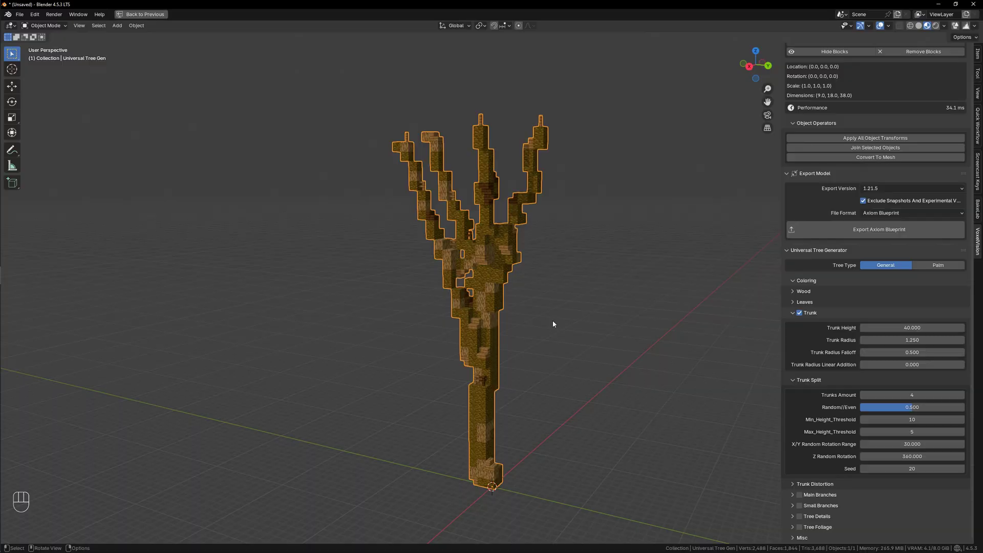
left_click_drag(903, 396, 860, 395)
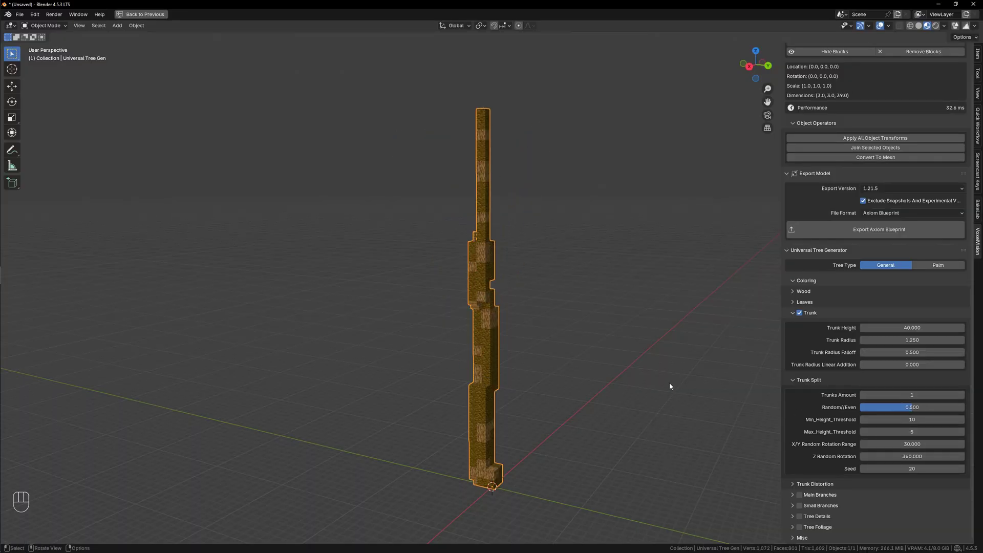
middle_click_drag(669, 383, 524, 361)
- Try strong noise strength values in the Trunk Distortion settings and reset the noise strength to its default
left_click(797, 482)
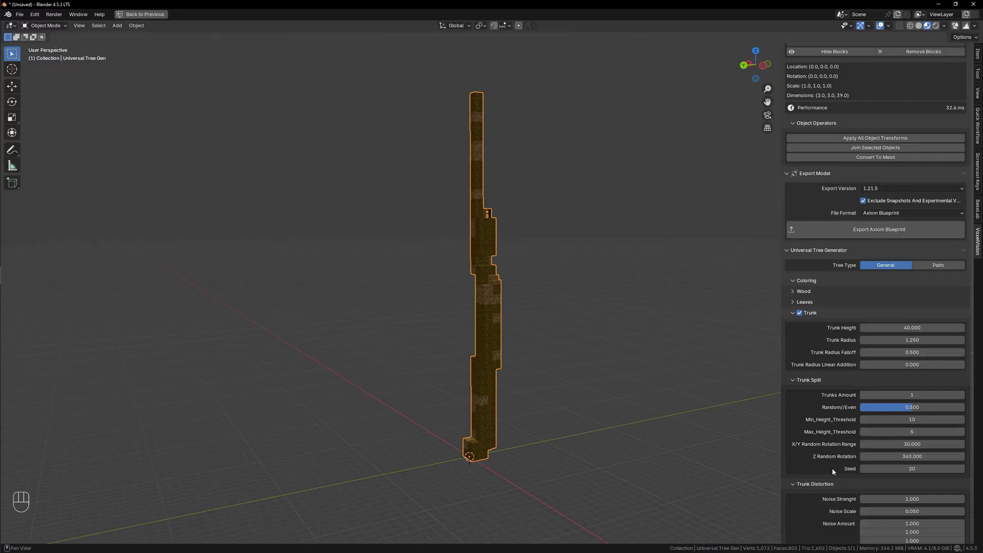
scroll(832, 468, "down", 4)
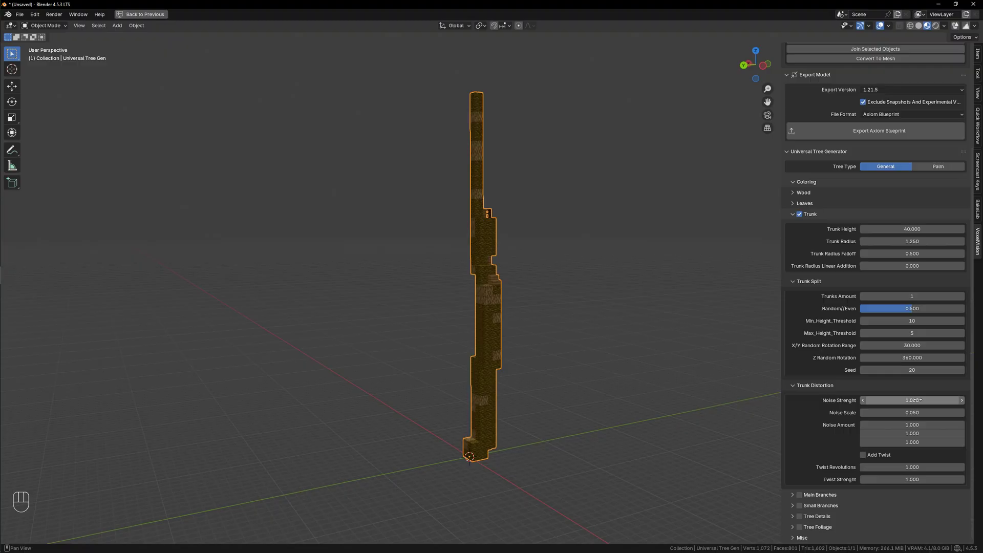
mouse_move(911, 399)
left_mouse_down()
mouse_move(967, 399)
mouse_move(865, 400)
mouse_move(937, 412)
mouse_move(957, 412)
mouse_move(643, 349)
mouse_move(496, 340)
left_mouse_up()
middle_click_drag(496, 340, 604, 368)
key("BackSpace")
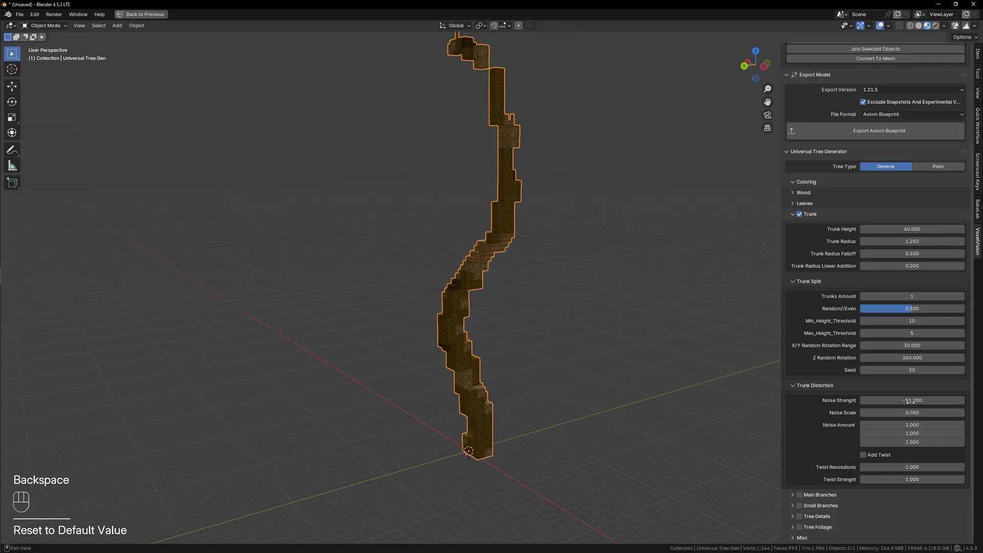
key("BackSpace")
- Collapse all the trunk settings, expand the Main Branches settings, and enable main branches on the tree
left_click(792, 386)
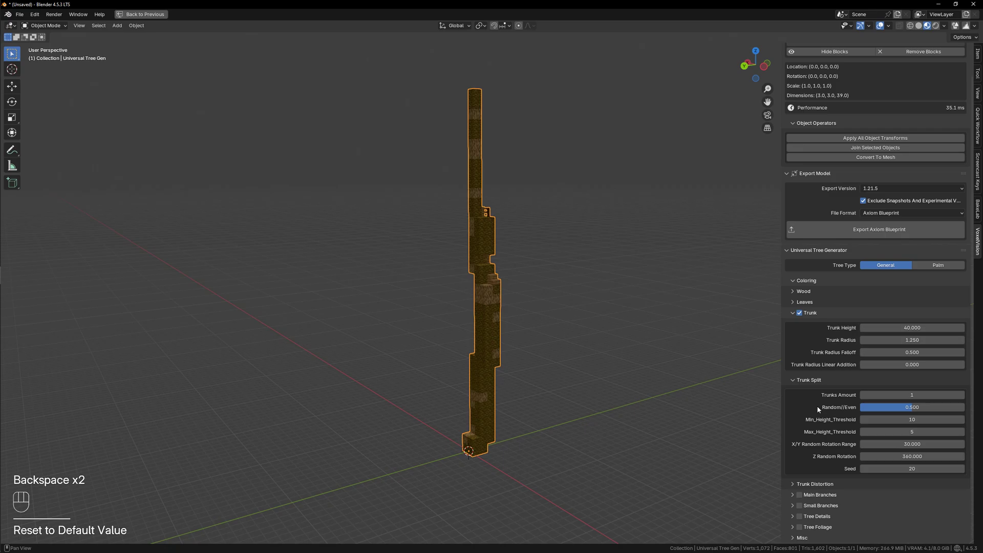
left_click(792, 380)
left_click(792, 348)
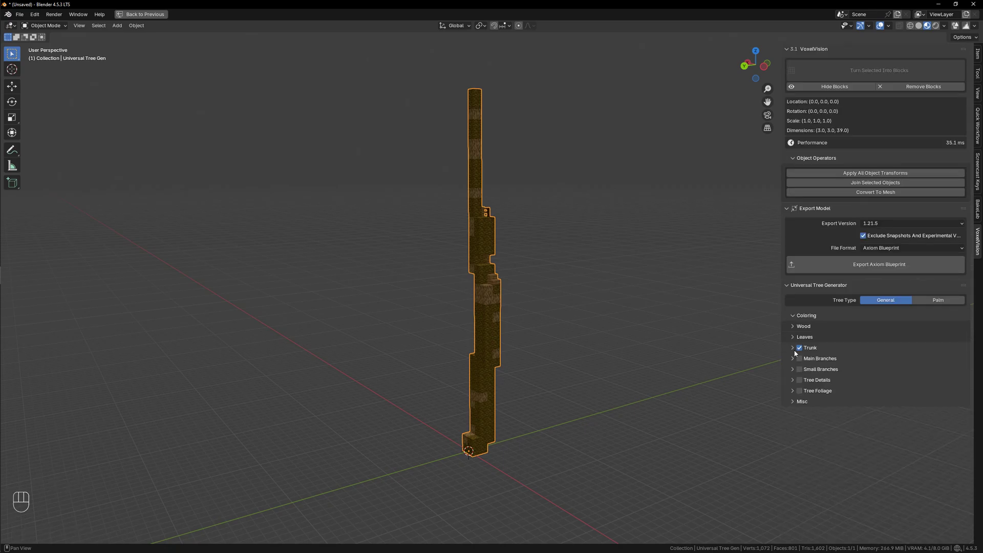
left_click(792, 359)
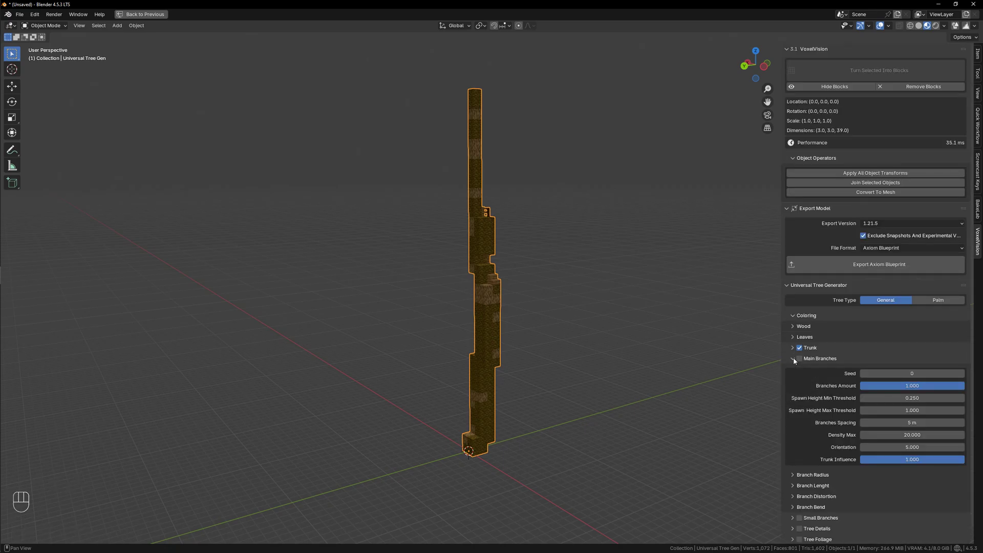
left_click_drag(798, 358, 569, 353)
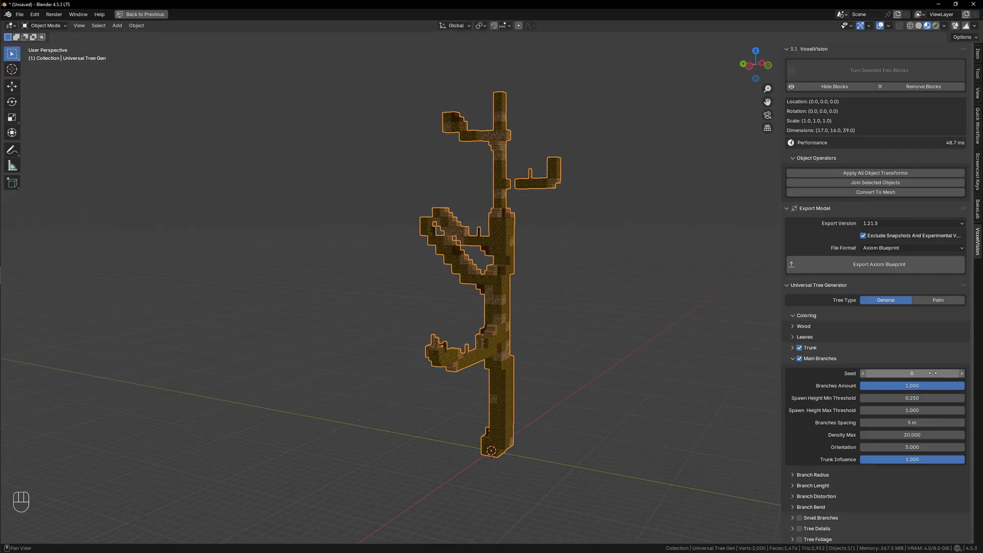
- Try main branch seeds 8 and 214, inspecting the branch layout around the tree
left_click_drag(922, 373, 933, 374)
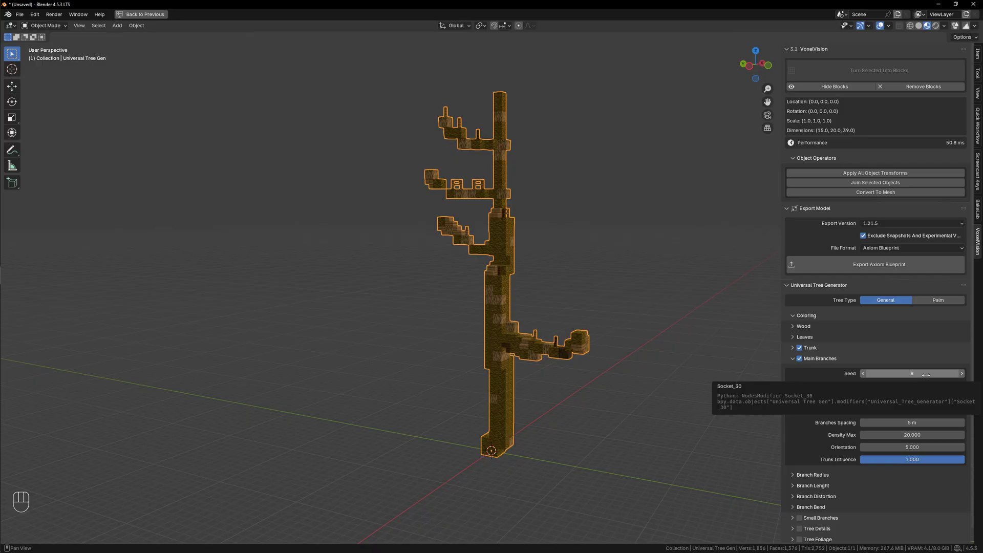
middle_click_drag(537, 370, 567, 365)
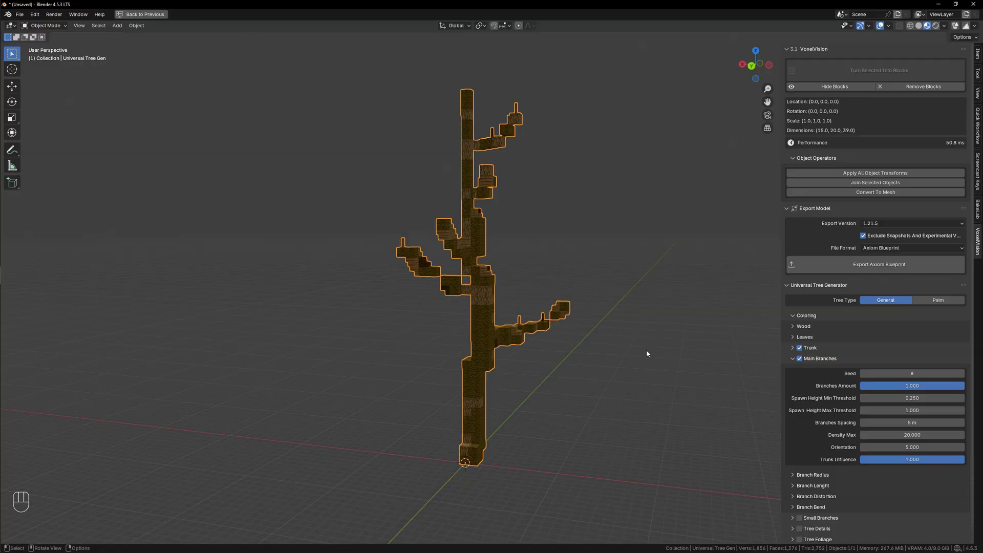
left_click_drag(885, 374, 965, 374)
middle_click_drag(553, 330, 319, 228)
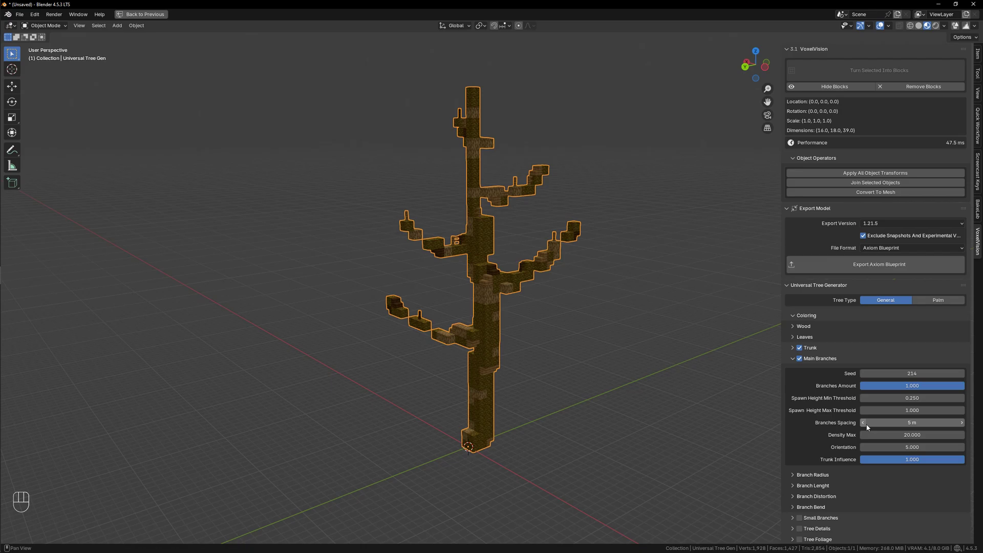
- Set the main branches' spacing to 3 m and inspect the tree from another side
left_click(918, 425)
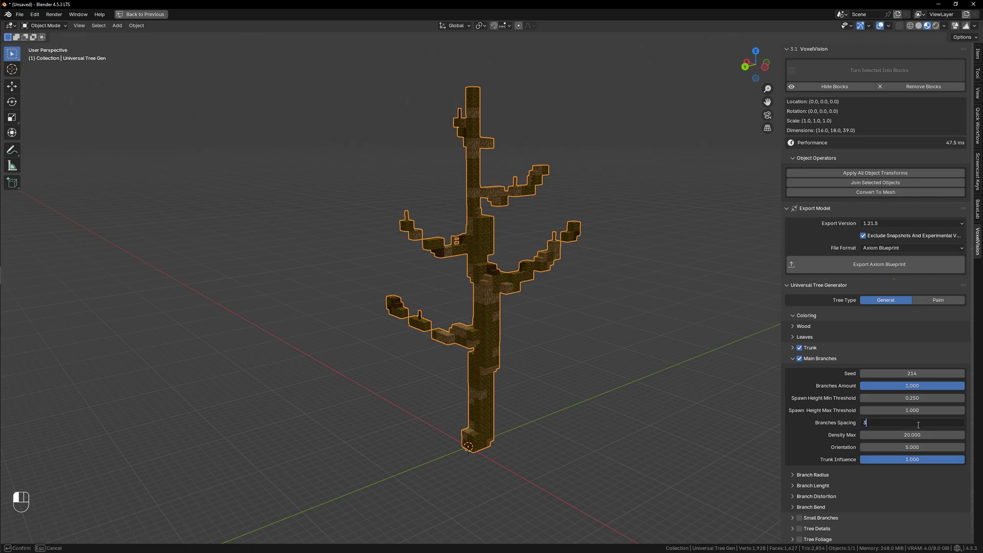
type("3")
key("Return")
middle_click_drag(564, 379, 588, 383)
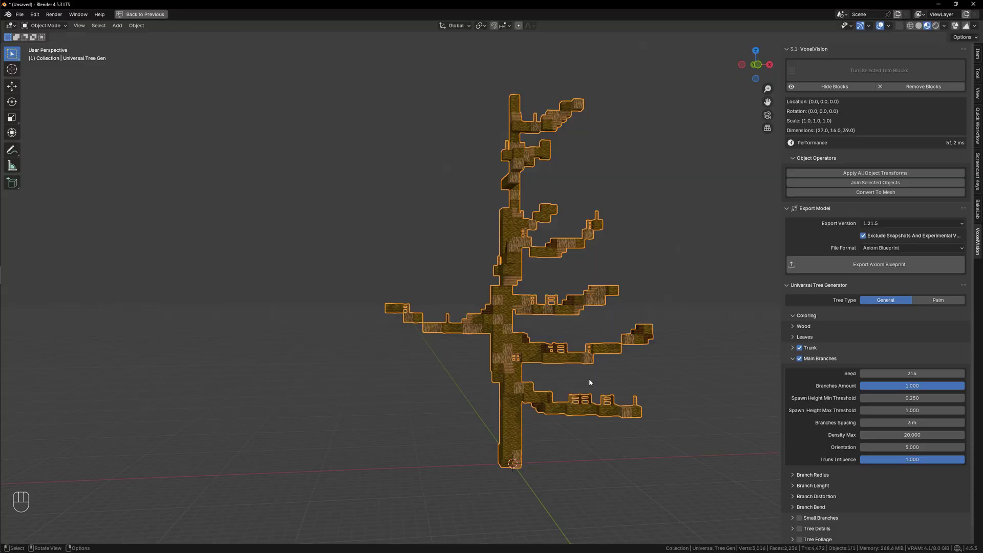
- Set the main branches' seed to -65, spawn height thresholds to 0.350 minimum and 0.860 maximum, and orientation to -12.520
left_click_drag(908, 377, 815, 377)
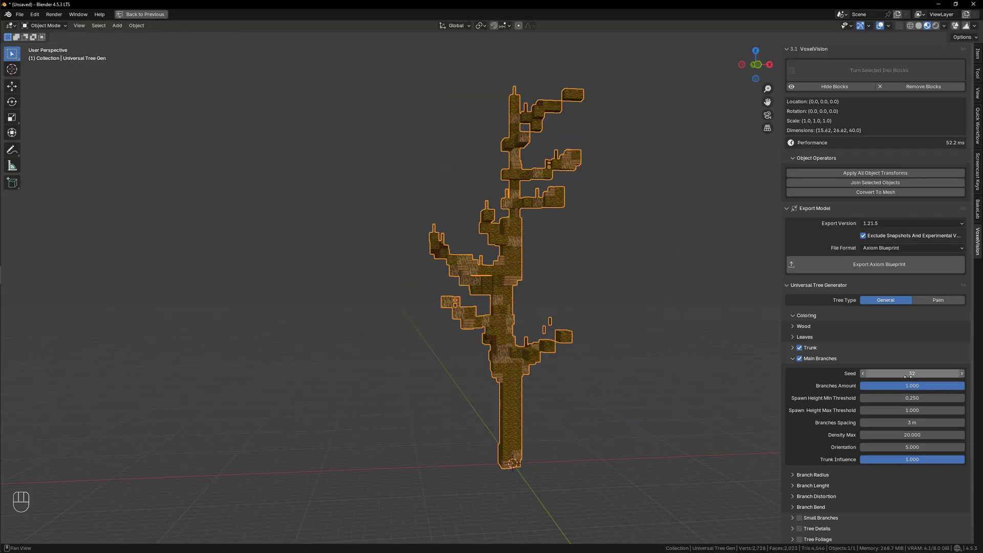
left_click_drag(924, 369, 763, 375)
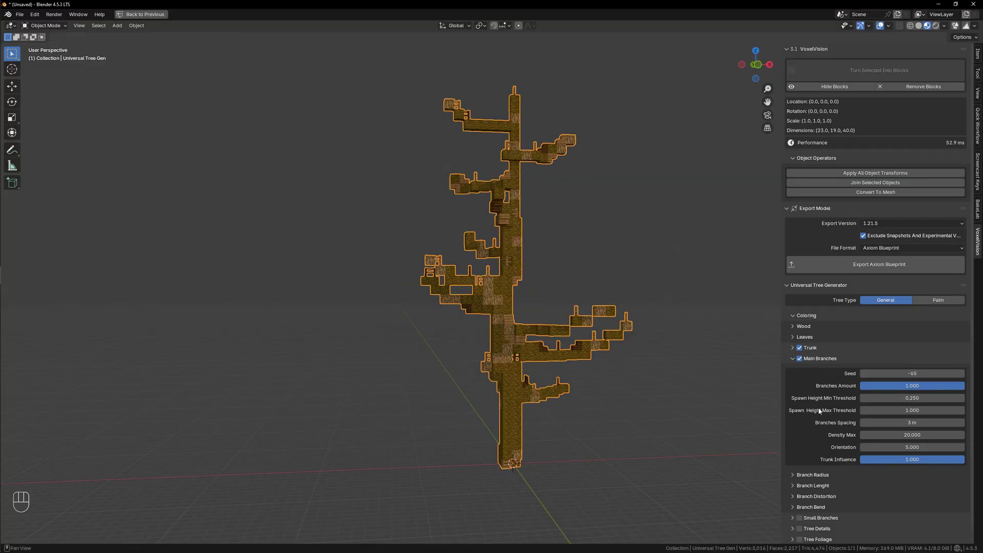
mouse_move(911, 397)
left_mouse_down()
mouse_move(947, 398)
mouse_move(883, 410)
mouse_move(911, 410)
left_mouse_up()
left_click_drag(912, 447, 894, 433)
- Review the Branch Radius, Branch Lenght and Branch Distortion settings, keeping the radius values at their defaults
left_click(812, 475)
scroll(870, 456, "down", 3)
key("BackSpace")
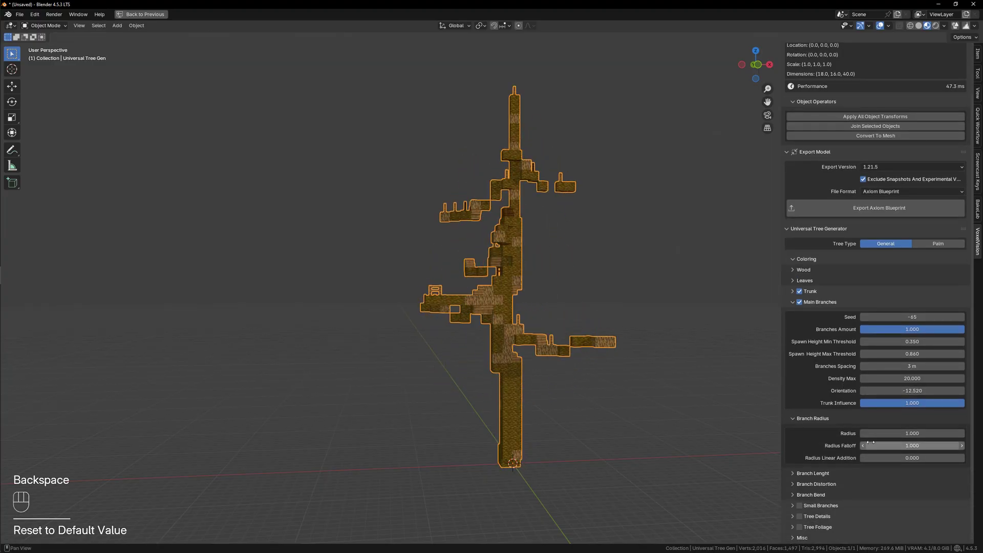
left_click(791, 473)
scroll(797, 474, "down", 2)
left_click(790, 484)
scroll(889, 459, "down", 3)
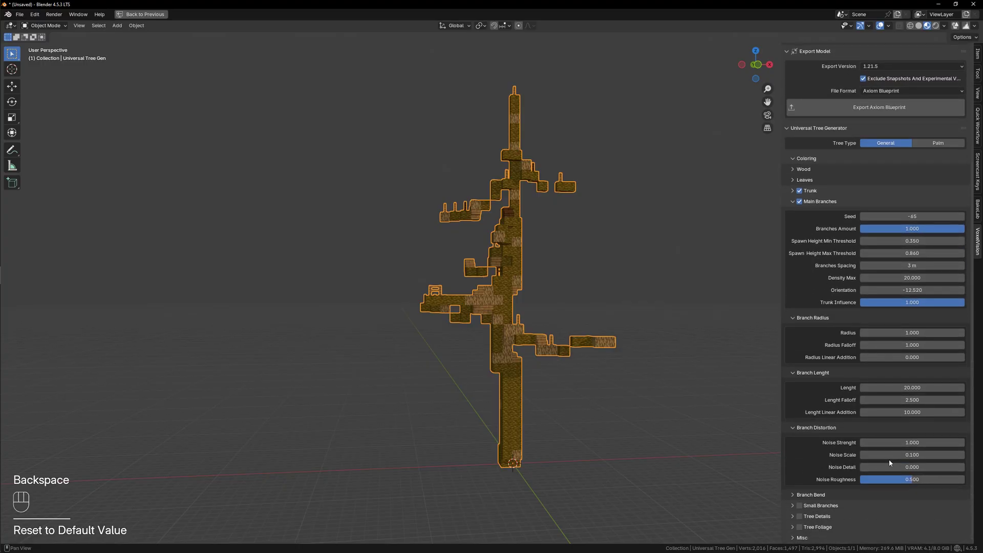
- Reveal the Branch Bend settings of the main branches and inspect the tree from other angles
left_click(883, 475)
scroll(884, 464, "down", 3)
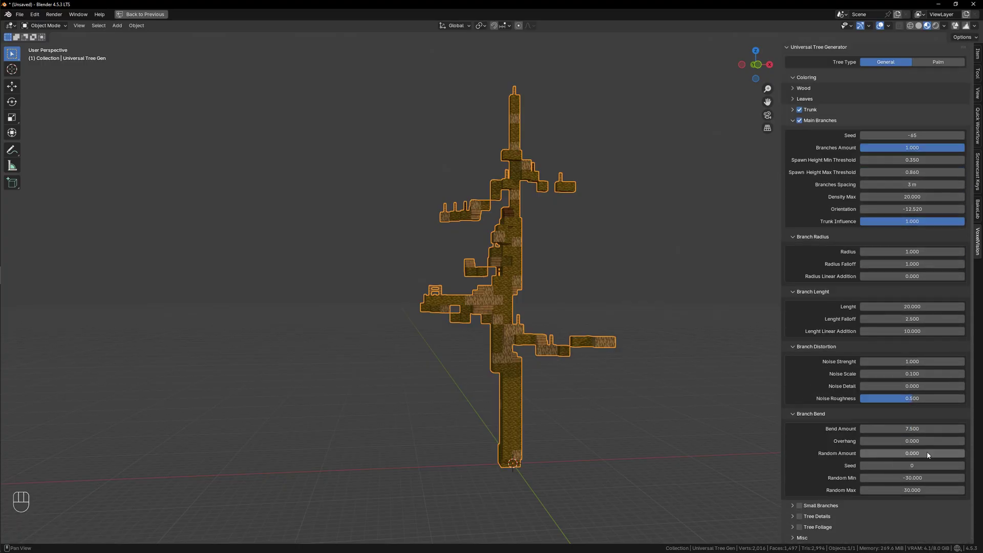
middle_click_drag(486, 327, 534, 267)
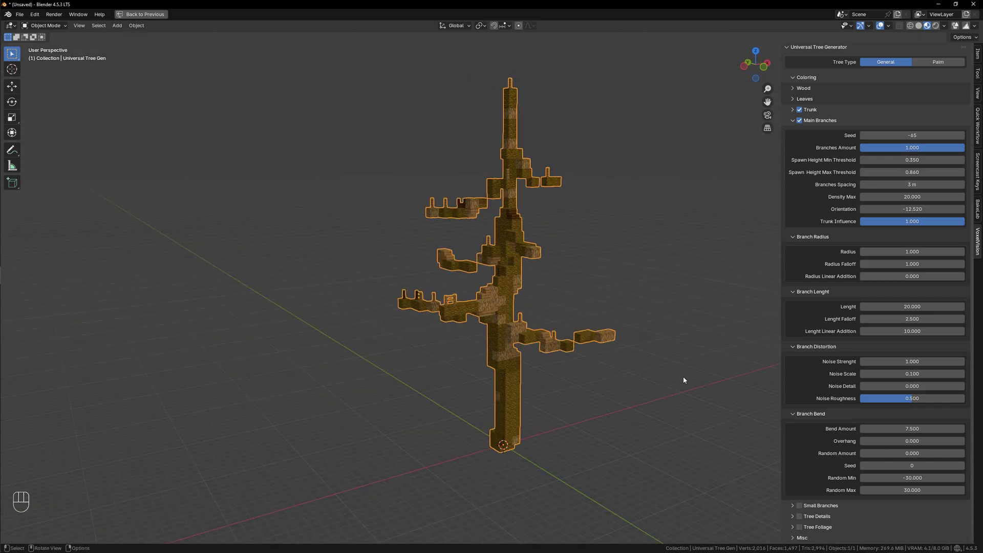
middle_click_drag(683, 379, 584, 369)
- Enable Small Branches on the tree and expand their settings
left_click(799, 506)
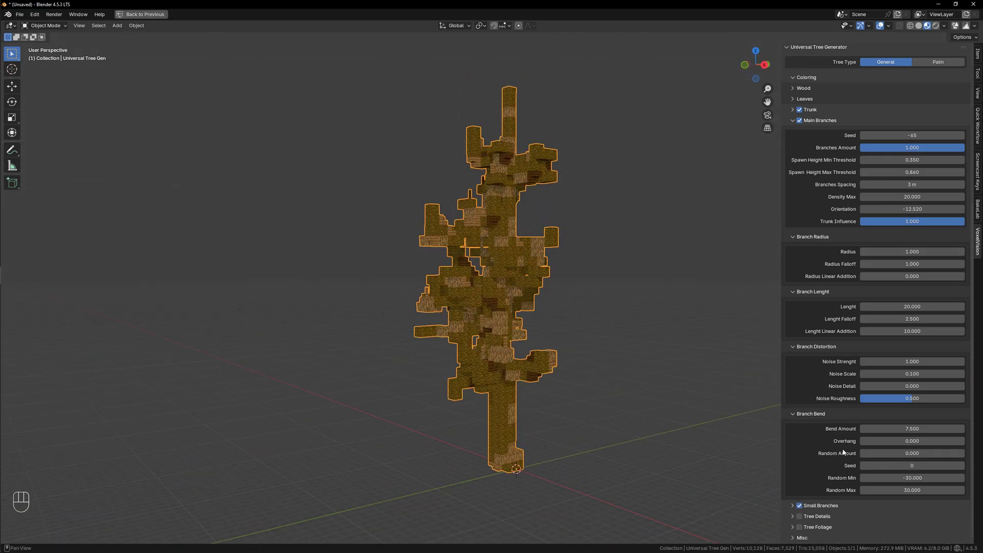
left_click(792, 505)
scroll(819, 461, "down", 10)
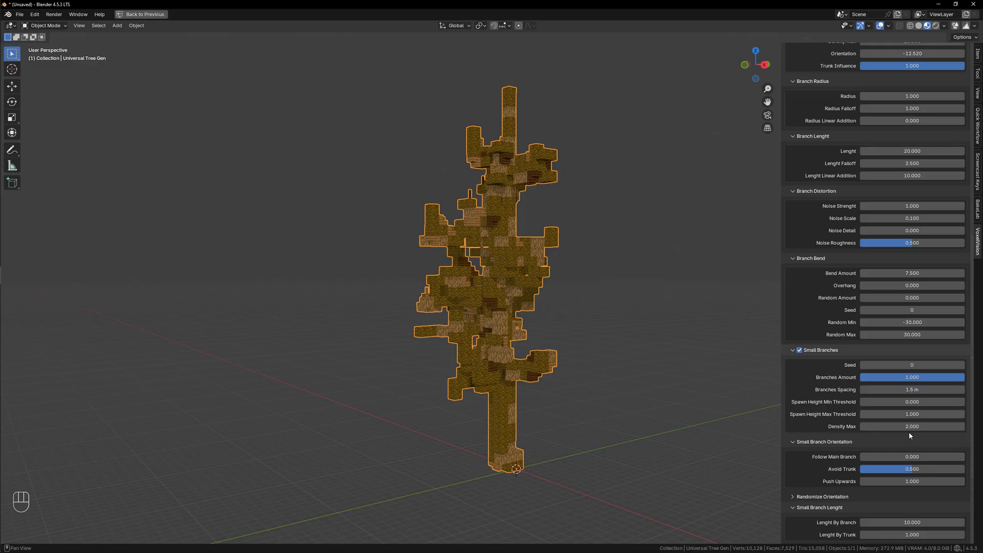
mouse_move(588, 374)
middle_mouse_down()
mouse_move(530, 377)
mouse_move(597, 372)
middle_mouse_up()
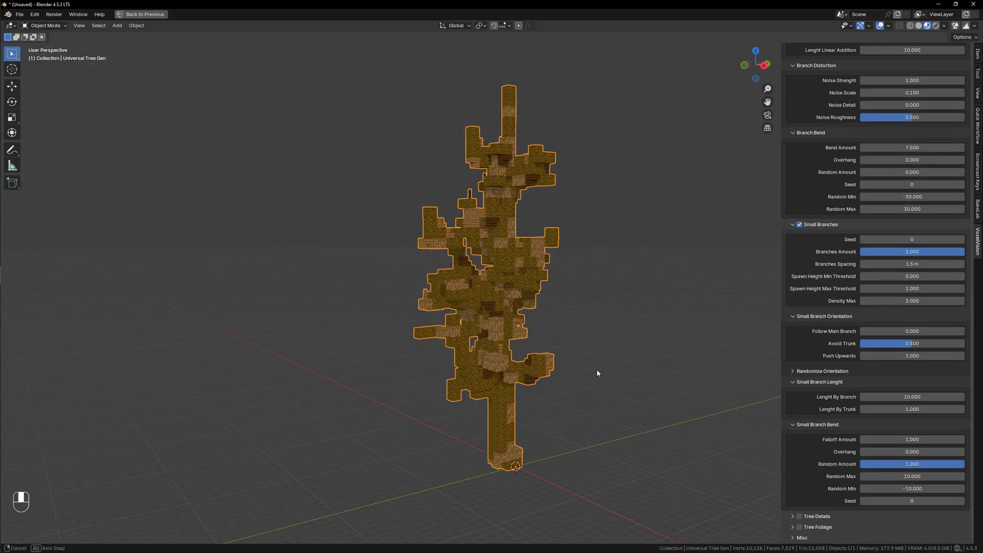
- Enable Tree Details and set Small Branches To Fences to 1.000
left_click(791, 516)
scroll(809, 492, "down", 5)
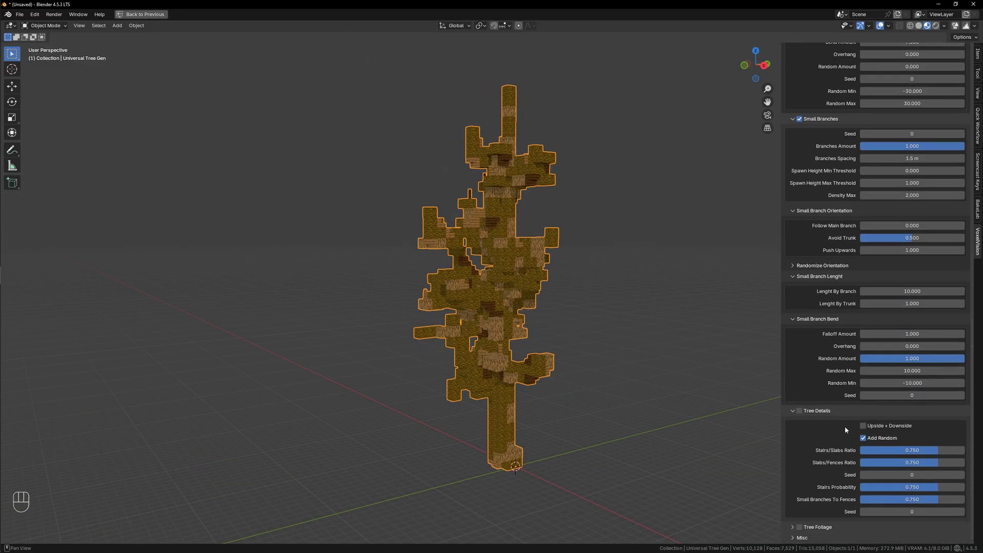
left_click(799, 411)
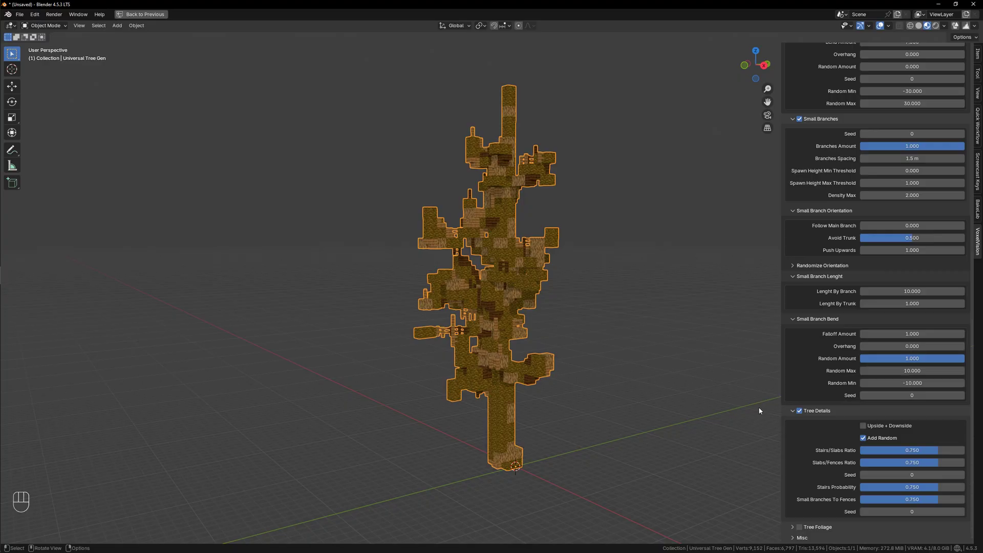
scroll(759, 411, "down", 1)
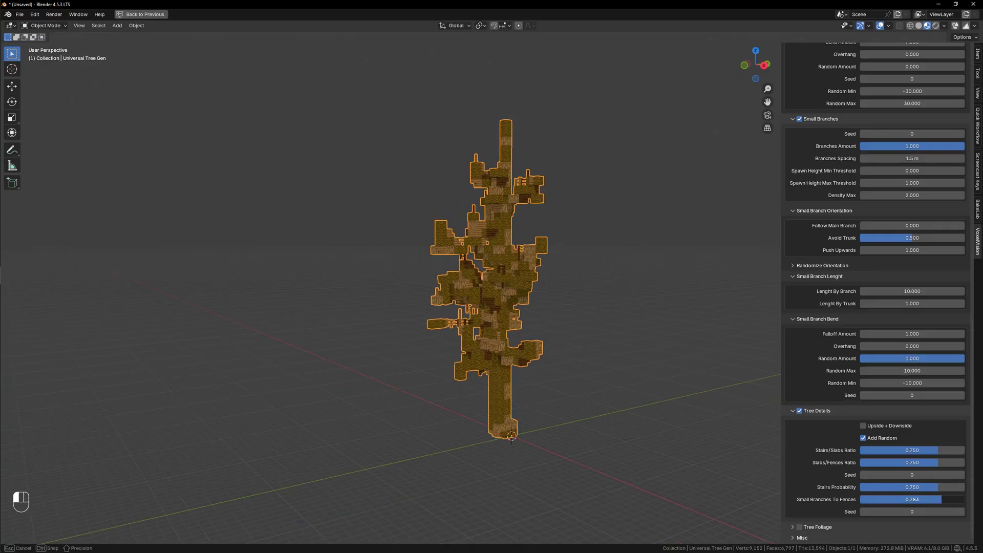
left_click_drag(912, 499, 965, 499)
middle_click_drag(629, 441, 563, 433)
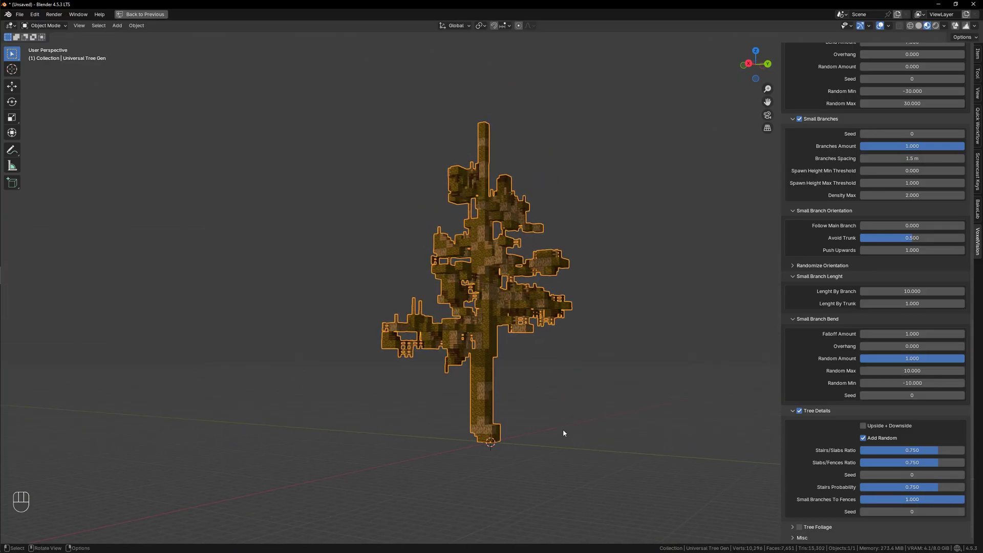
- Try seed 46 for the small branches
scroll(563, 433, "up", 3)
middle_click_drag(609, 338, 724, 358)
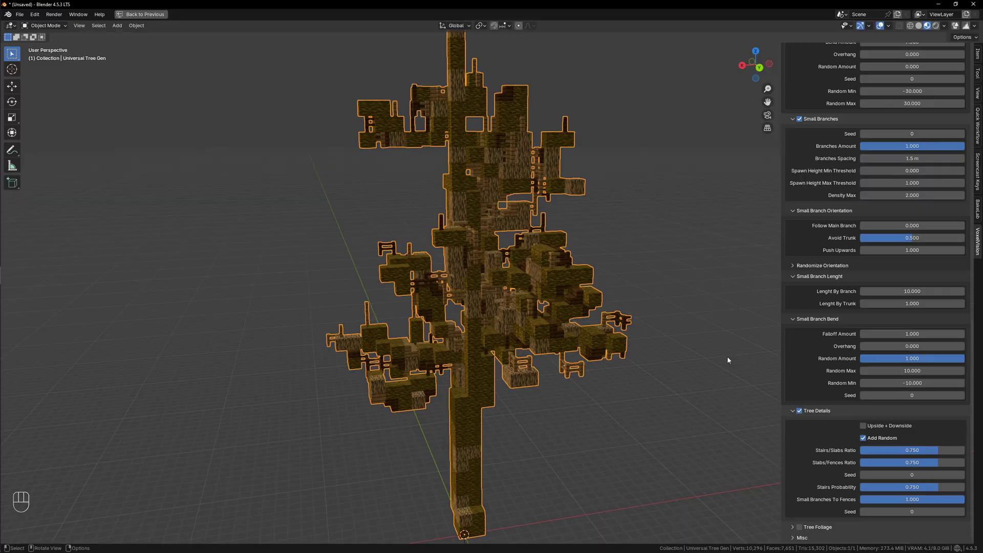
scroll(868, 301, "up", 5)
left_click_drag(895, 240, 947, 241)
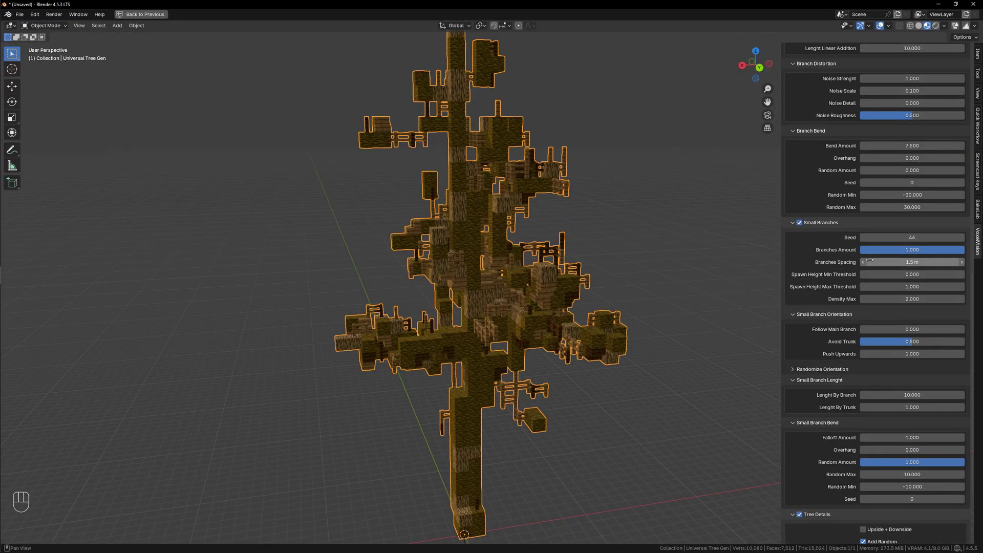
- Reset the main branches' seed, spawn height, spacing and orientation settings to their defaults
scroll(924, 254, "up", 8)
scroll(924, 233, "up", 4)
key("BackSpace")
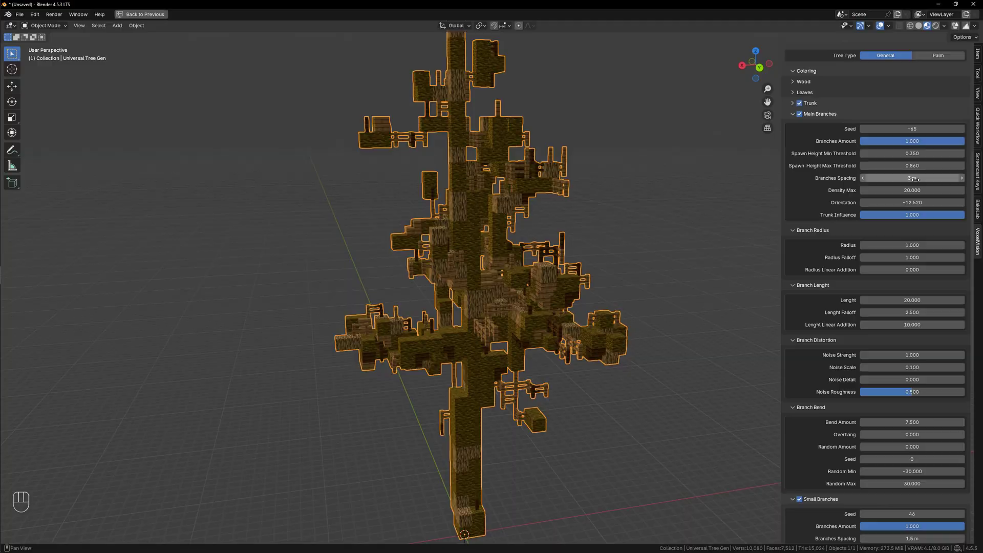
key("BackSpace")
key("BackSpace")
key("BackSpace")
key("BackSpace")
key("BackSpace")
key("BackSpace")
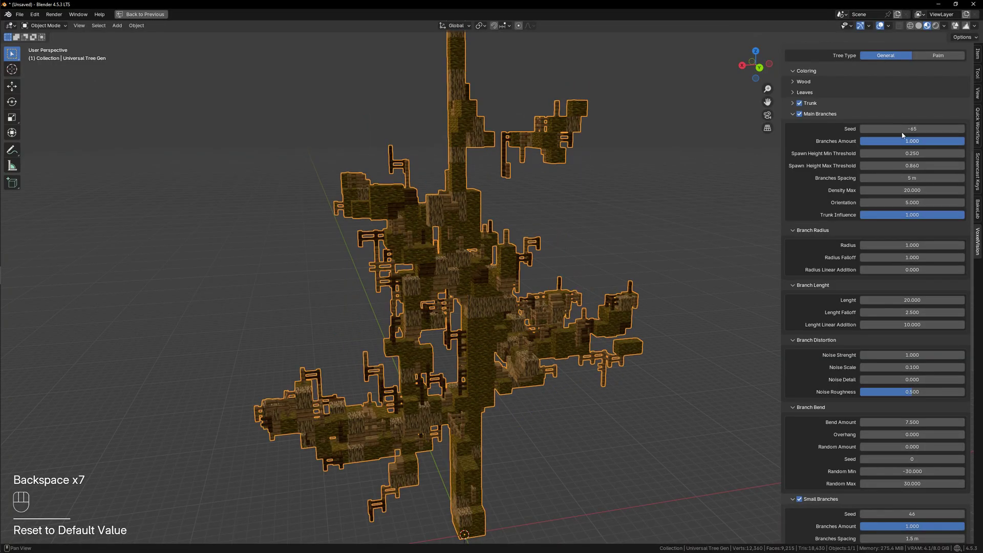
key("BackSpace")
key("BackSpace")
key("BackSpace")
key("BackSpace")
scroll(929, 202, "up", 4)
- Reset the remaining main branch settings and the Small Branches settings, including the small branches' seed, to their defaults
key("BackSpace")
key("BackSpace")
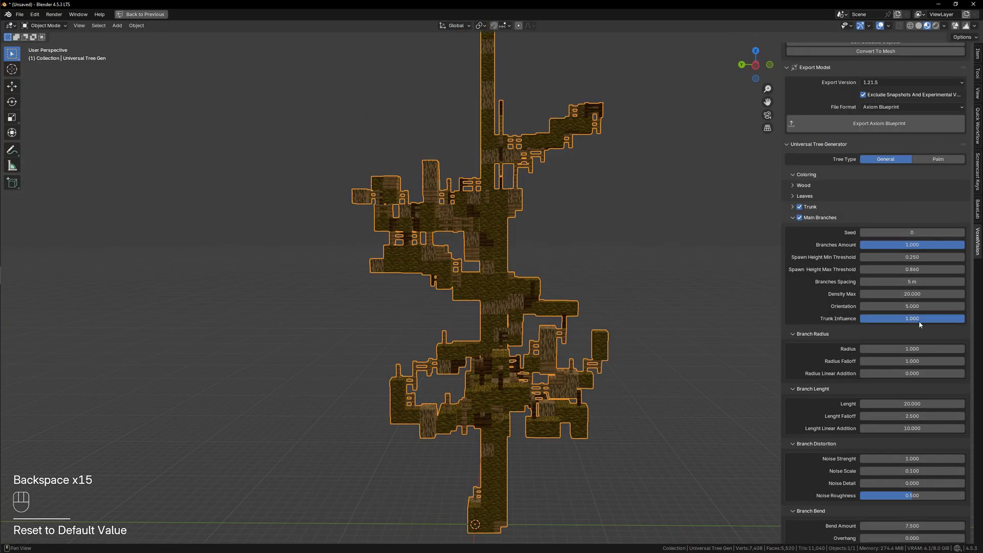
key("BackSpace")
key("BackSpace")
scroll(922, 425, "down", 6)
key("BackSpace")
key("BackSpace")
key("BackSpace")
key("BackSpace")
key("BackSpace")
key("BackSpace")
key("BackSpace")
key("BackSpace")
scroll(924, 431, "down", 4)
key("BackSpace")
middle_click_drag(665, 346, 768, 378)
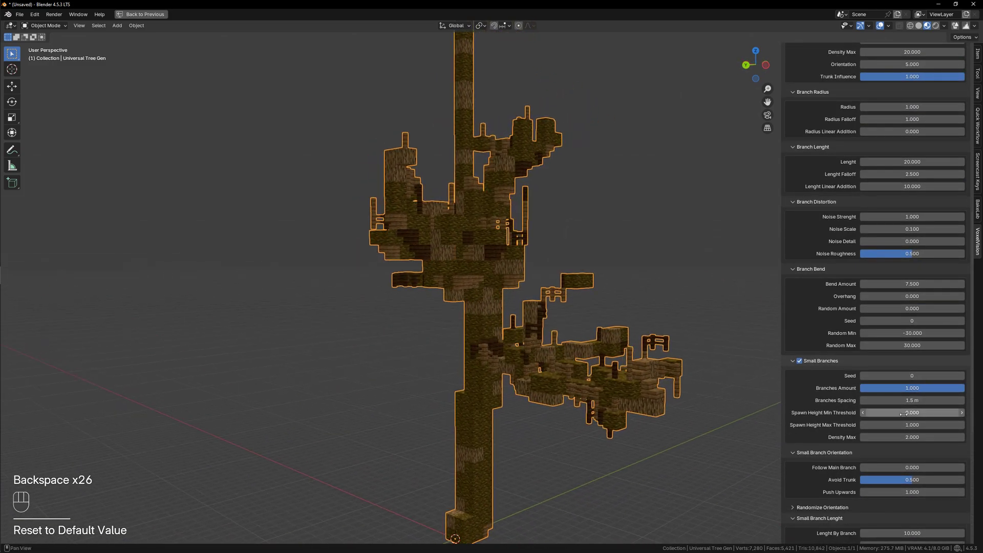
scroll(921, 400, "down", 8)
key("BackSpace")
key("BackSpace")
key("BackSpace")
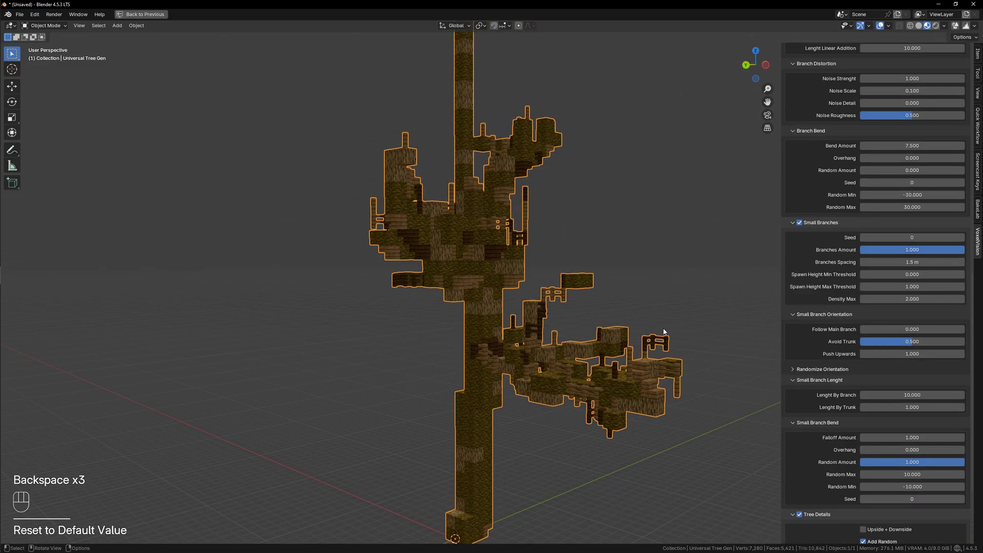
middle_click_drag(665, 333, 668, 353)
- Set the main branches' seed to 10 and view the tree from another side
scroll(891, 279, "up", 10)
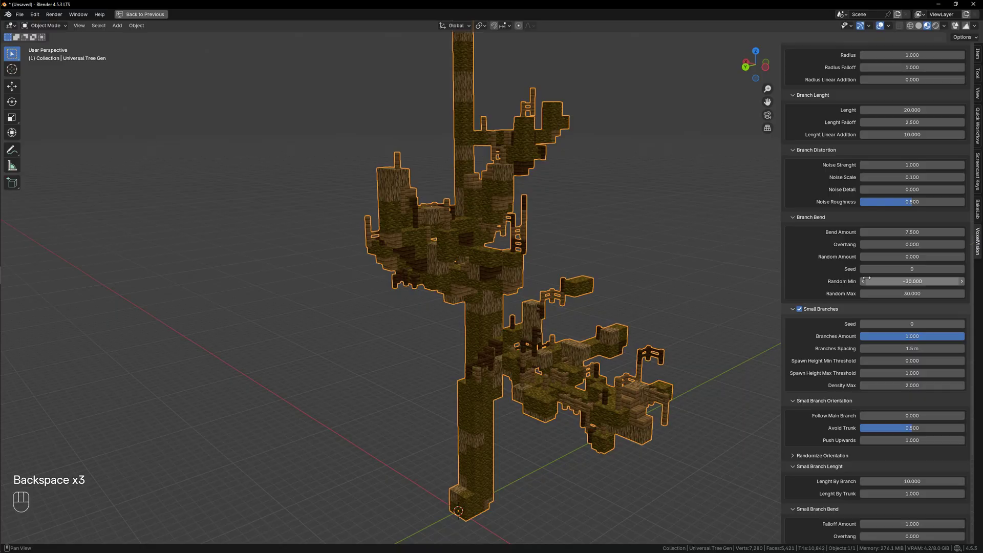
scroll(904, 128, "up", 4)
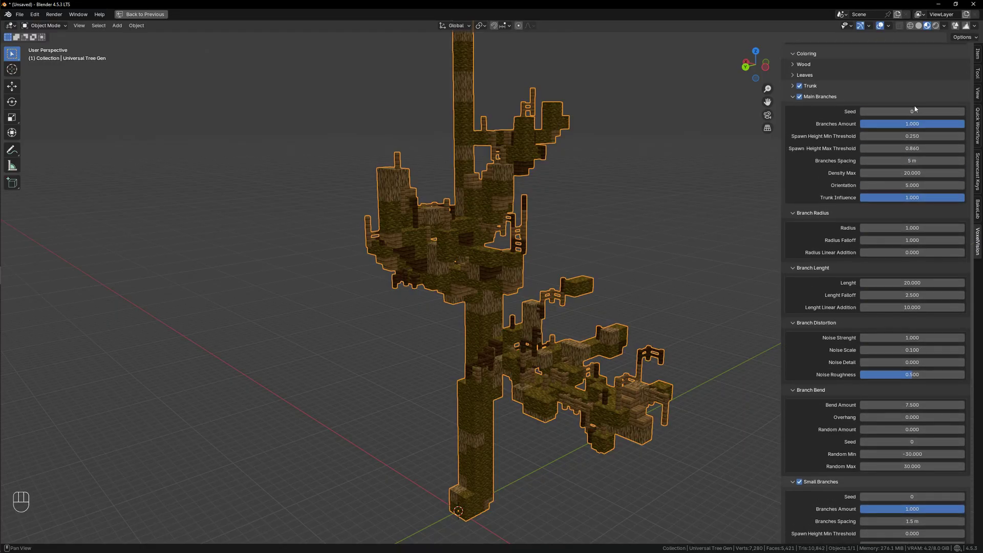
left_click_drag(907, 109, 918, 109)
middle_click_drag(379, 231, 395, 227)
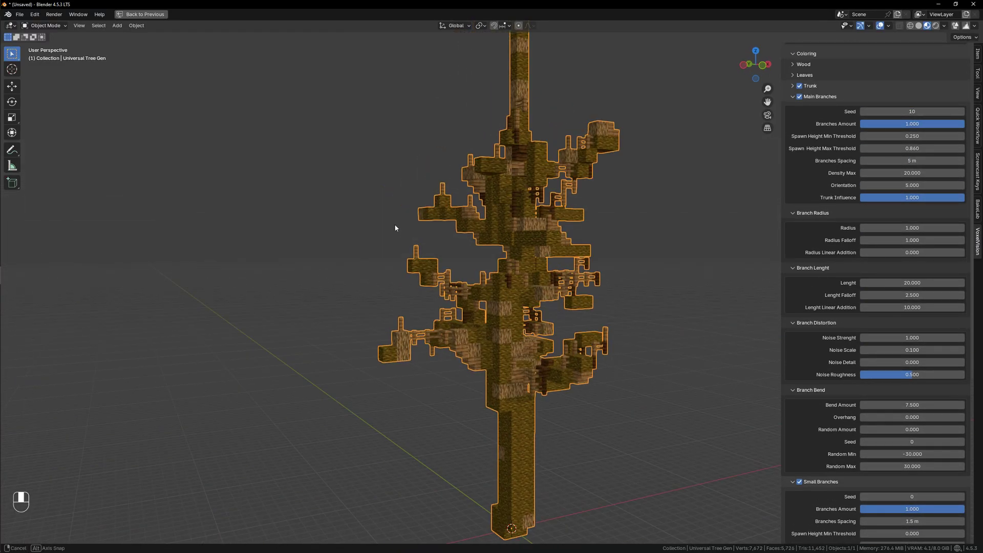
- Collapse the main and small branch settings, then set Stairs/Slabs Ratio to 0.662 and Slabs/Fences Ratio to 0.786 with Upside + Downside off
left_click(810, 97)
scroll(494, 258, "down", 5)
middle_click_drag(493, 260, 440, 266)
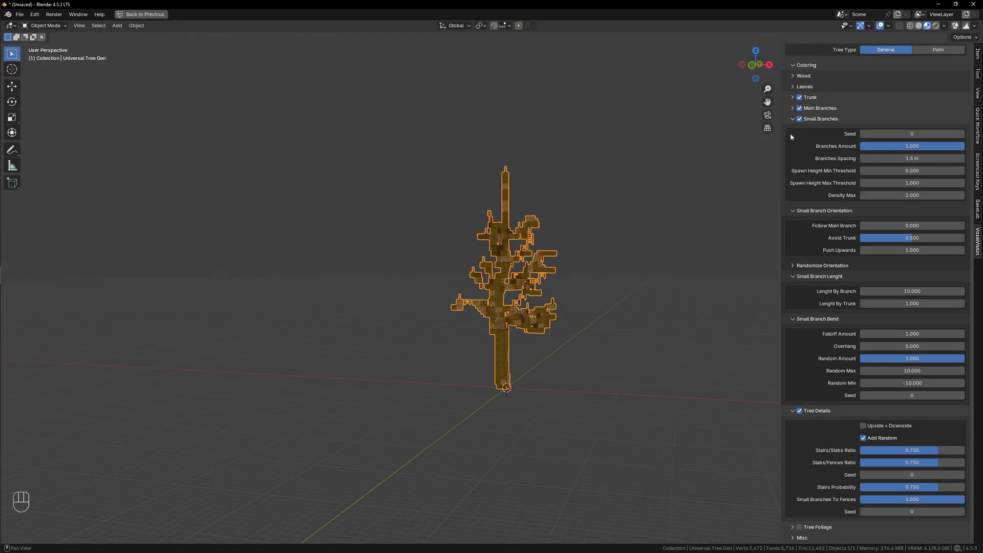
left_click(793, 119)
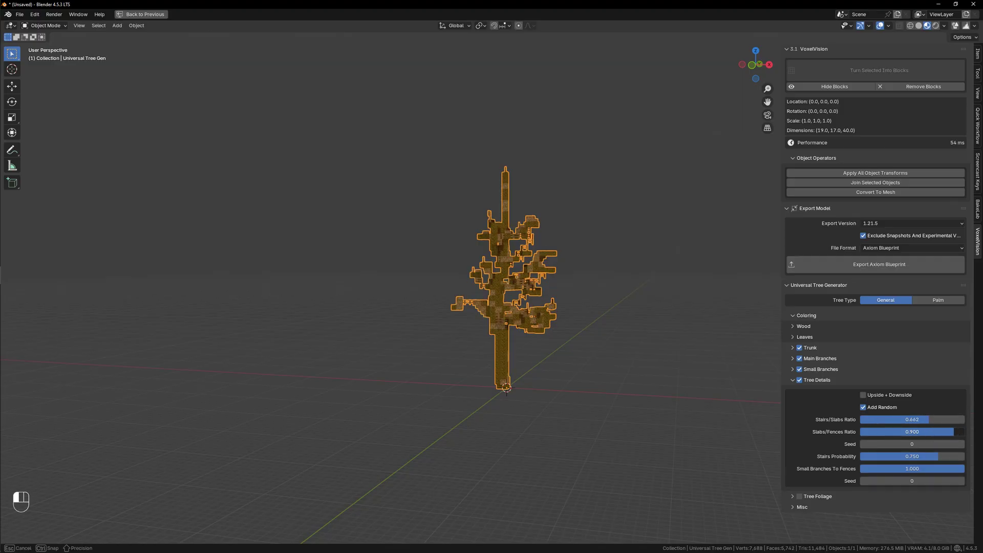
left_click_drag(920, 432, 931, 426)
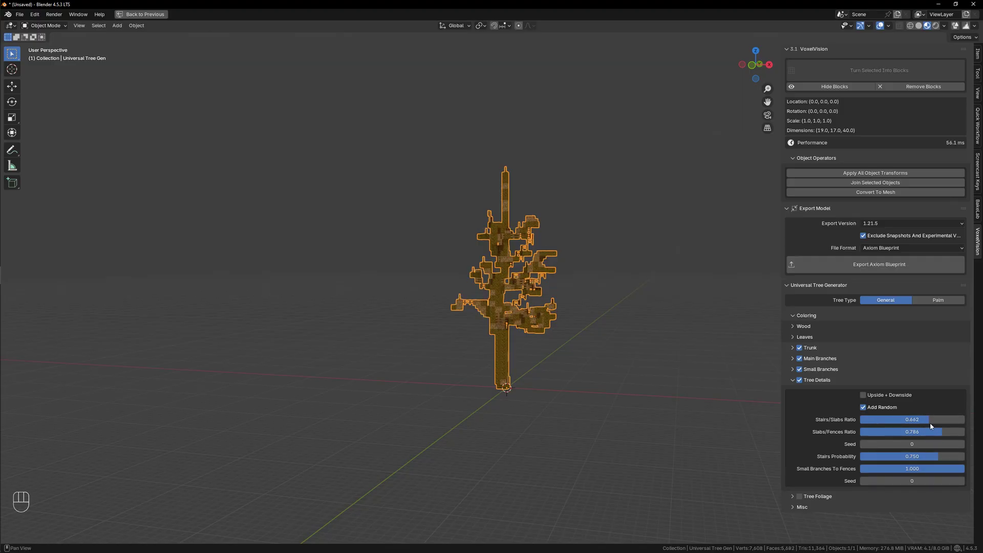
left_click(896, 397)
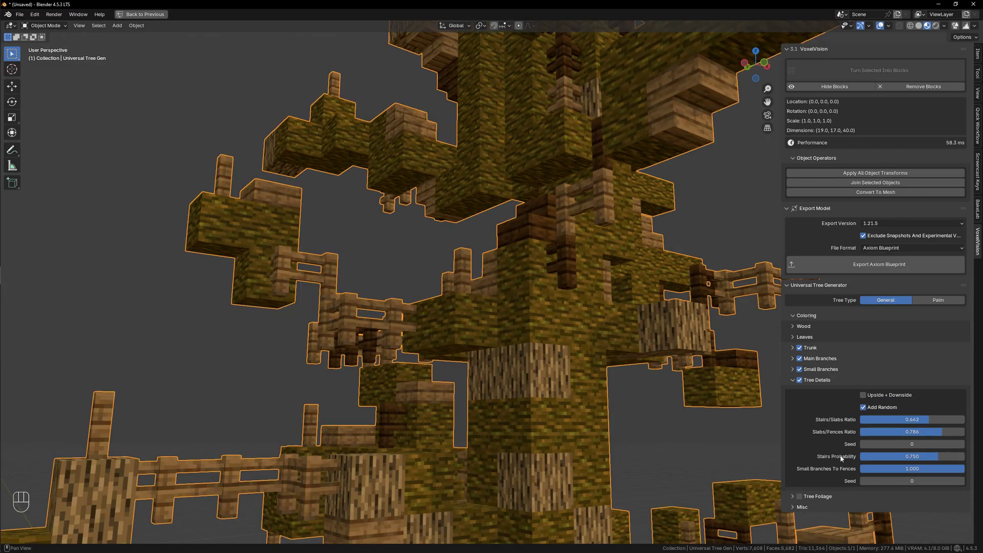
- Enable Tree Foliage, expand its settings and view the leafy tree as a whole
left_click(795, 498)
scroll(809, 307, "down", 10)
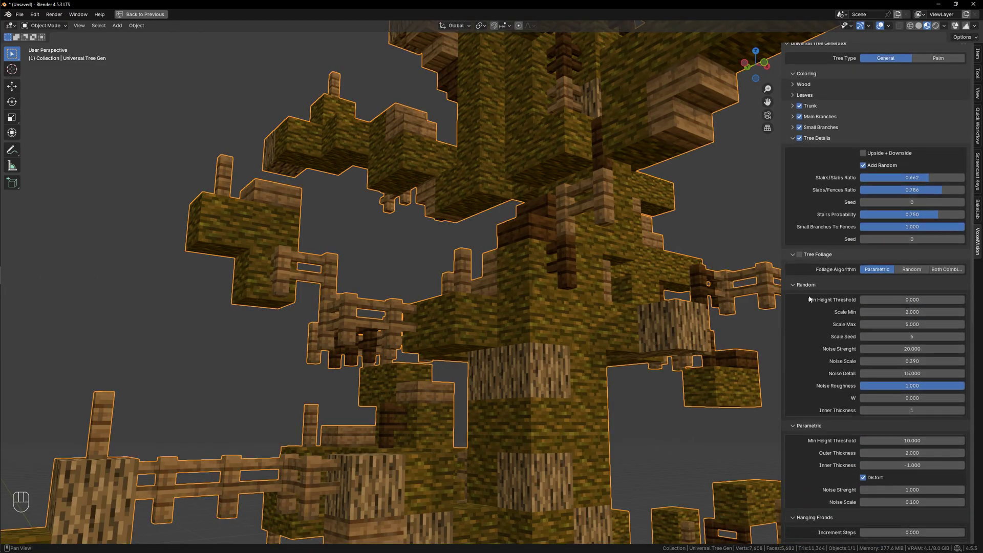
left_click(799, 254)
scroll(515, 318, "down", 8)
middle_click_drag(566, 318, 404, 307)
- Try the Random foliage algorithm and look around the tree
left_click(911, 269)
scroll(630, 322, "down", 3)
middle_click_drag(615, 325, 429, 332)
scroll(429, 332, "up", 3)
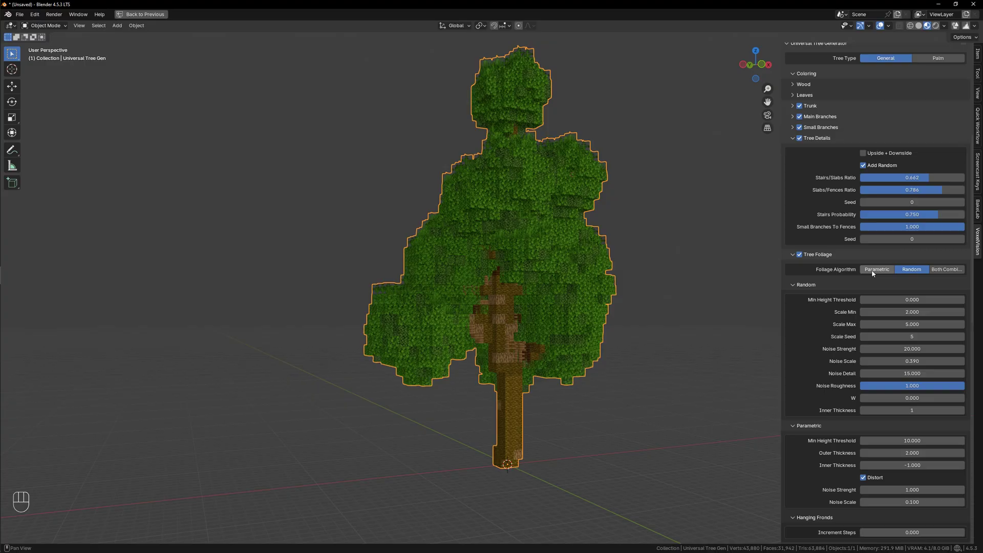
- Try the combined foliage algorithm, then return to Random with Scale Max at -0.830
left_click(959, 271)
left_click(909, 271)
left_click_drag(886, 324, 719, 324)
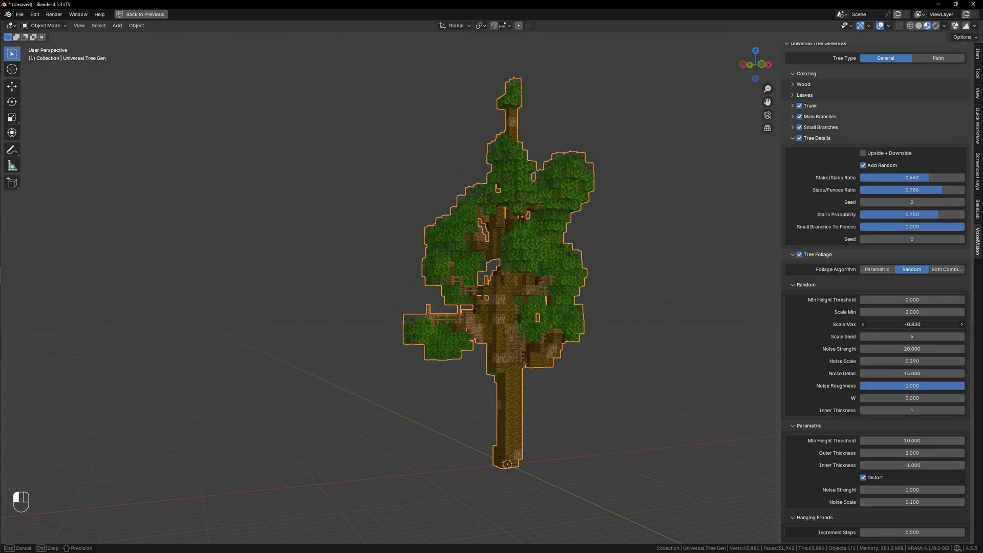
- Examine the random foliage up close and from several sides of the tree
middle_click_drag(501, 302, 382, 297)
scroll(383, 297, "up", 10)
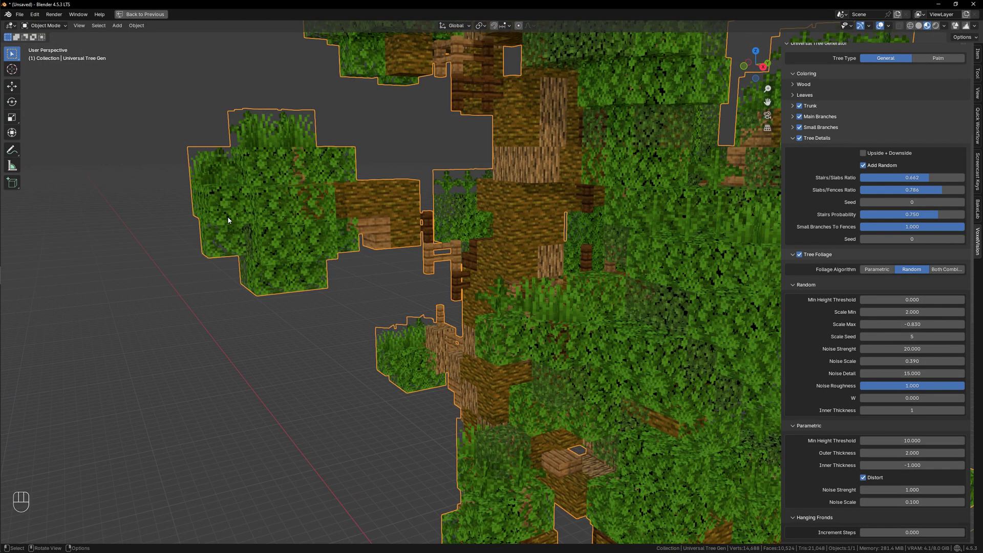
middle_click_drag(481, 206, 394, 276, "shift")
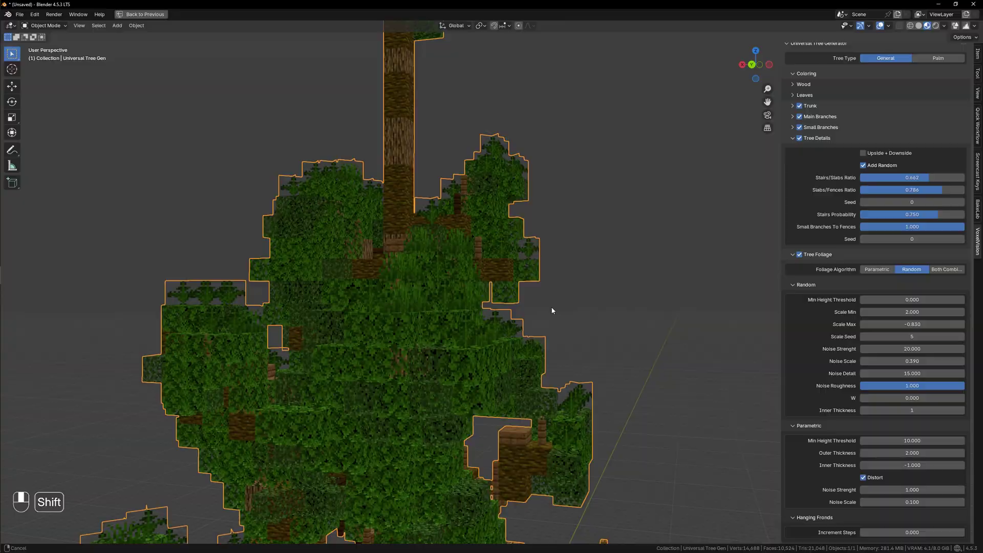
middle_click_drag(553, 309, 635, 327, "shift")
middle_click_drag(634, 327, 562, 326)
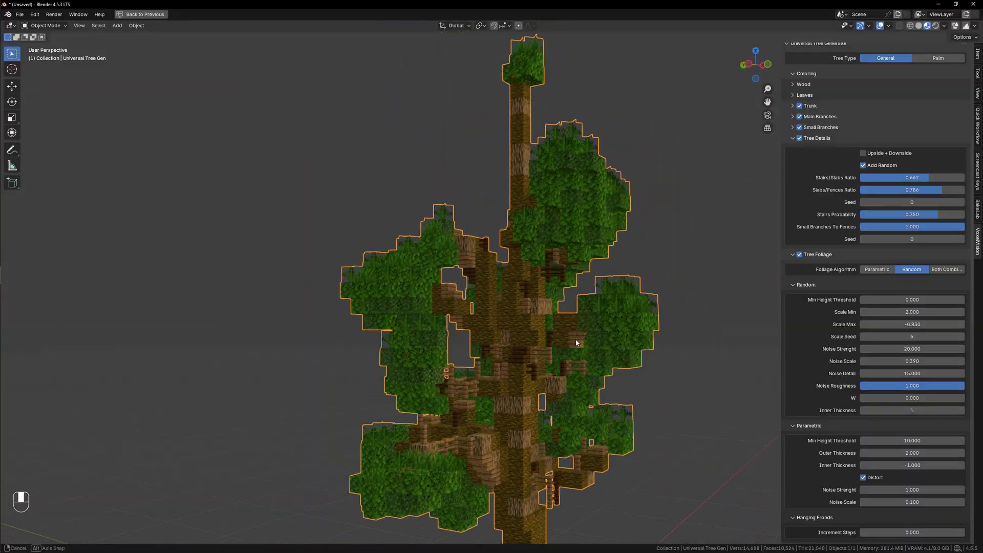
middle_click_drag(576, 340, 542, 348)
scroll(543, 348, "down", 3)
middle_click_drag(578, 290, 561, 316, "shift")
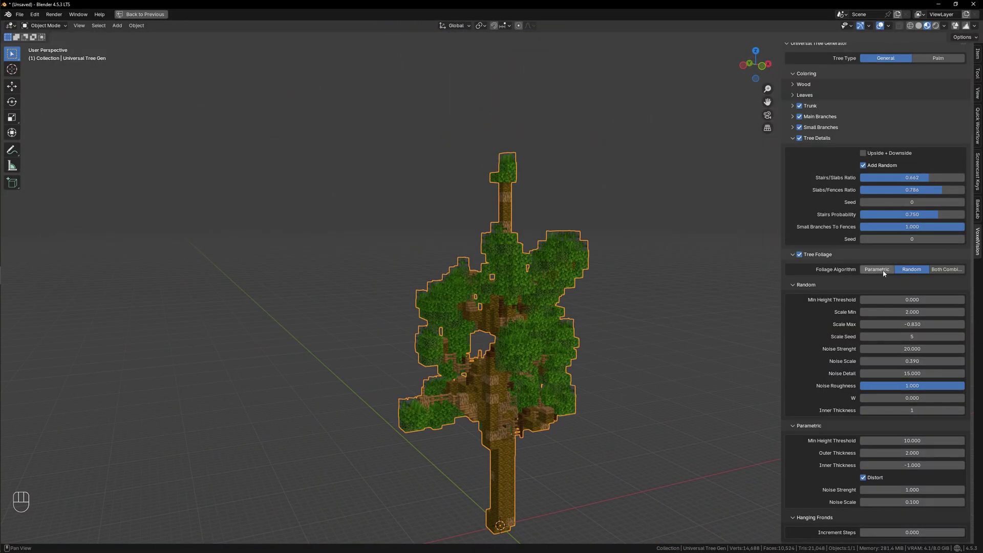
- Switch the foliage algorithm to Parametric and reset the random foliage's Scale Max to its default
left_click(877, 270)
scroll(528, 273, "up", 3)
middle_click_drag(527, 274, 643, 281)
key("BackSpace")
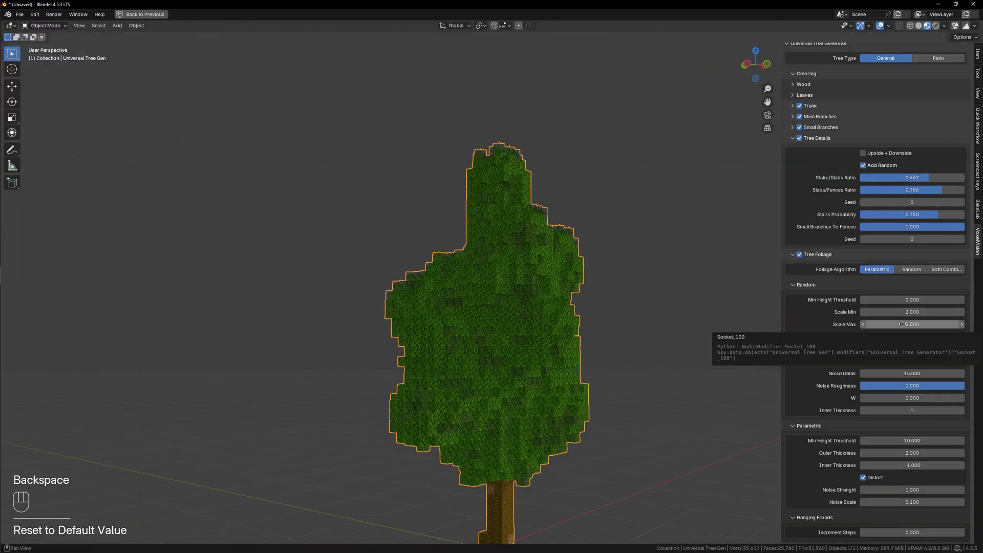
- Collapse the Random foliage settings and set the parametric foliage's Min Height Threshold to 13.870
left_click(793, 285)
left_click(793, 296)
left_click(792, 254)
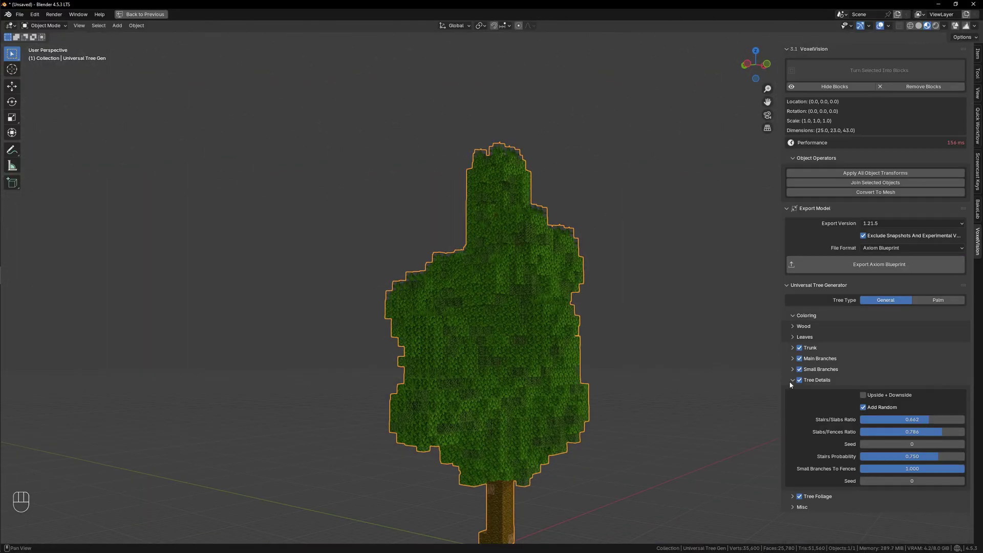
left_click(794, 497)
scroll(844, 446, "down", 8)
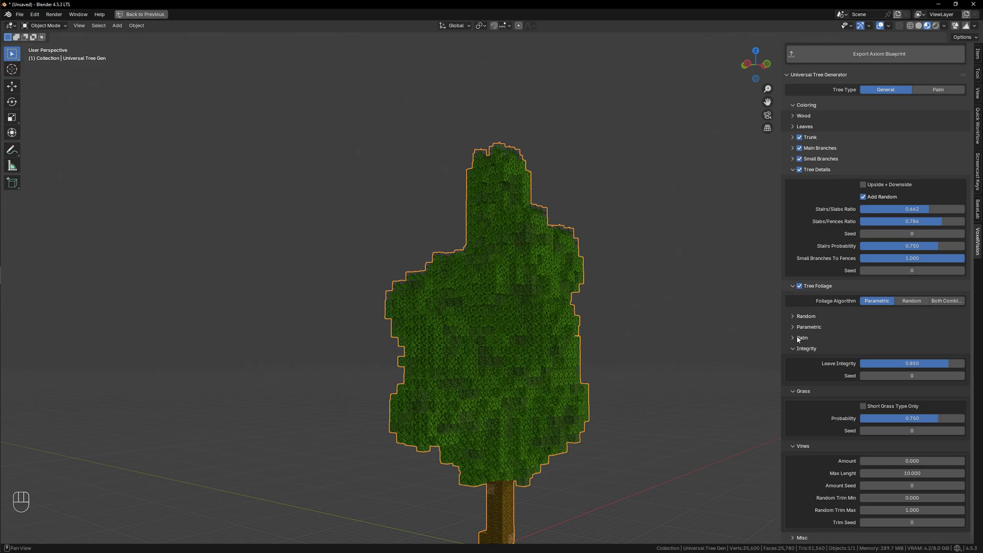
left_click(793, 328)
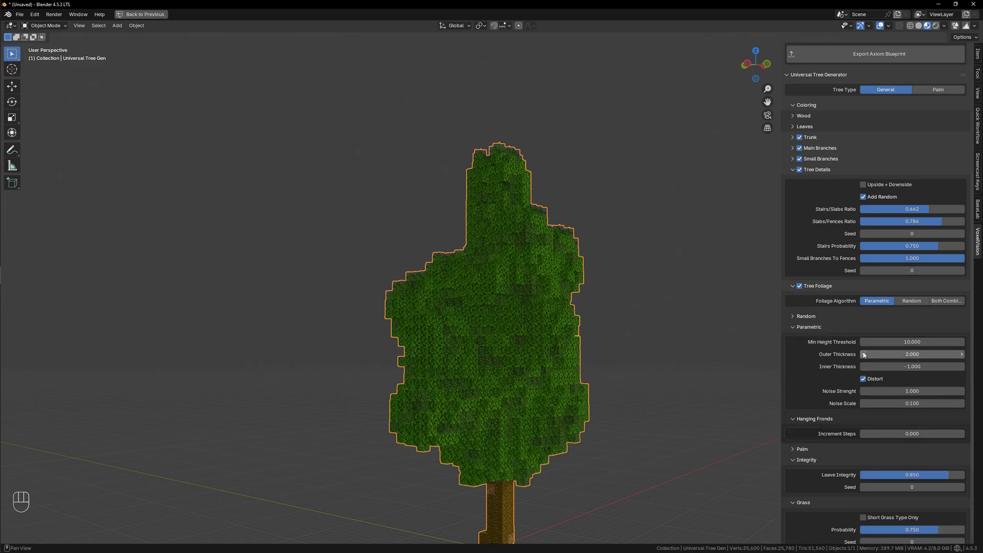
scroll(910, 270, "down", 3)
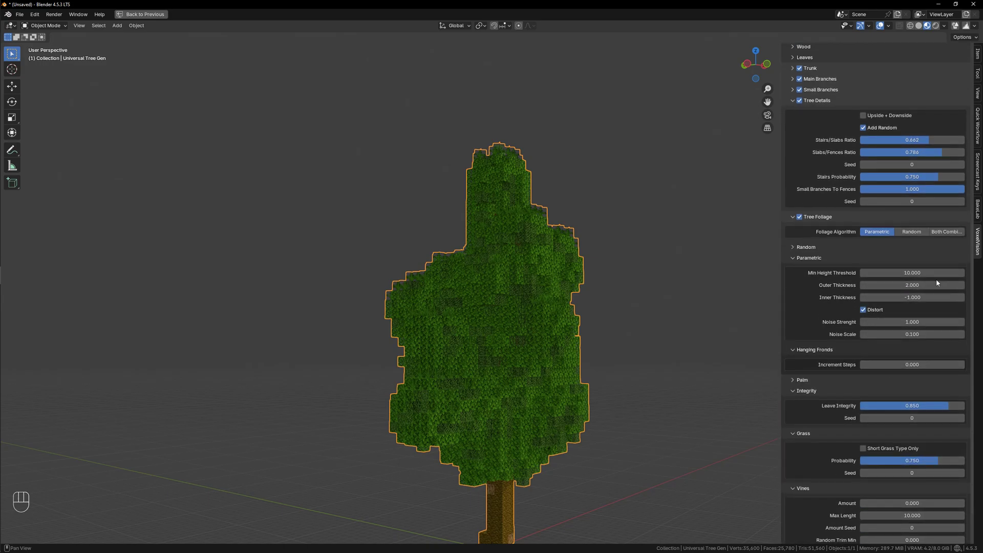
mouse_move(925, 275)
left_mouse_down()
mouse_move(950, 276)
mouse_move(931, 276)
left_mouse_up()
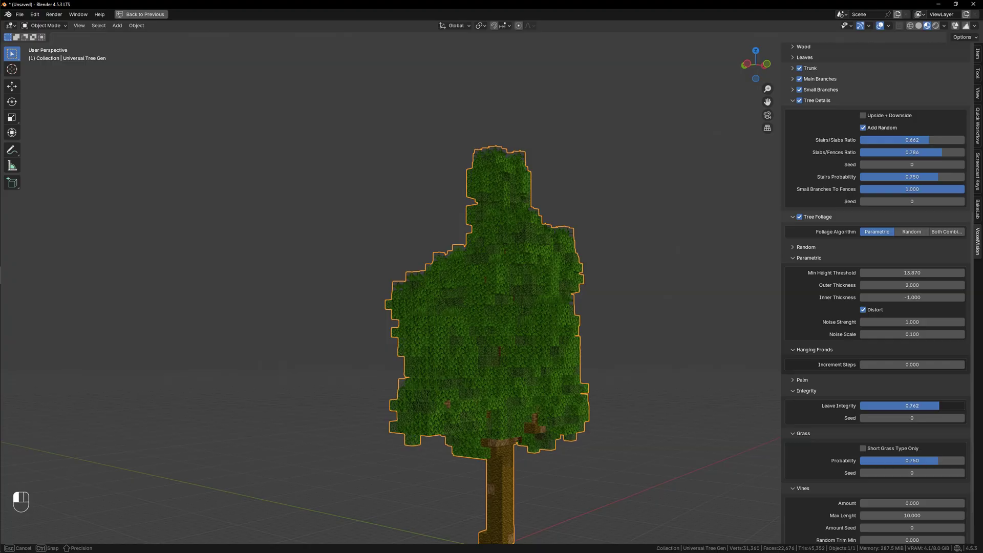
- Set the foliage's Leave Integrity to 0.627 and the grass Probability to 0.622
middle_click_drag(589, 381, 643, 386)
scroll(643, 386, "up", 3)
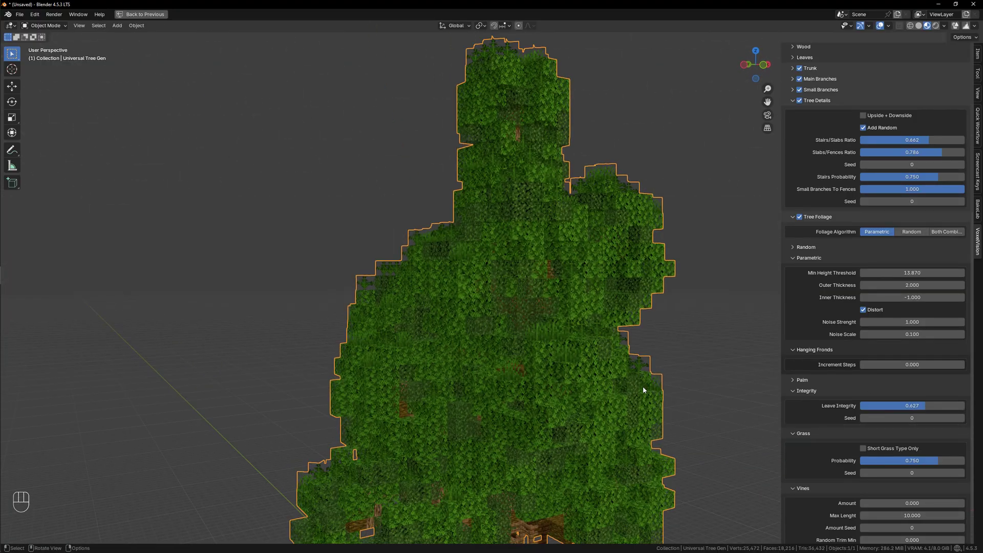
scroll(911, 460, "down", 2)
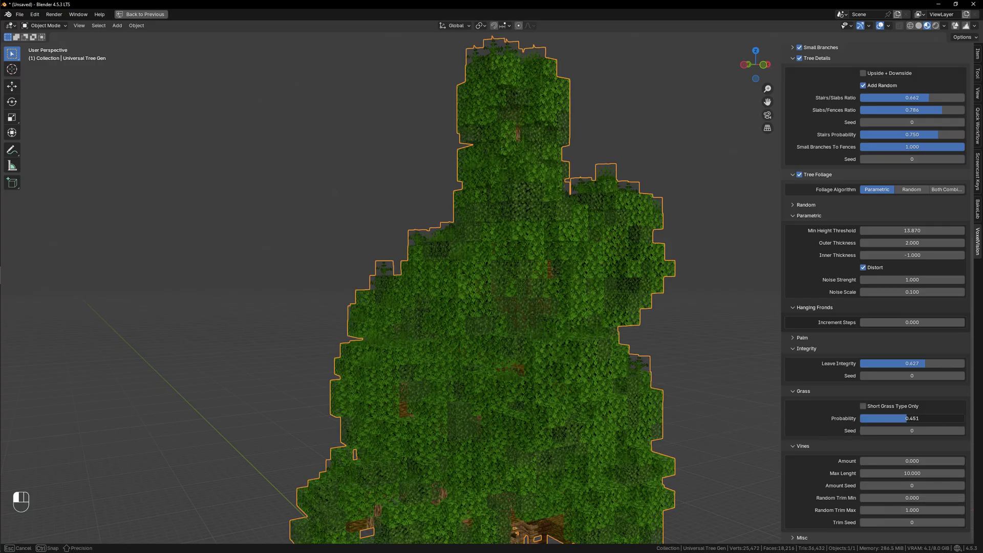
- Expand the Leaves coloring settings and shift the Leave Color to a slightly yellower green
scroll(873, 347, "up", 15)
left_click(869, 338)
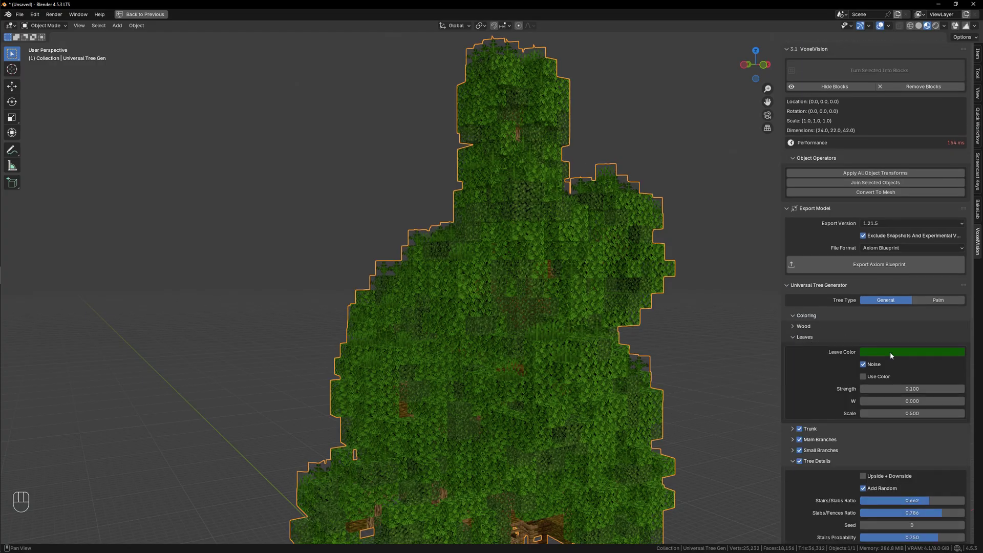
left_click(890, 352)
left_click_drag(897, 233, 882, 236)
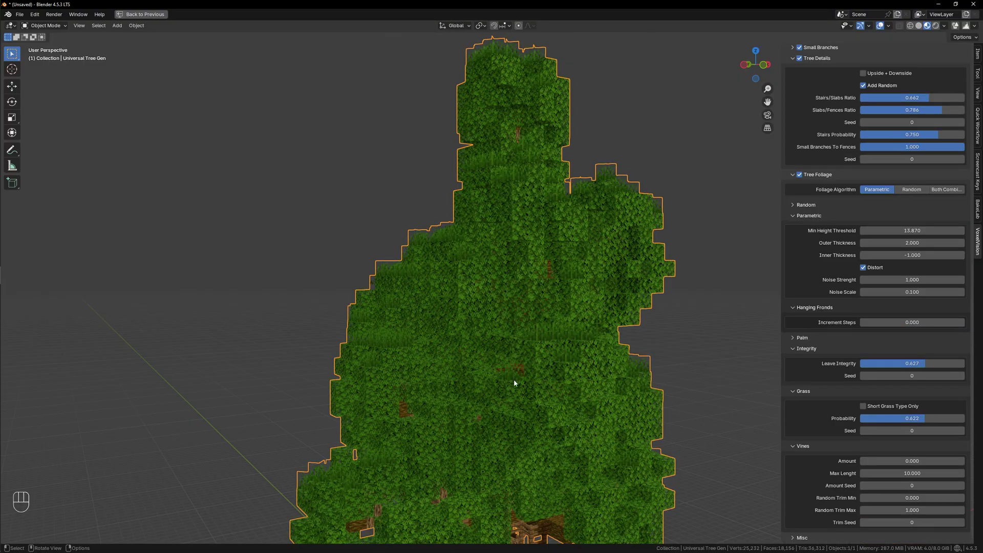
scroll(514, 380, "down", 6)
middle_click_drag(514, 380, 493, 339, "shift")
scroll(493, 338, "up", 5)
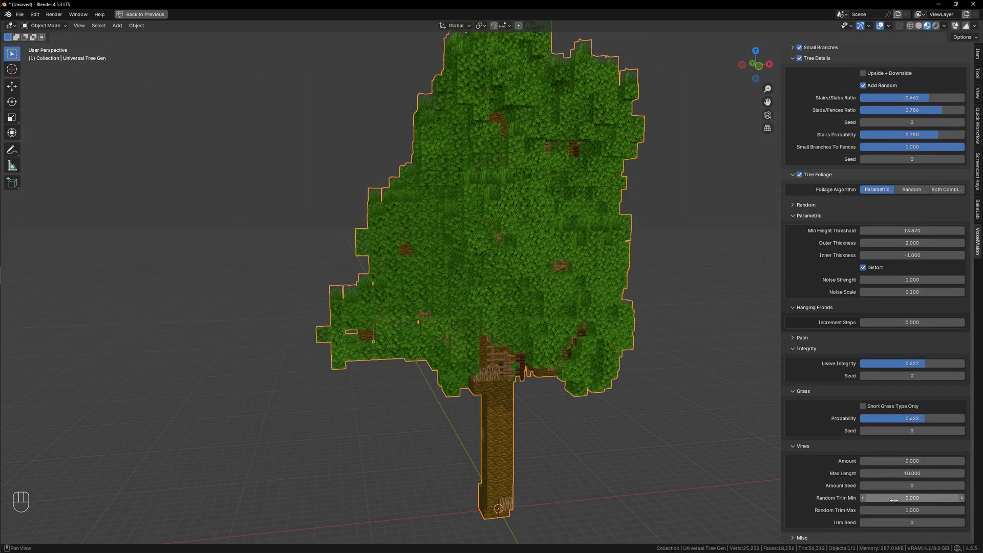
- Set the vines' Amount to 0.193 and Amount Seed to 32
left_click_drag(907, 462, 927, 462)
middle_click_drag(592, 412, 485, 390)
scroll(549, 417, "down", 3)
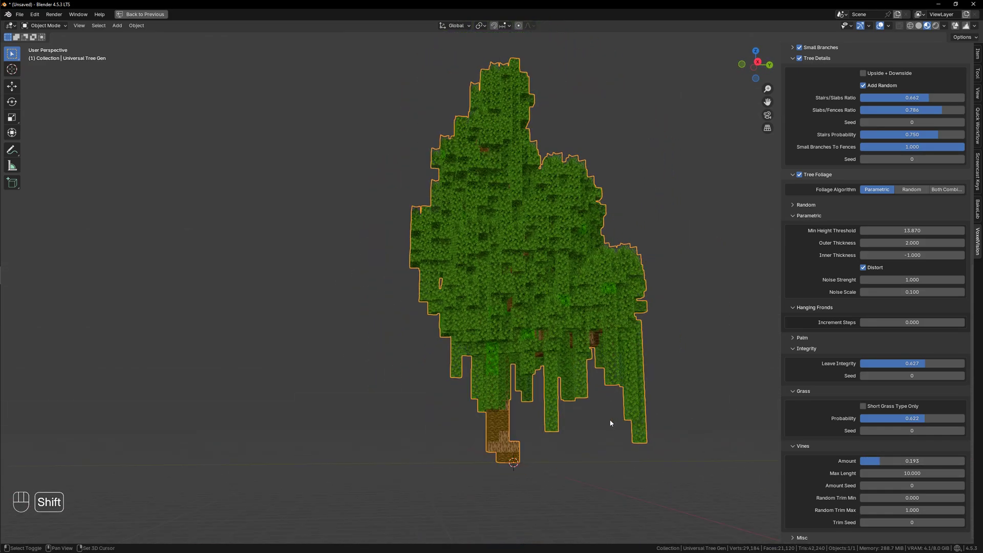
middle_click_drag(549, 417, 495, 403)
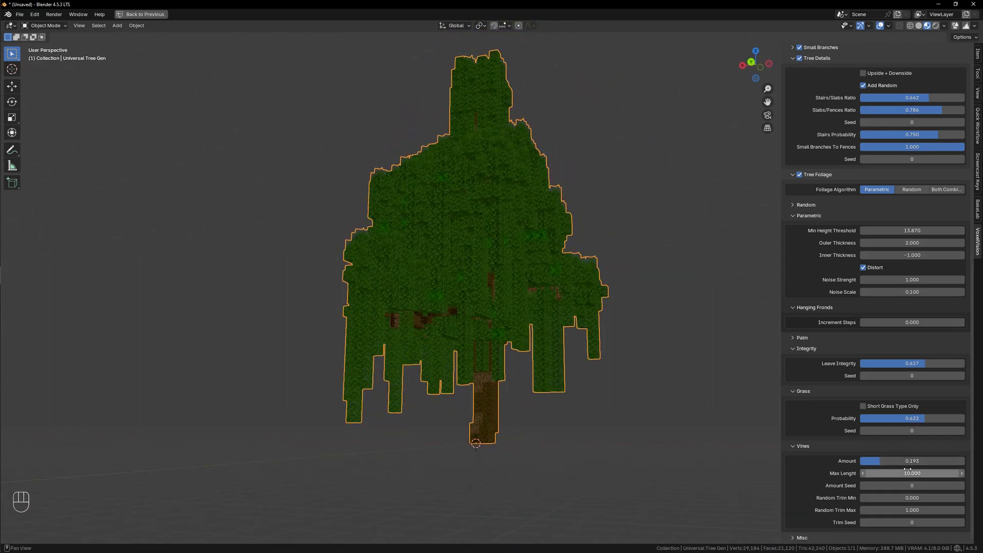
left_click_drag(920, 488, 967, 488)
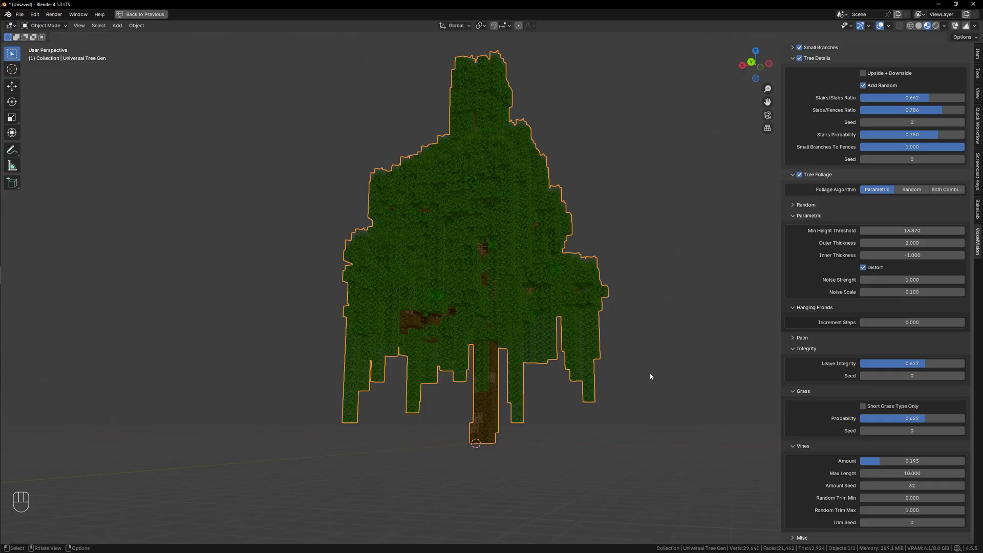
middle_click_drag(649, 375, 732, 328)
- Export the tree as an Axiom blueprint named Custom_Tree_Tutorial with the tags Tree and Custom
scroll(551, 315, "down", 3)
scroll(867, 318, "up", 12)
scroll(832, 287, "up", 3)
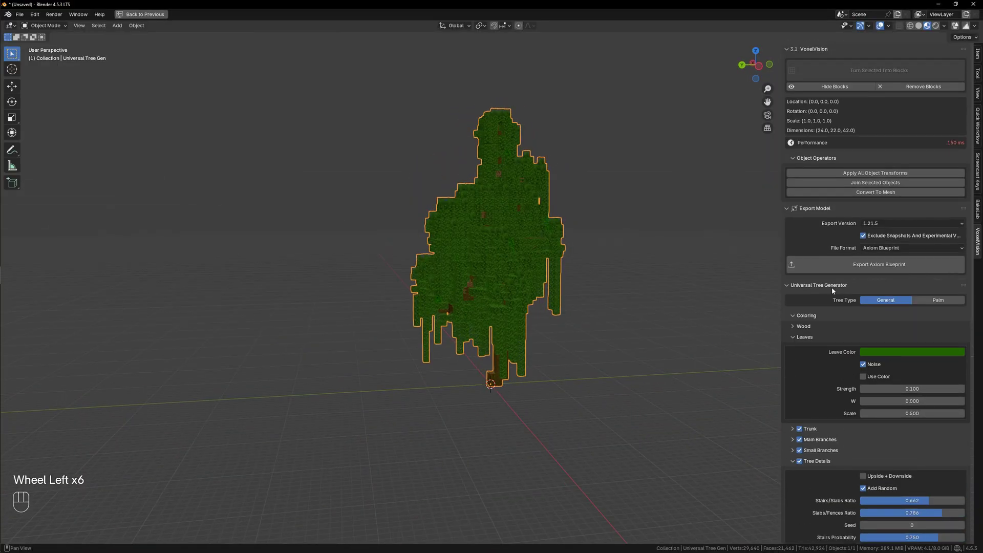
left_click(925, 269)
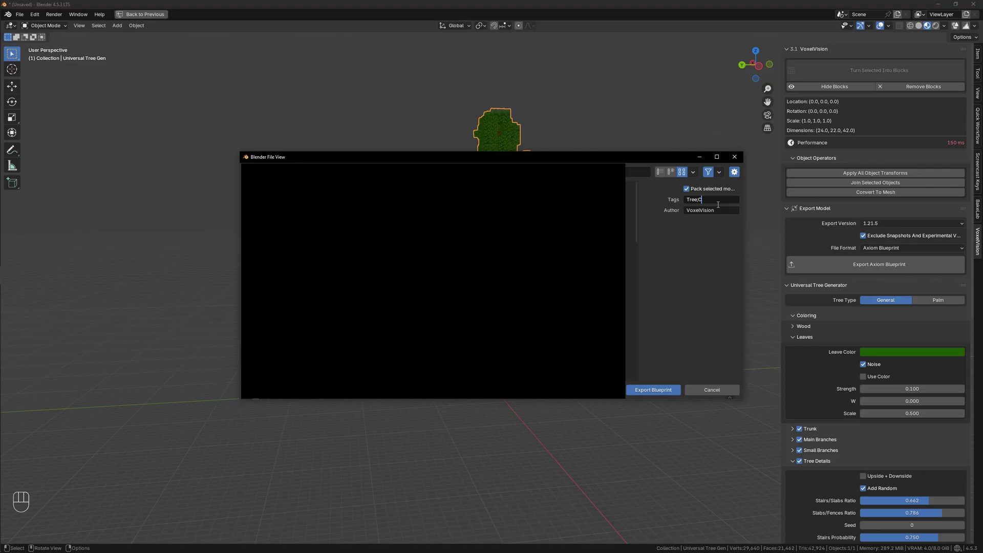
left_click(658, 389)
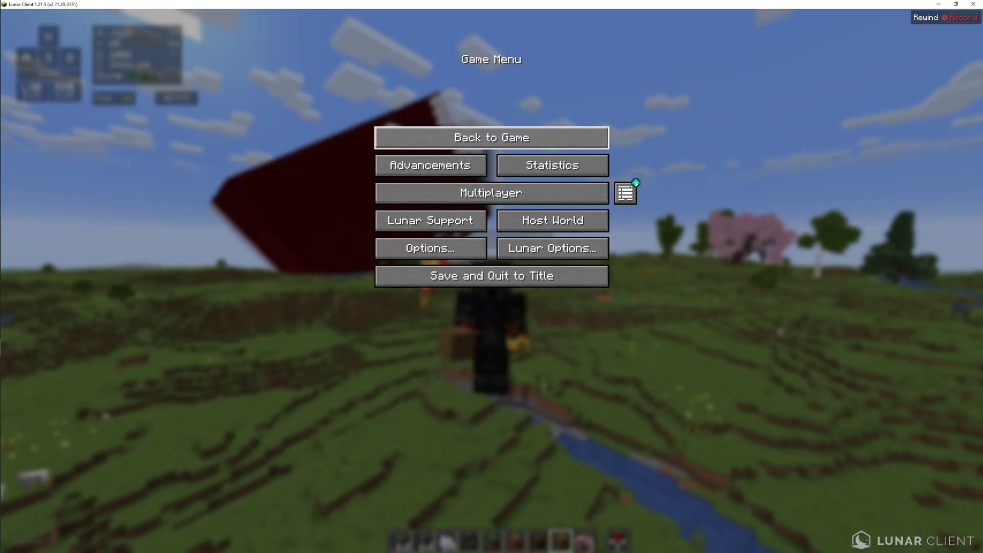
- Switch to Minecraft, open the Axiom editor and paste the Custom_Tree_Tutorial blueprint onto the grassland, then return to normal play
key("Escape")
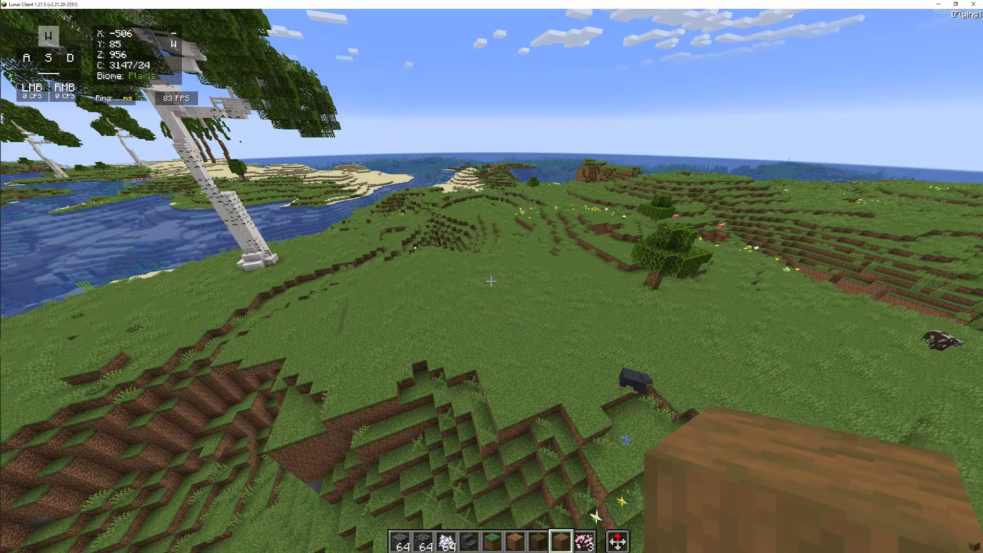
key("Caps_Lock")
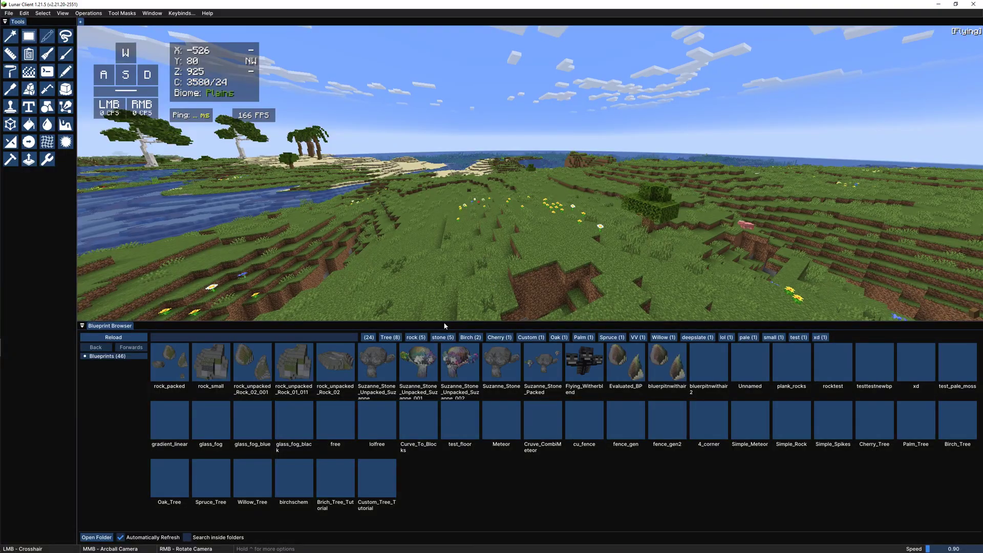
left_click(384, 483)
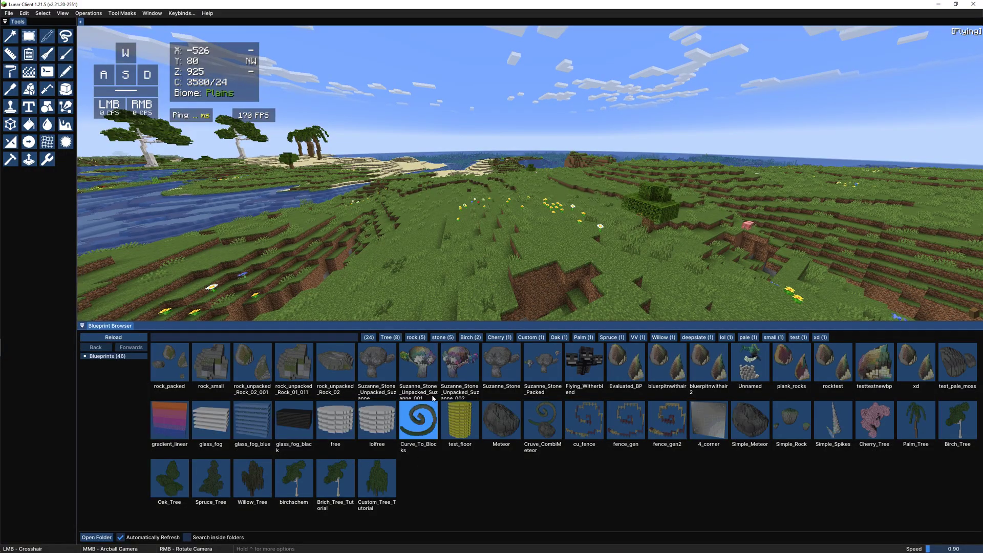
key("ctrl+v")
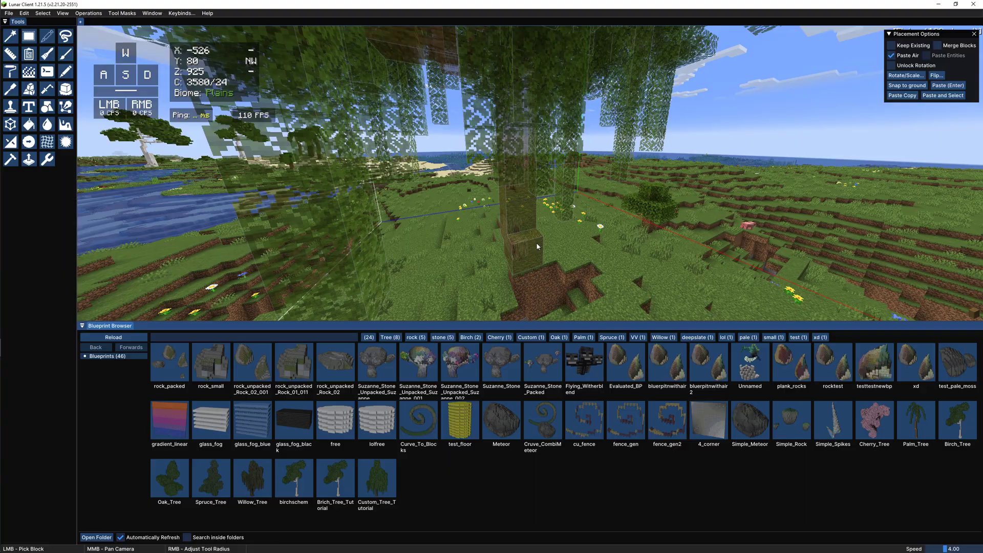
key("Return")
key("Caps_Lock")
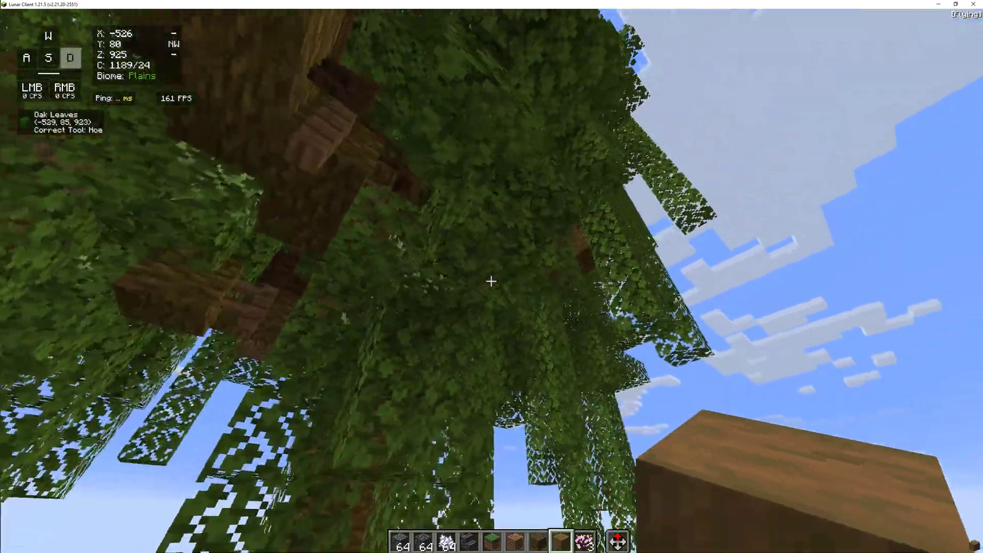
- Fly around the pasted custom tree and examine its vines, grass and trunk from above and below
key("s")
key("space")
key("d")
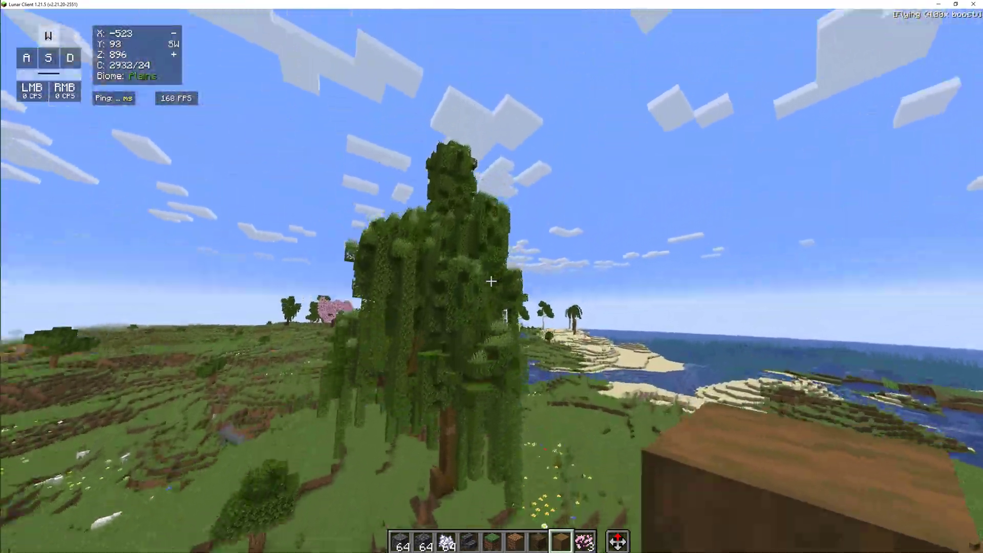
key("w")
key("space")
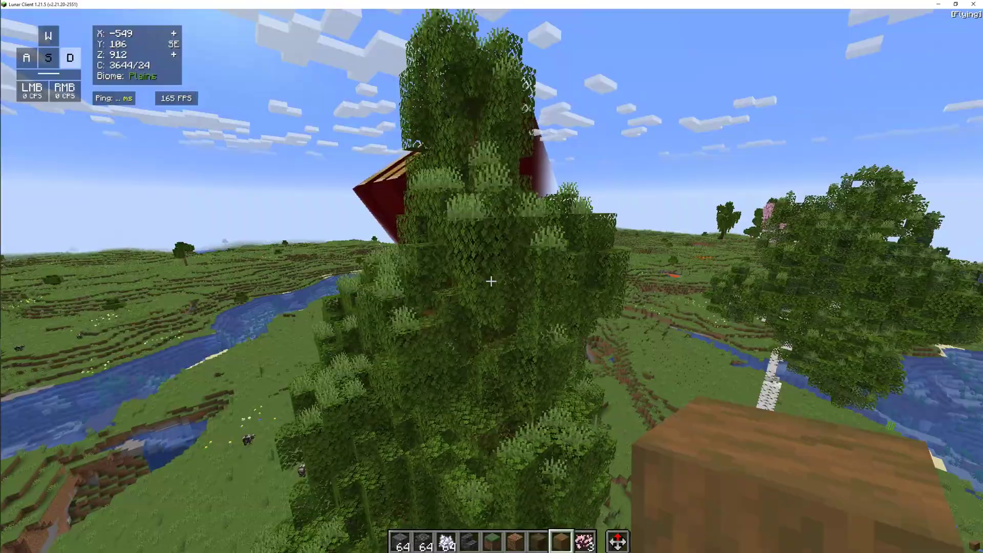
key("s")
key("w")
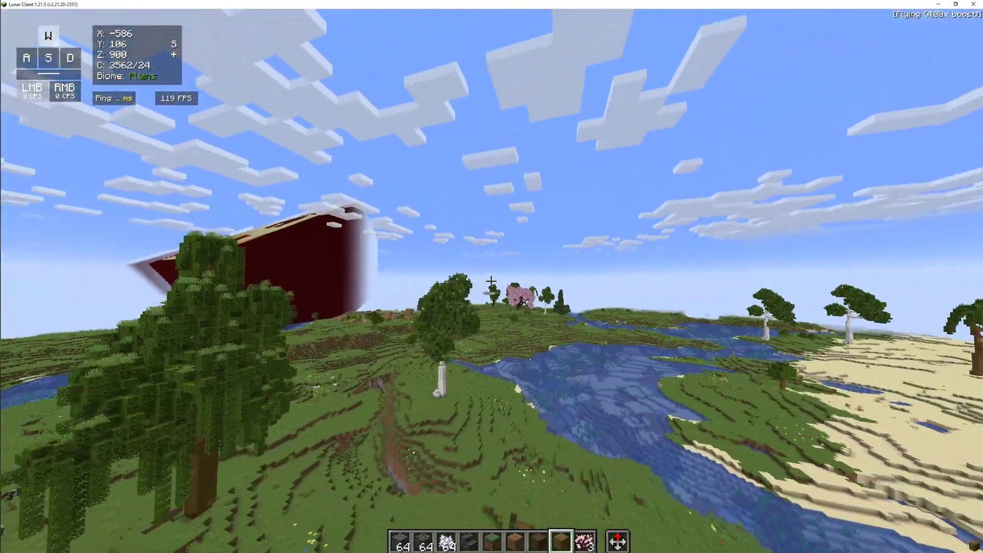
key("d")
key("shift")
key("w")
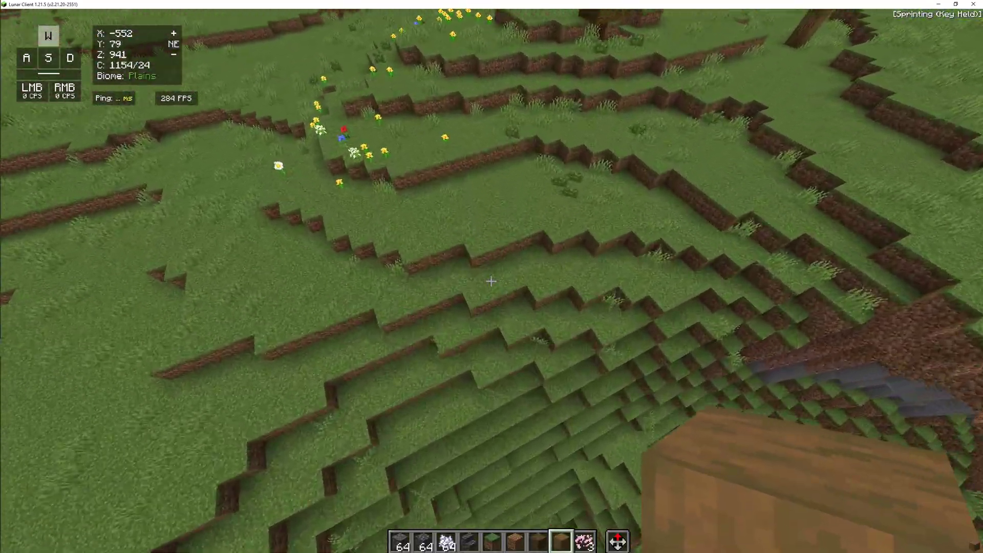
key("a")
key("w")
key("space")
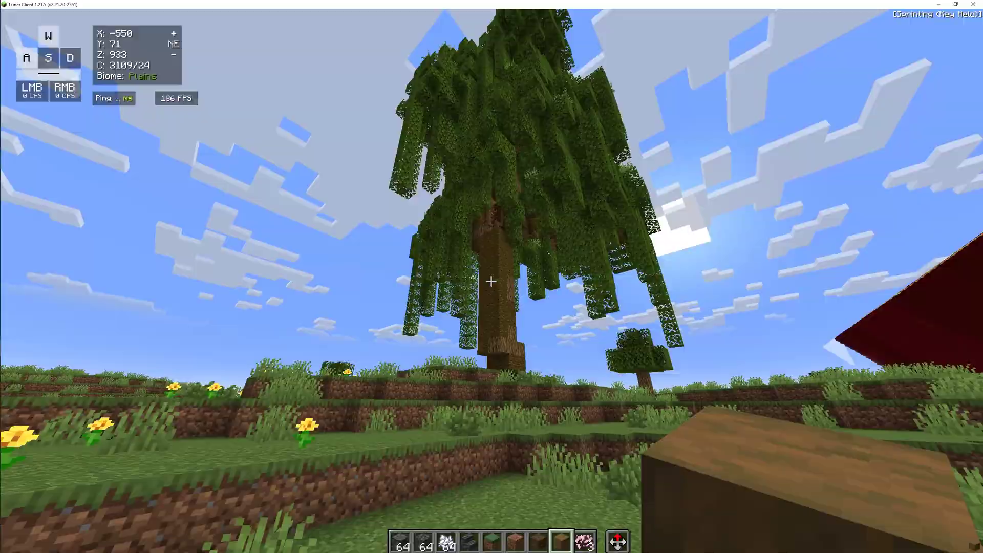
key("a")
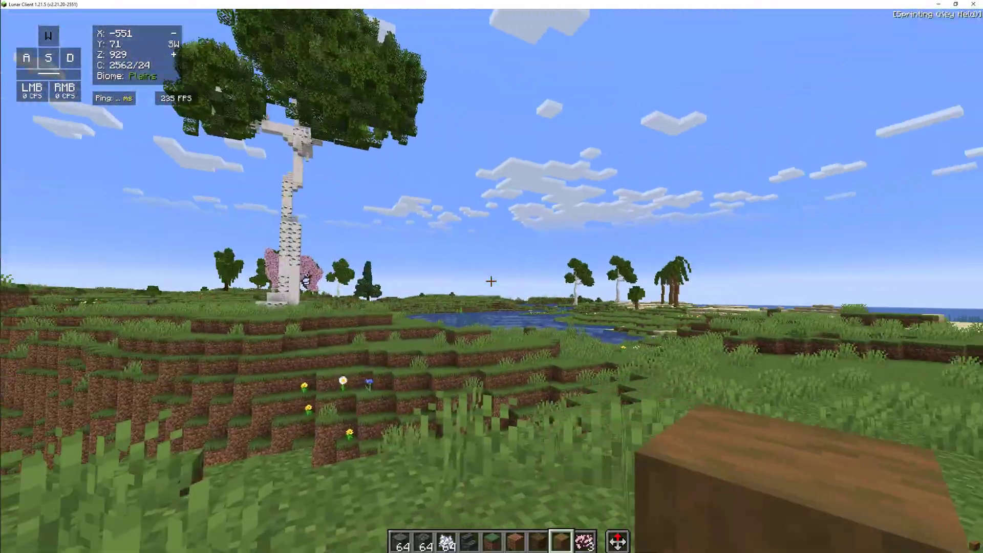
- Fly to the group of cherry, birch and spruce trees and compare their shapes
key("w")
key("space")
key("space")
key("d")
key("w")
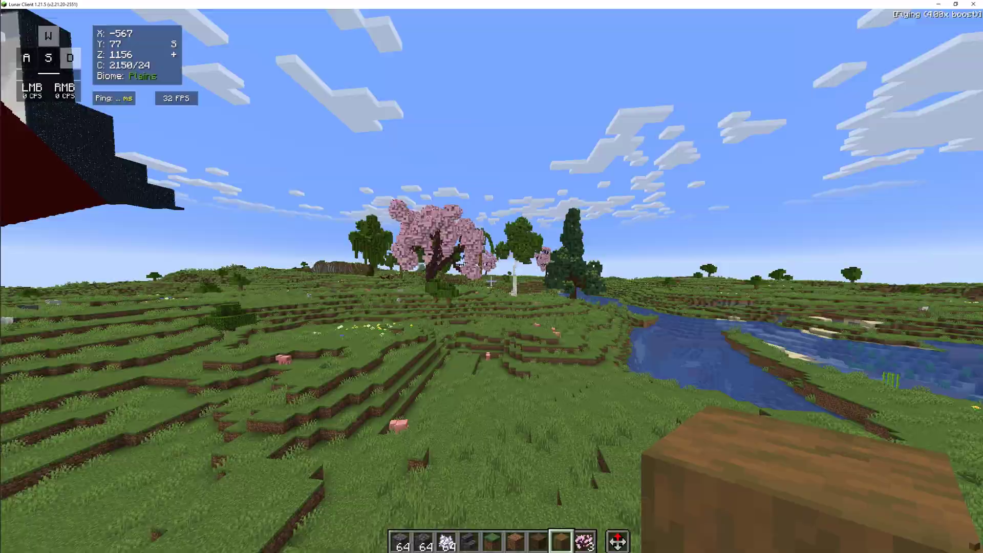
key("ctrl")
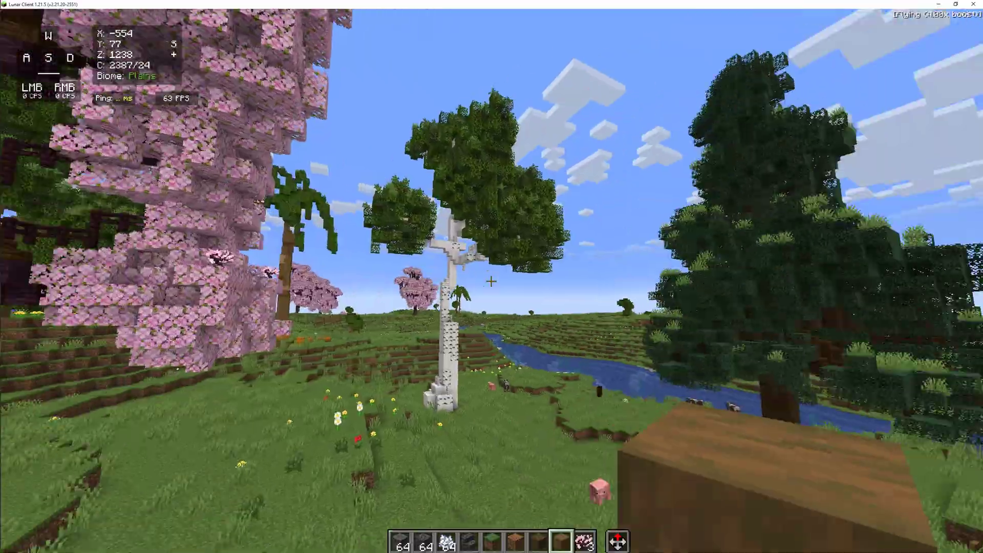
left_click(491, 281)
key("a")
left_click(491, 281)
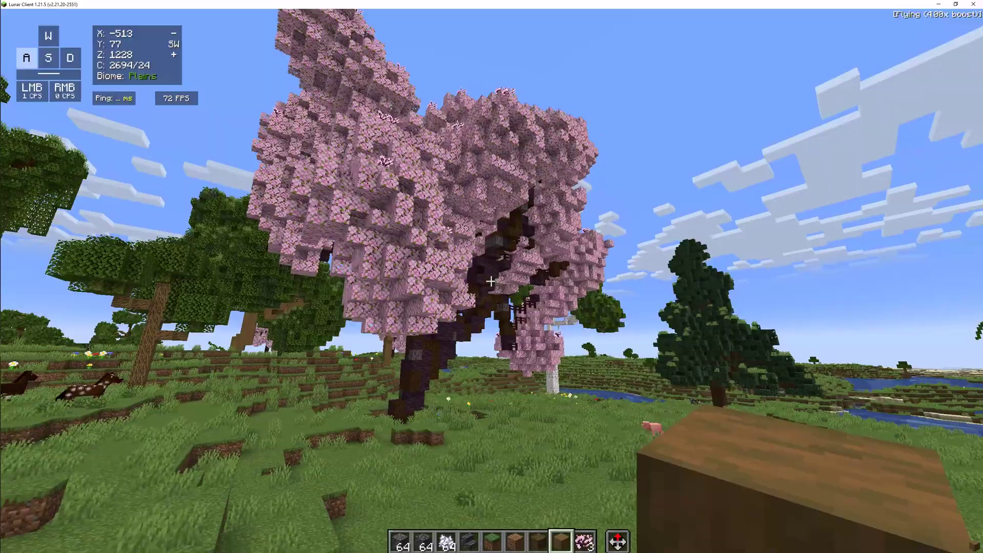
- Fly past the willow and the broad leafy trees to the grove of large trees across the plain
key("w")
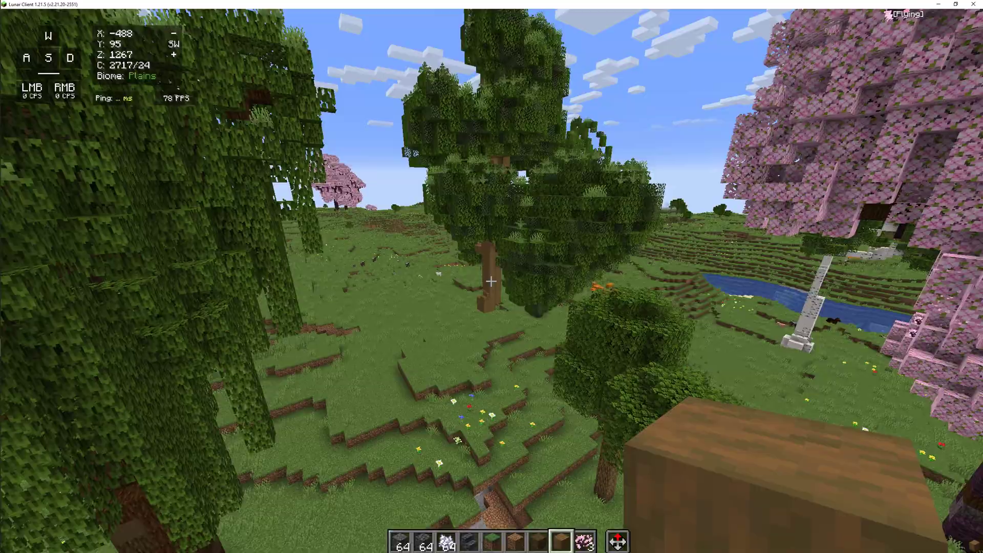
key("d")
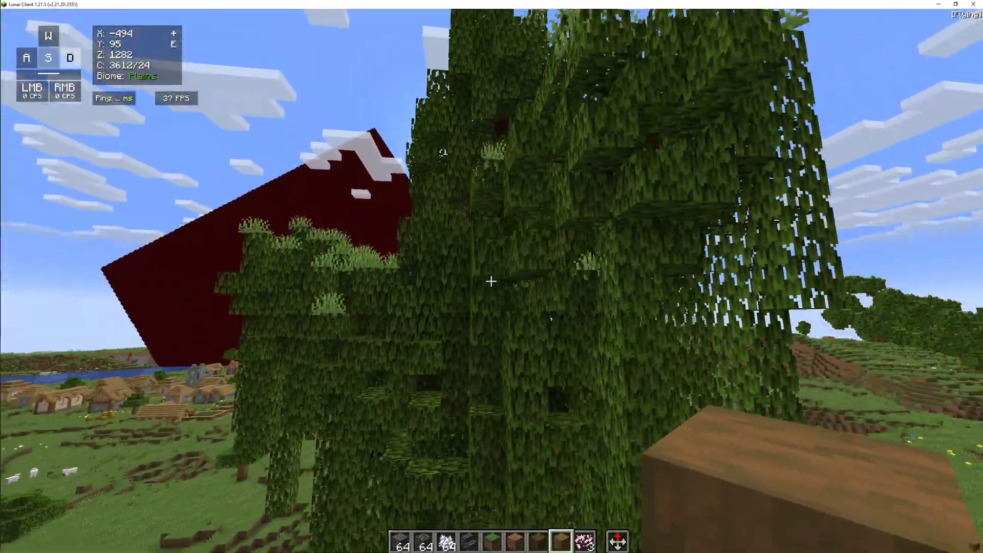
key("a")
left_click(491, 281)
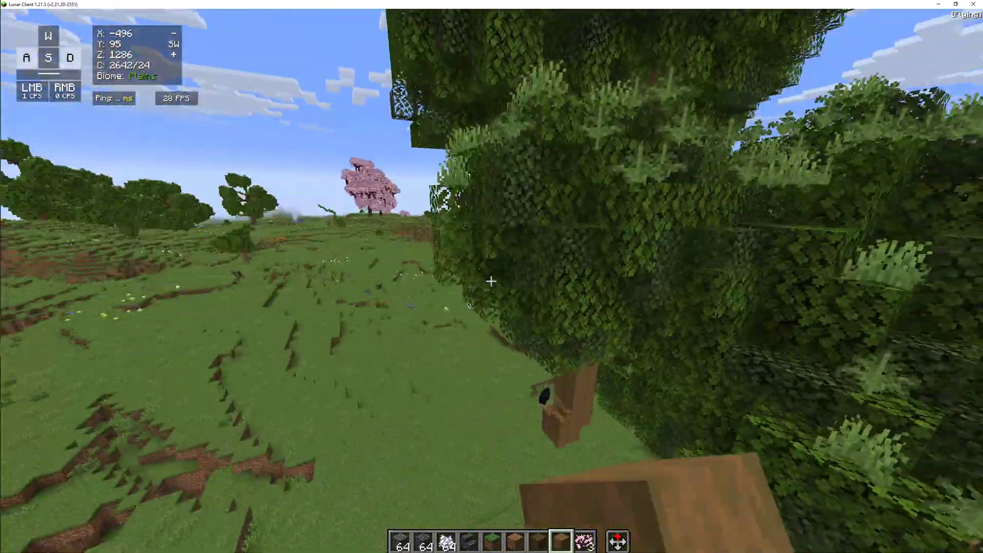
left_click(491, 281)
key("ctrl")
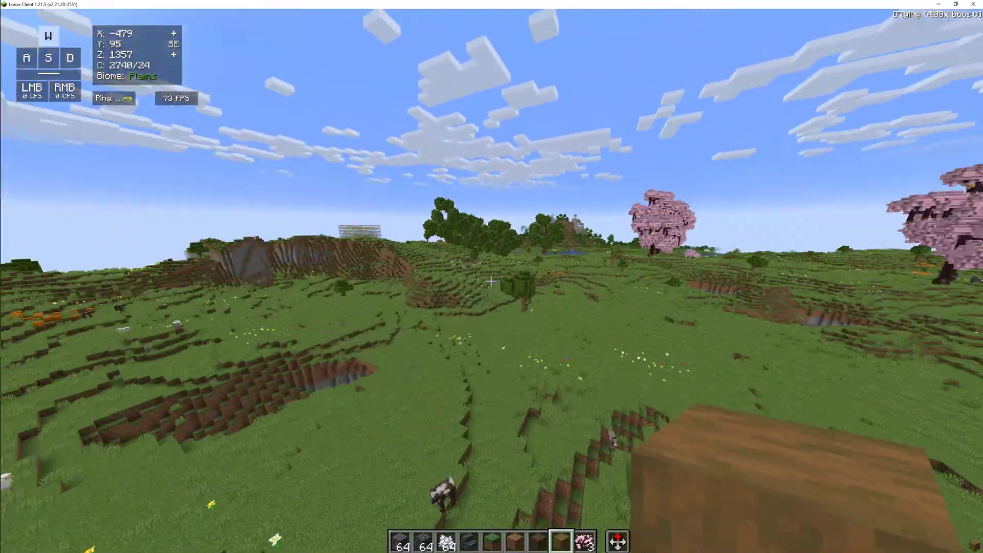
key("a")
key("space")
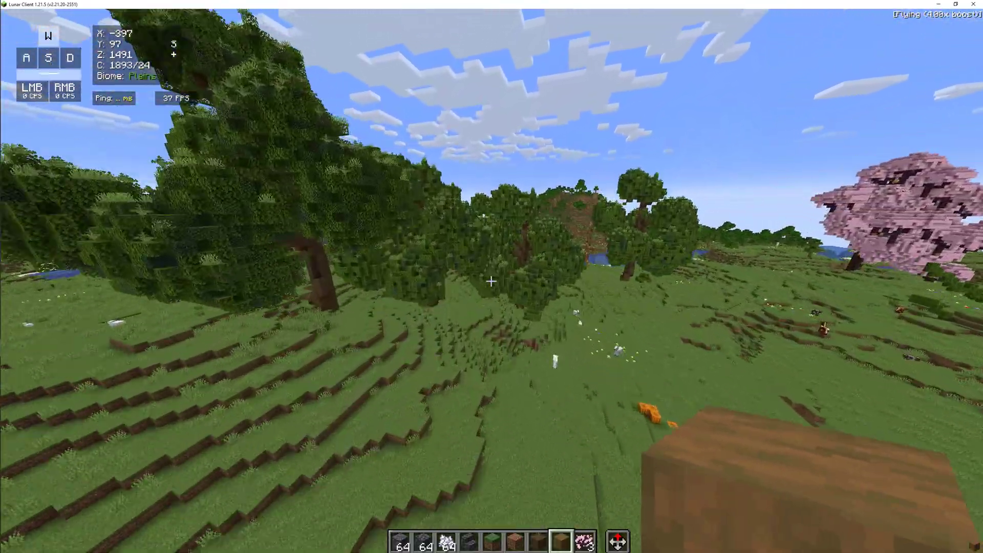
- Land beneath the grove's trees and examine their trunks, branches and canopies from the ground
key("shift")
key("a")
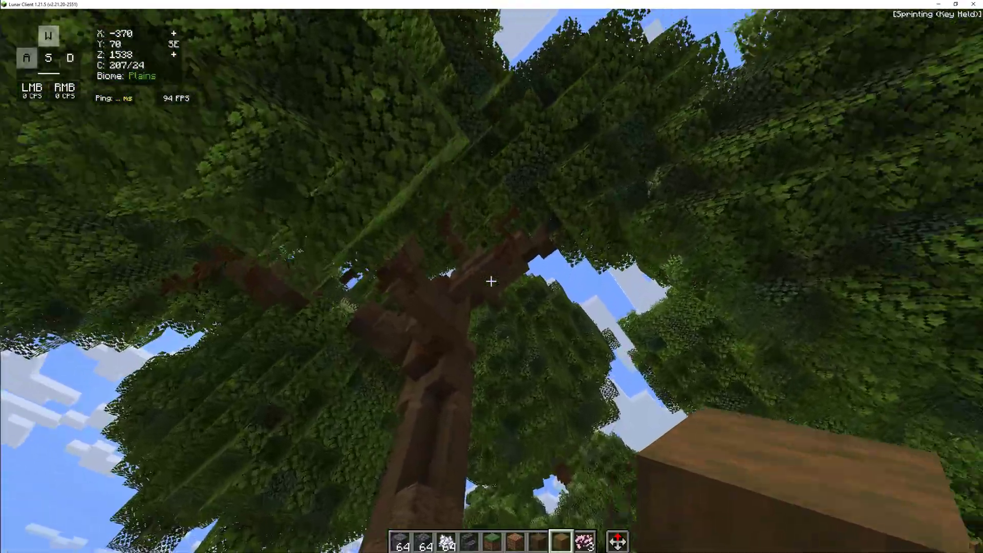
key("a")
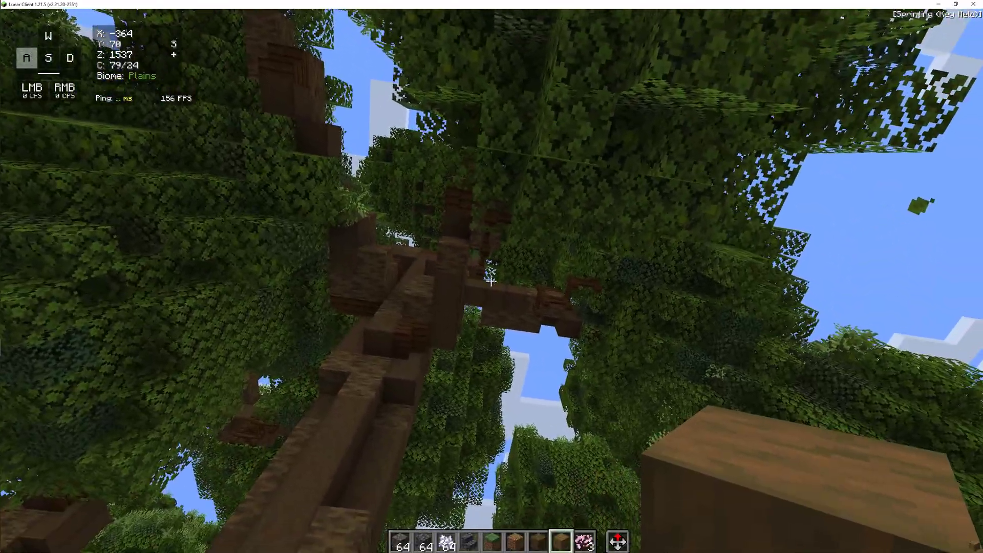
key("w")
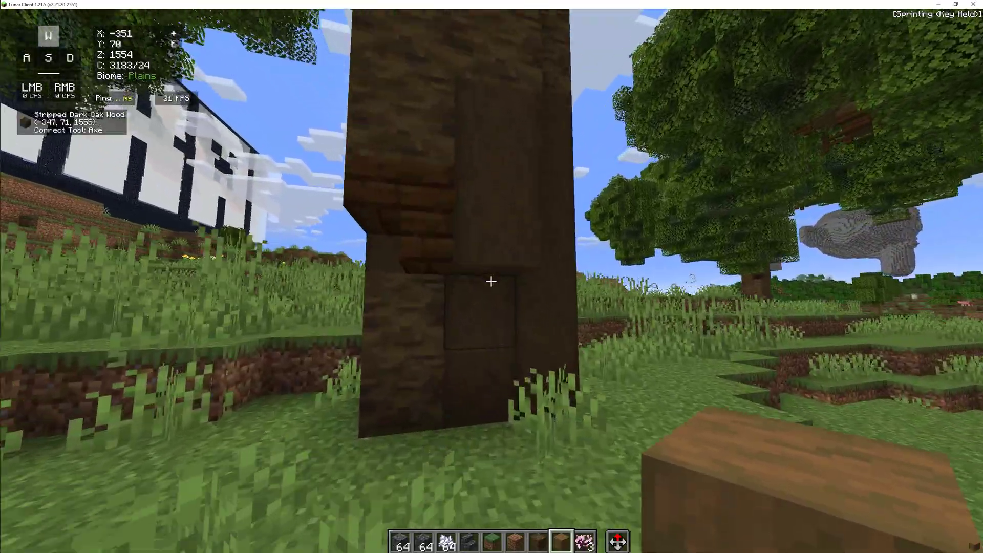
key("d")
key("a")
left_click(491, 281)
left_click(491, 281)
left_click(491, 281)
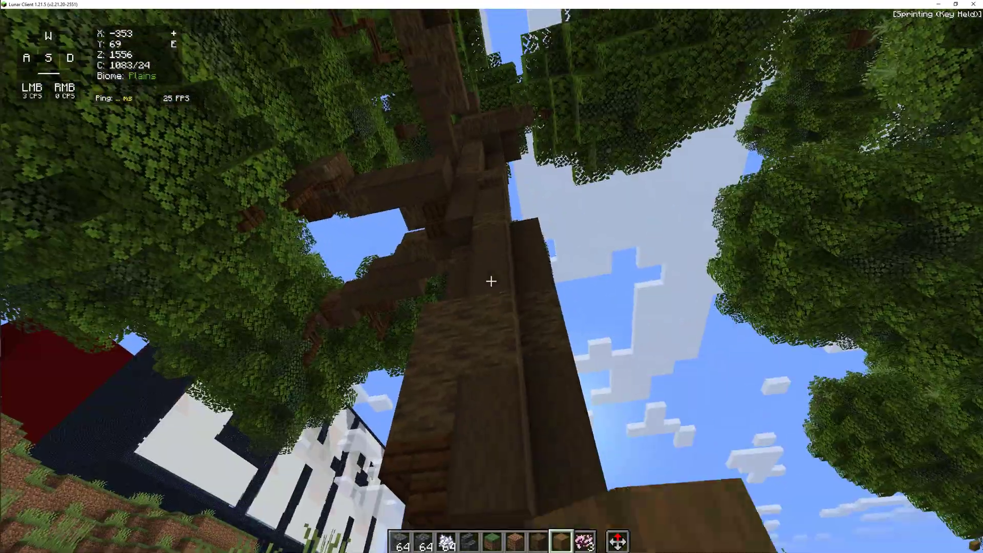
key("w")
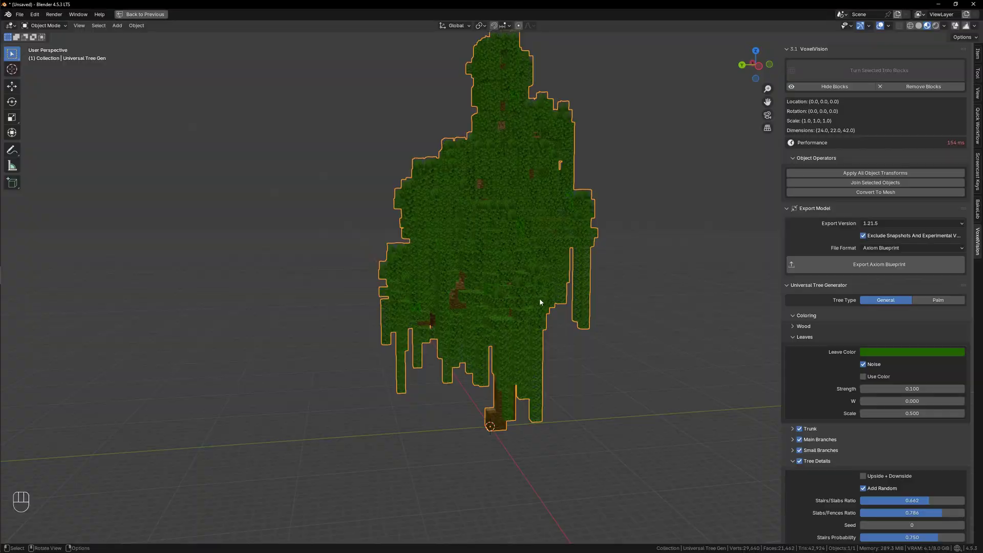
- Switch back to Blender, restore the full layout from the maximized viewport and reduce the asset browser's height
middle_click_drag(540, 302, 283, 305)
key("ctrl+space")
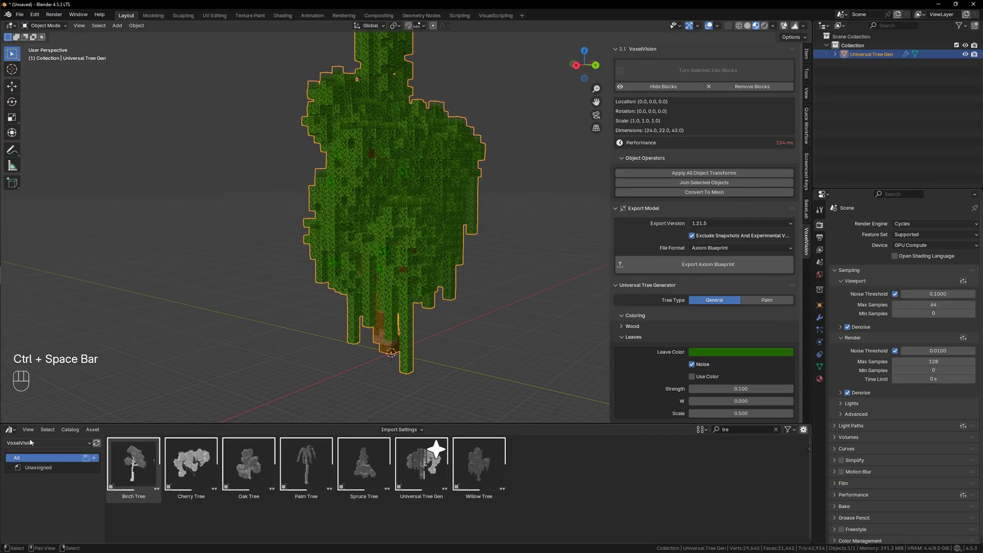
left_click_drag(474, 422, 478, 445)
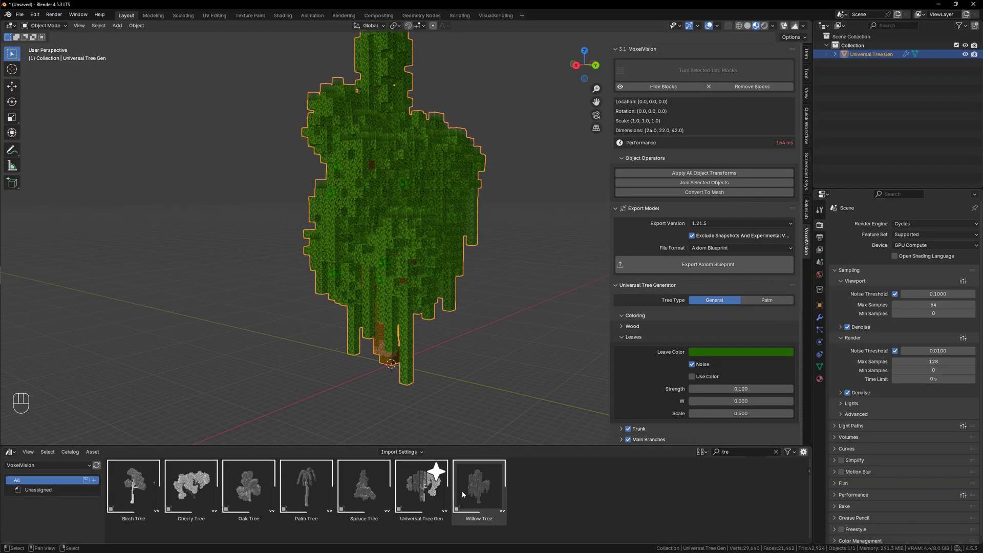
- Select the Birch Tree asset in the VoxelVision asset library
left_click(169, 502)
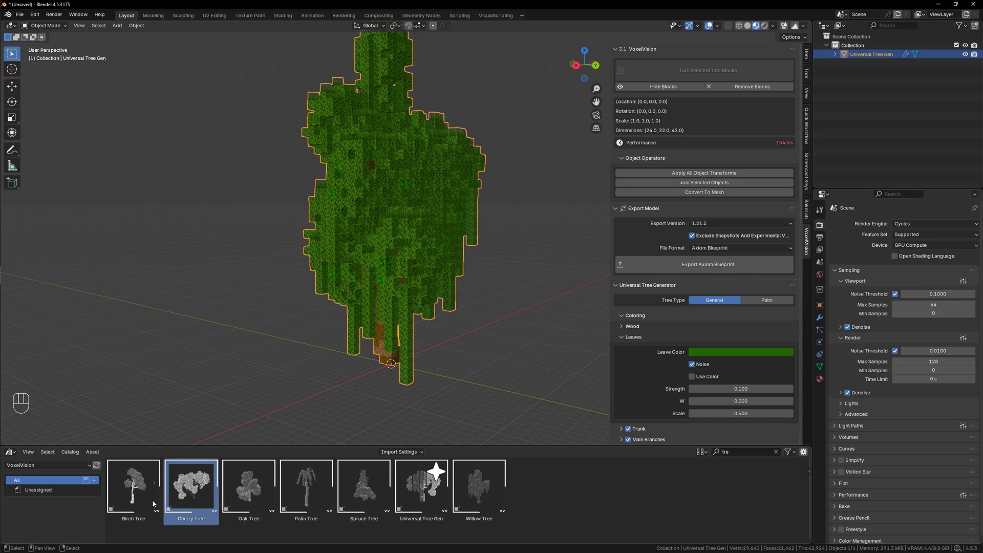
left_click(152, 502)
scroll(413, 312, "down", 2)
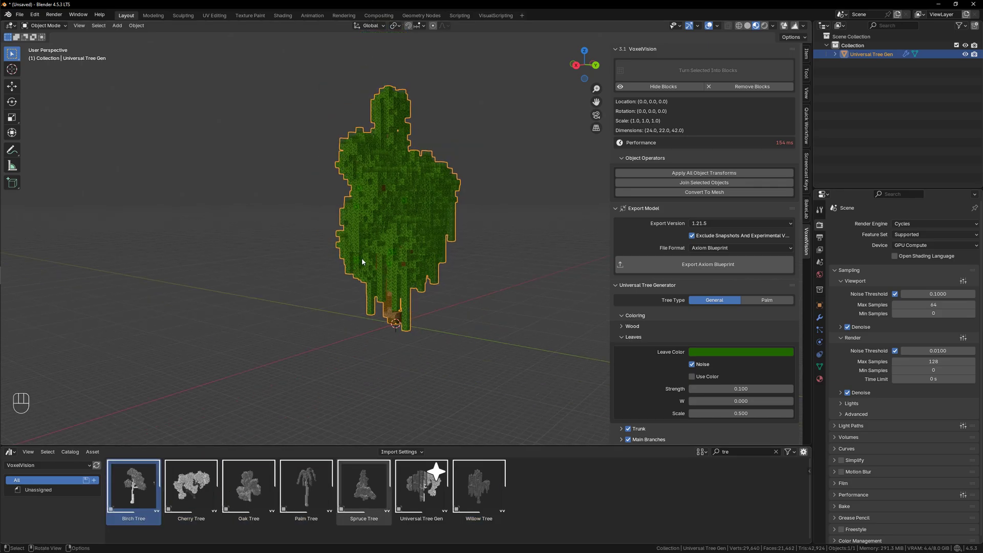
- Examine the VoxelVision add-on's Dependencies settings in the preferences, including the asset library link option, and close the preferences
left_click(35, 15)
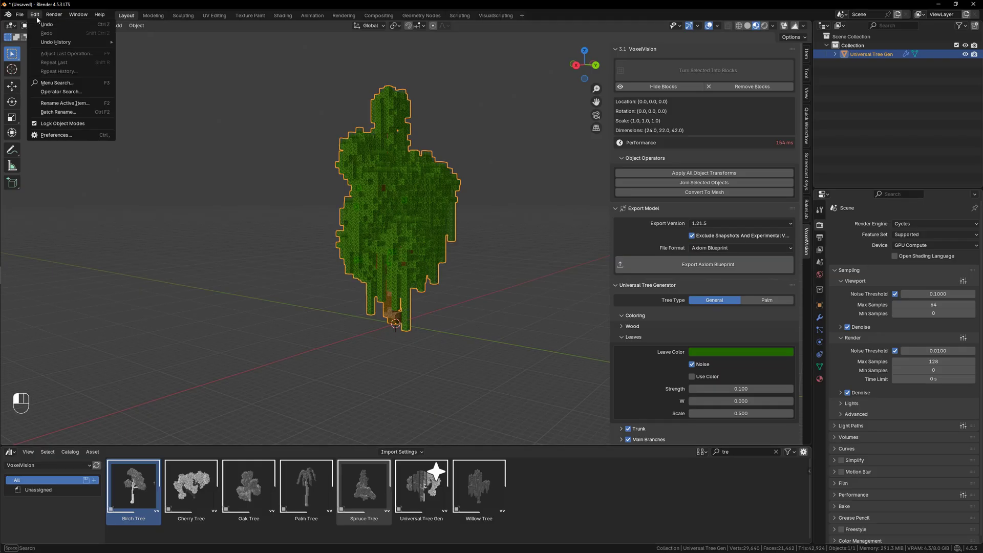
left_click(54, 135)
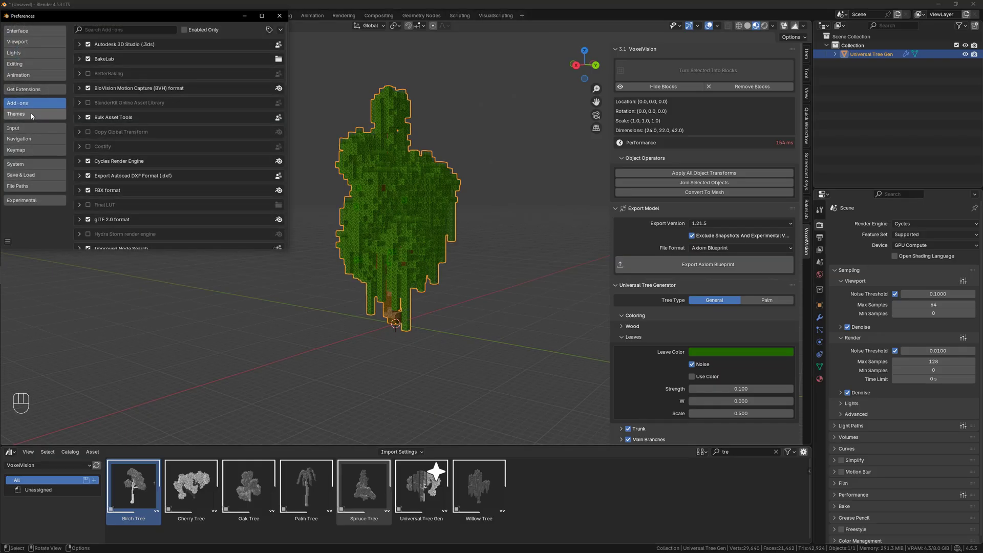
scroll(162, 177, "down", 15)
left_click(162, 176)
scroll(117, 174, "down", 4)
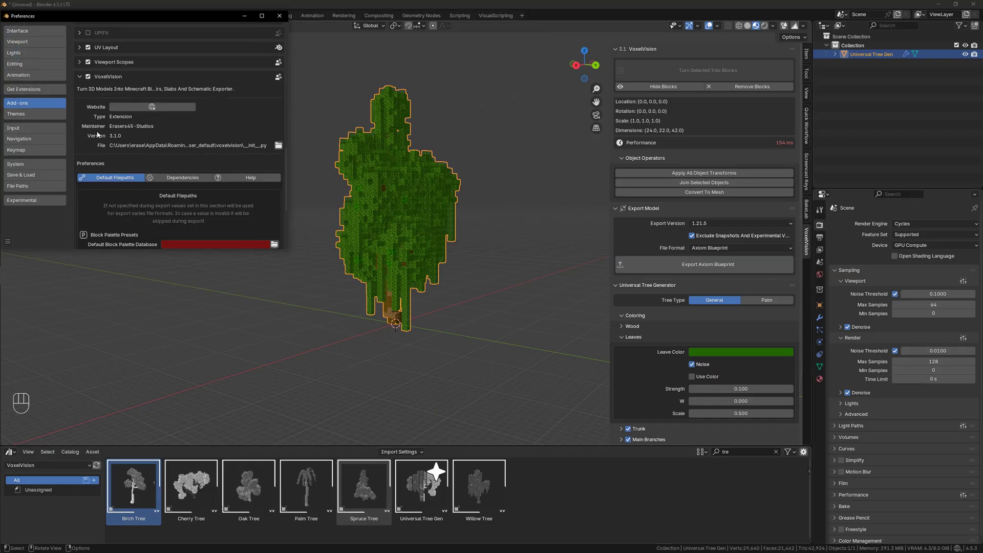
left_click(197, 177)
scroll(197, 119, "down", 3)
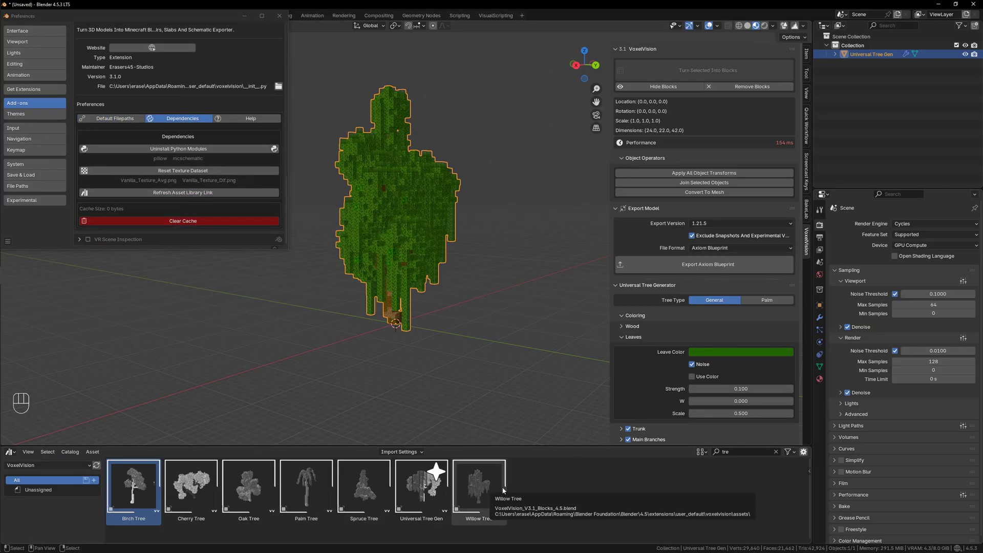
left_click(285, 18)
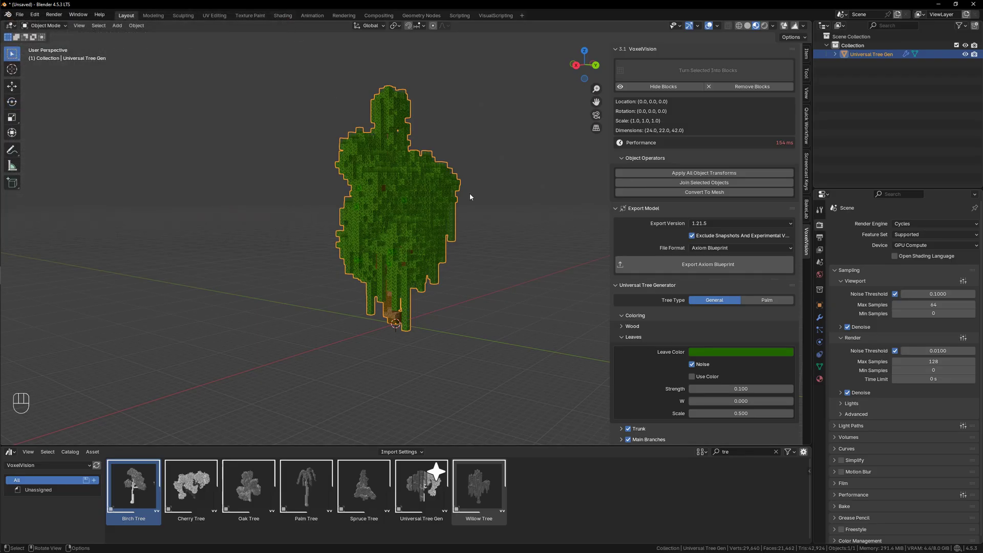